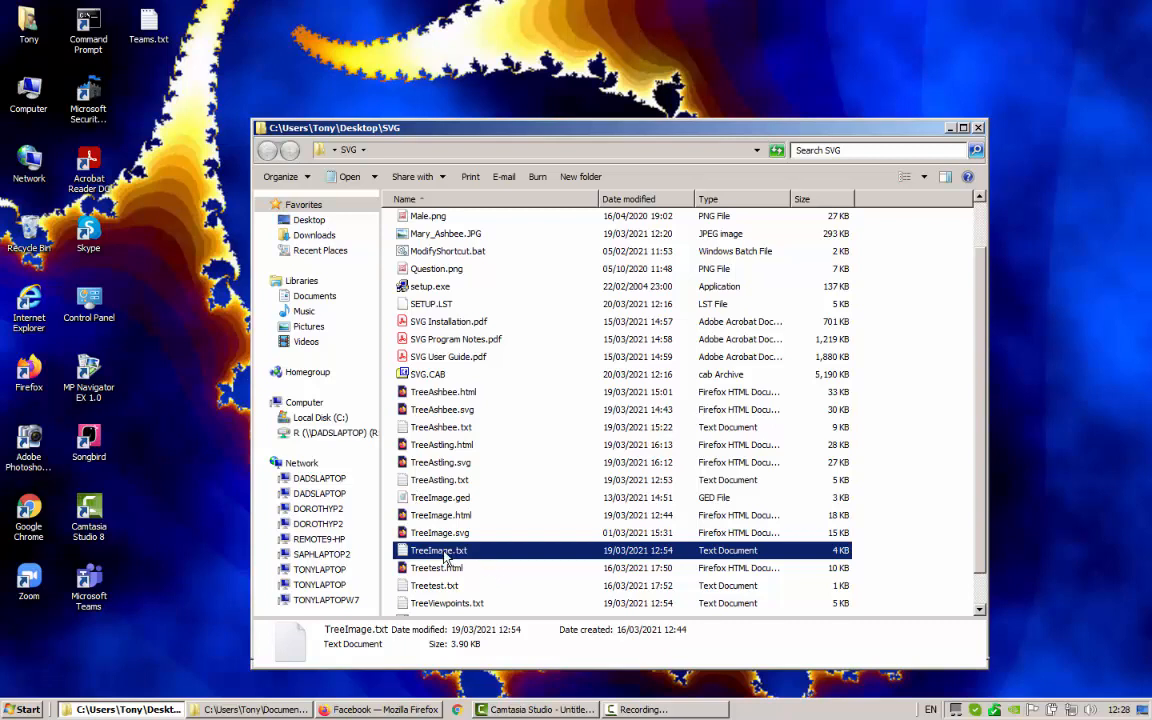
Show the Open with program list for TreeImage.txt in the SVG folder
right_click(437, 553)
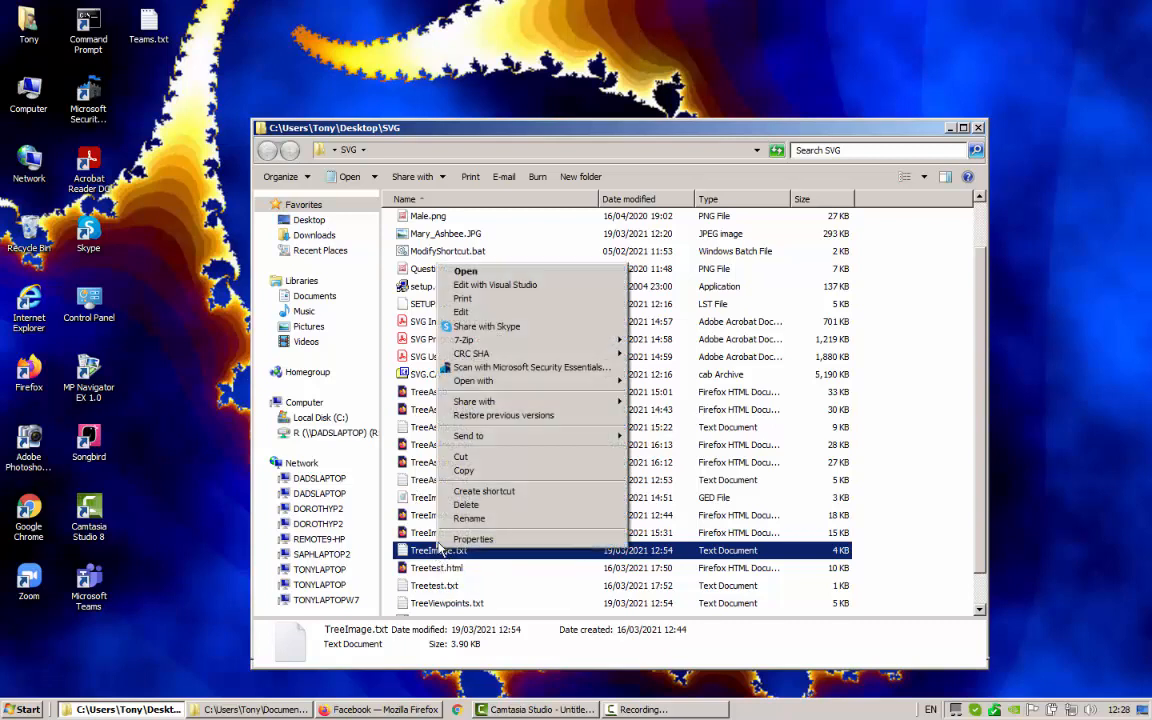
mouse_move(490, 381)
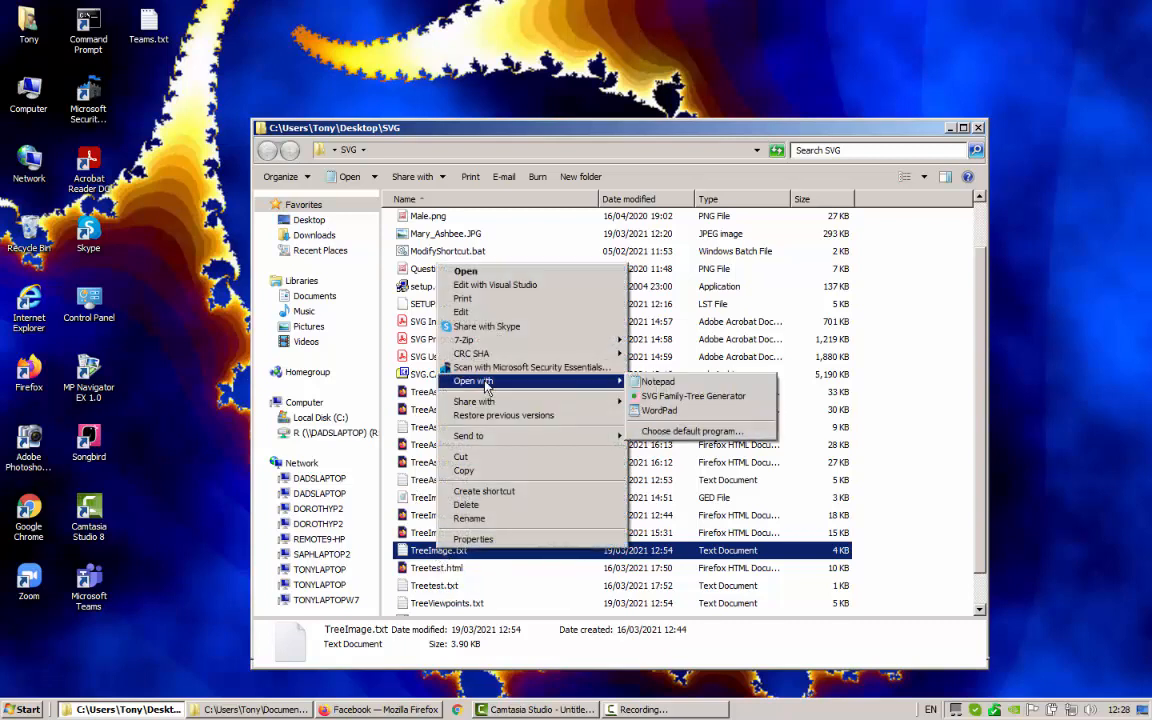
Open TreeImage.txt with SVG Family-Tree Generator and view it in the Tree Designer
click(690, 398)
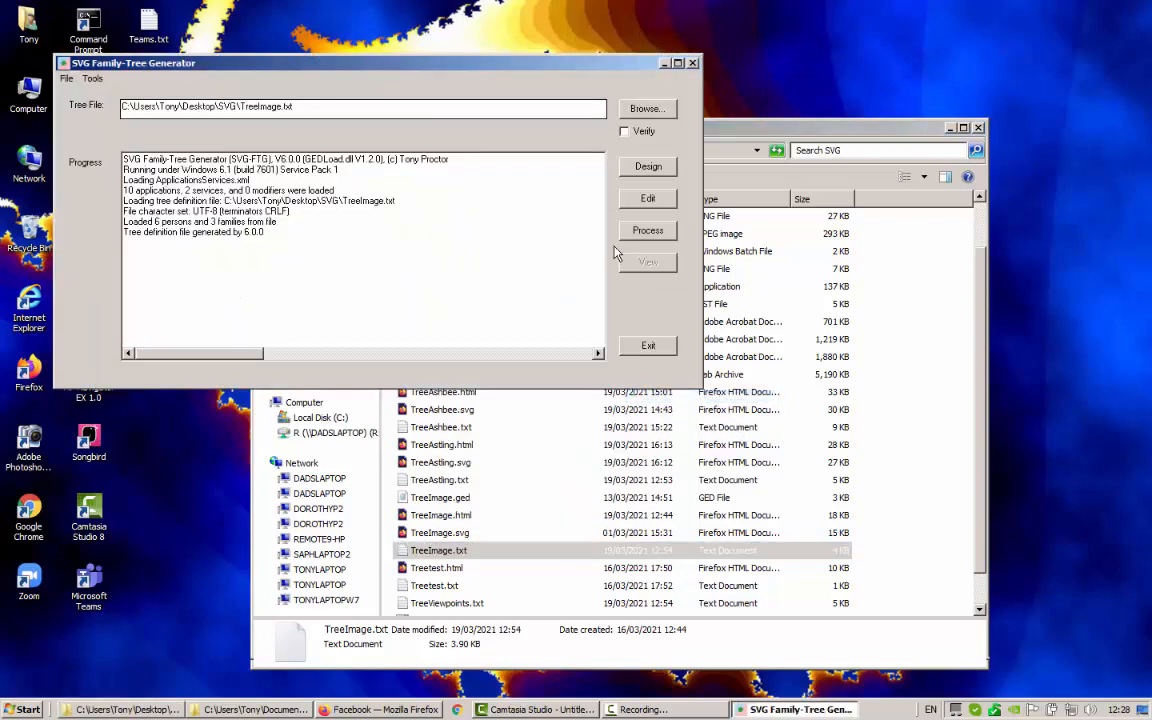
click(650, 168)
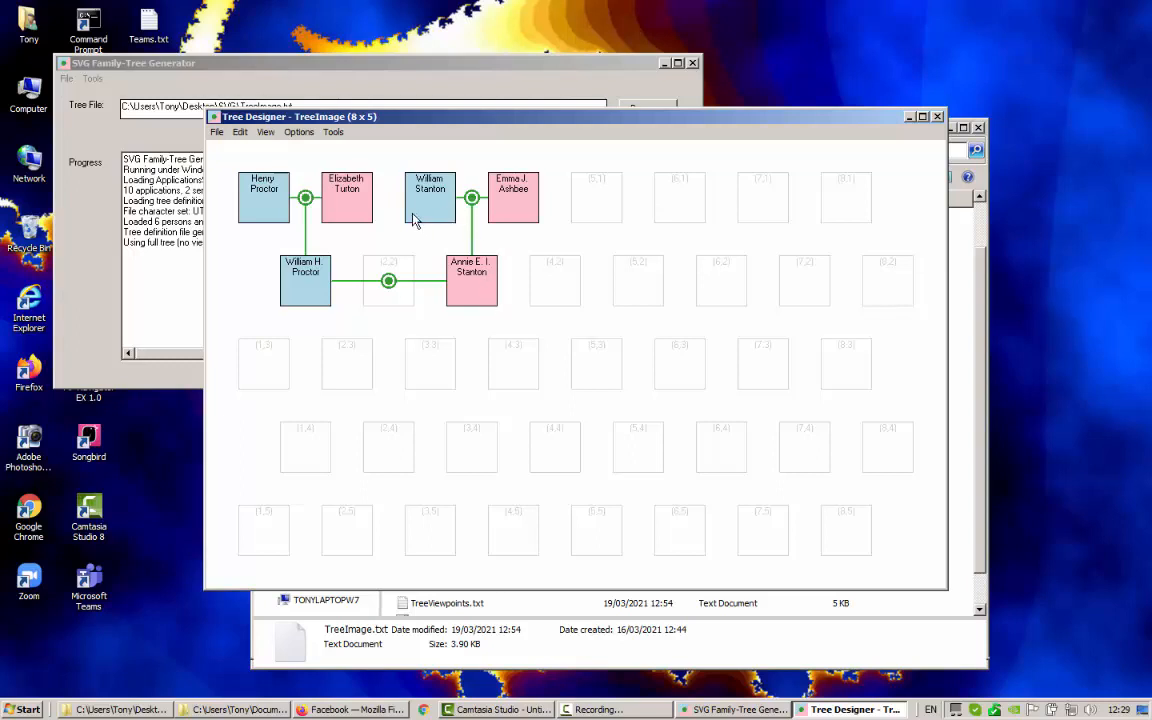
Localise the six people's photos, then bring up Manage Viewpoints
click(215, 133)
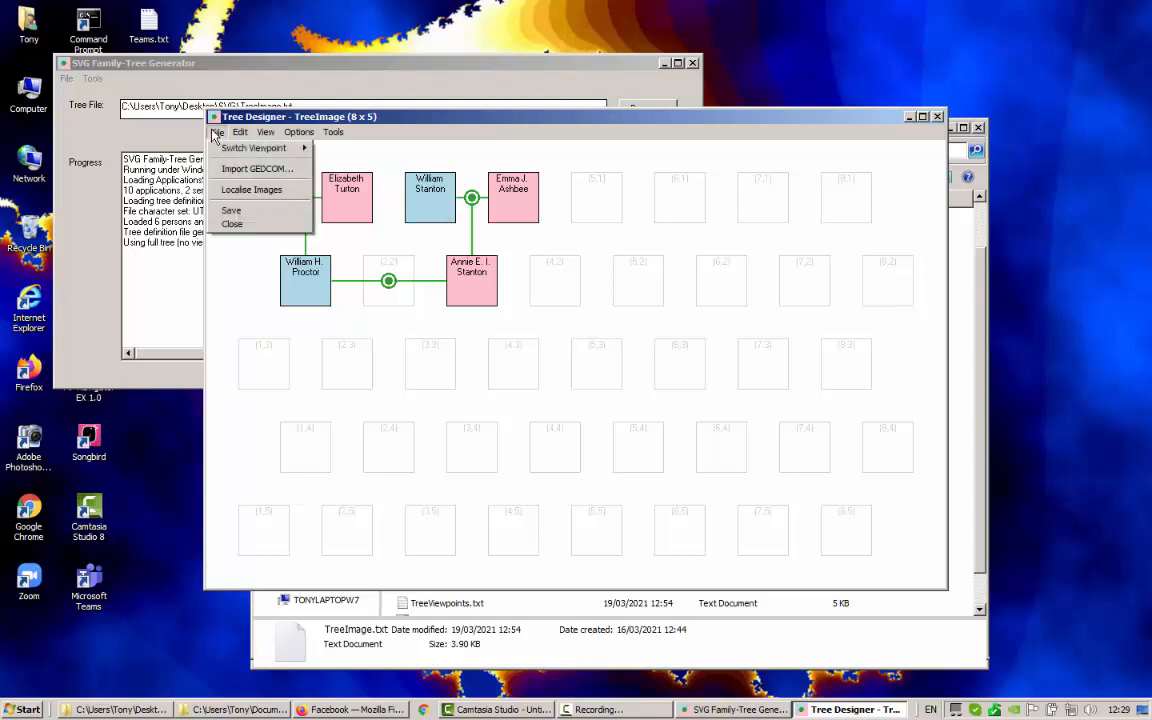
click(250, 199)
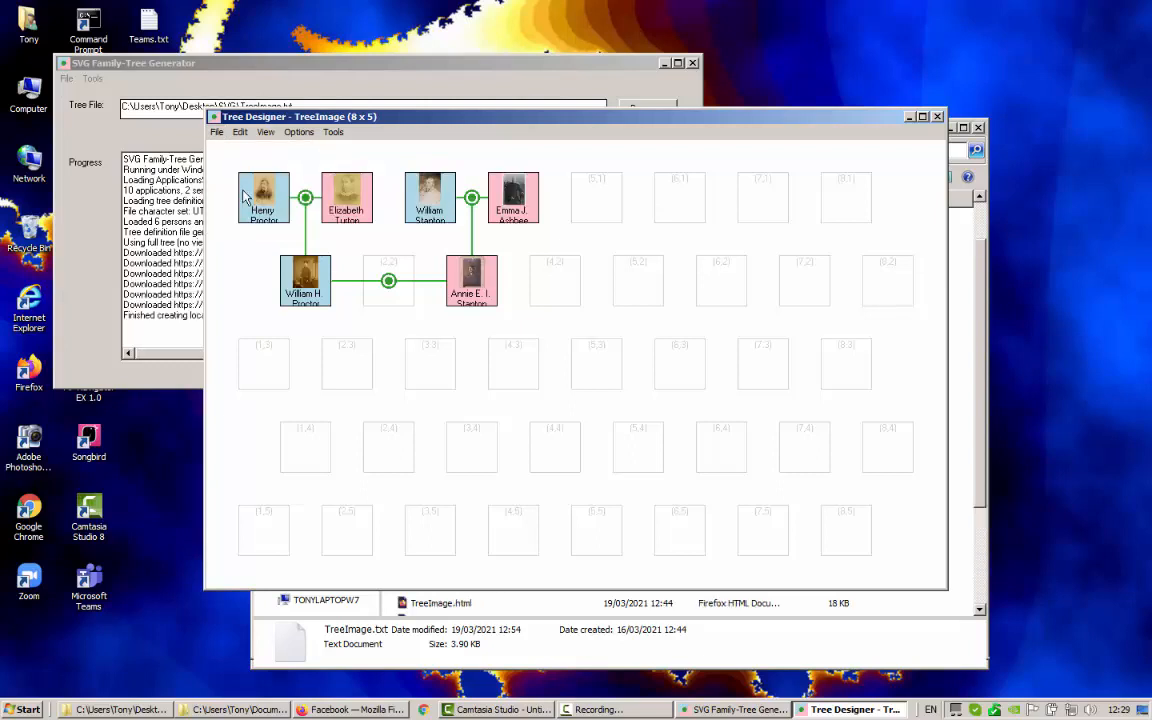
click(298, 132)
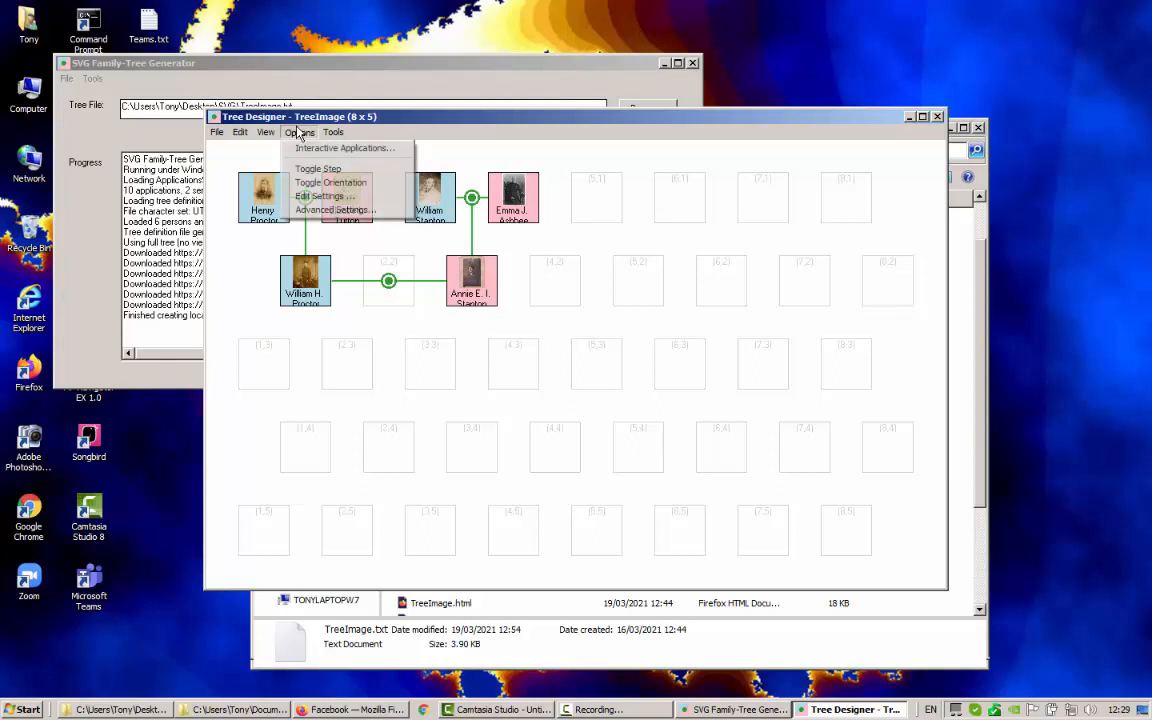
mouse_move(330, 133)
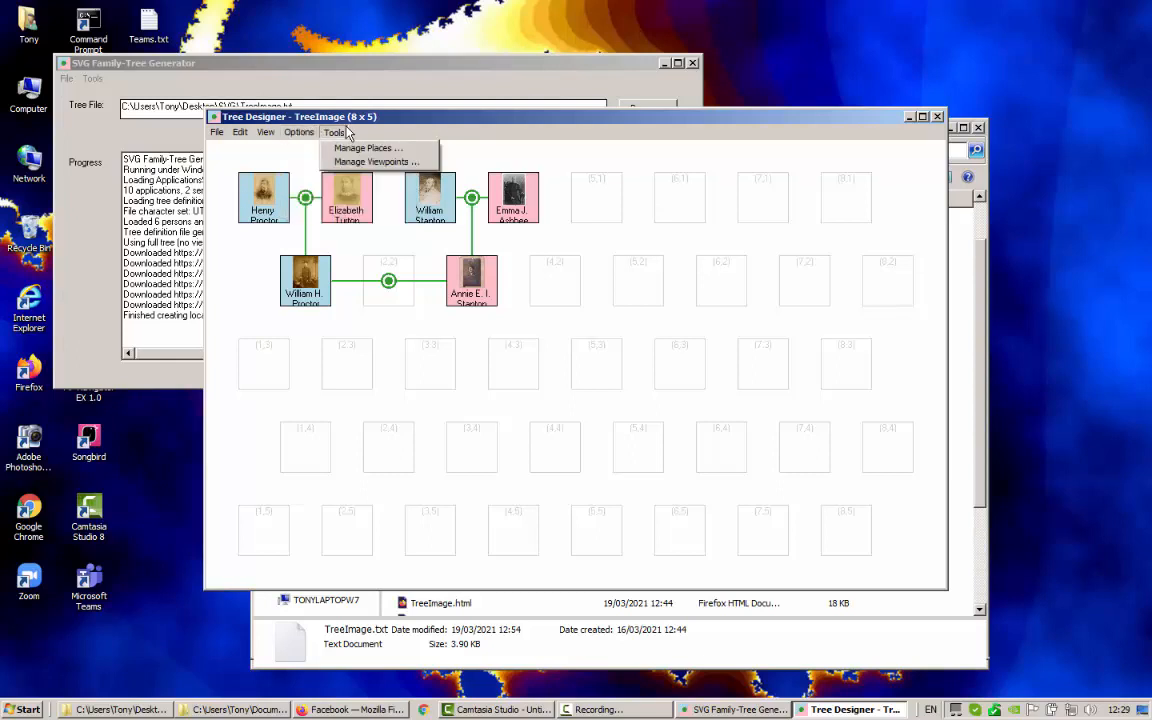
click(365, 162)
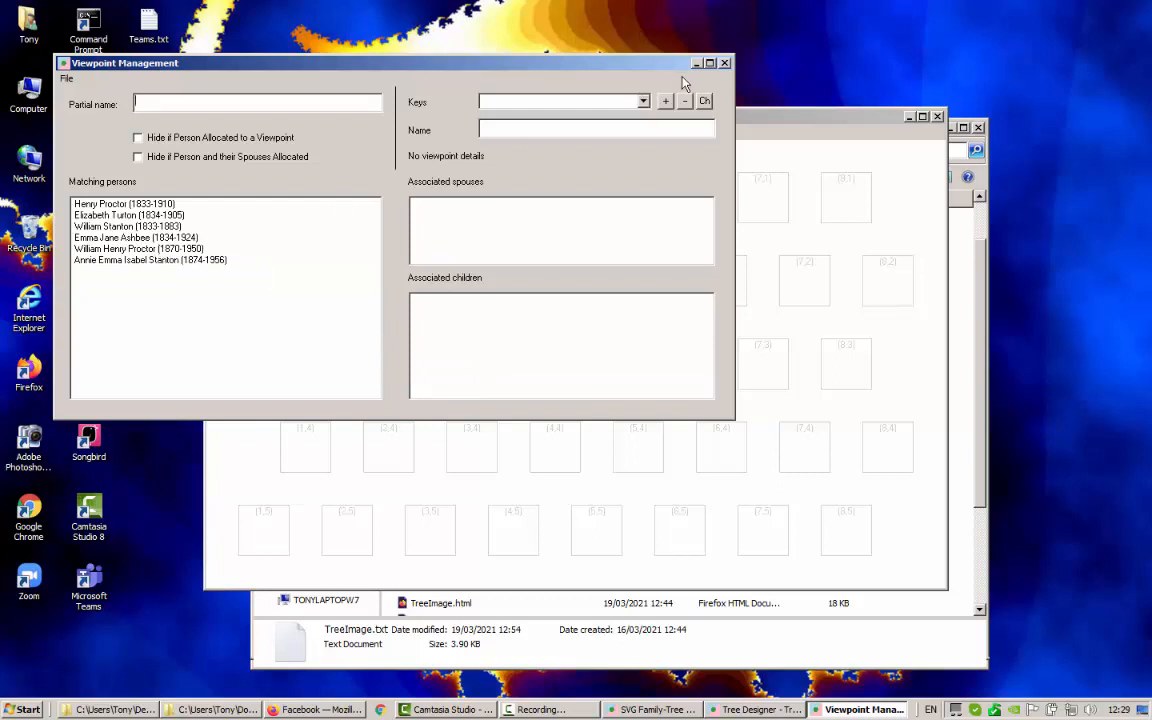
Add a viewpoint keyed Proctor and named 'Proctor view'
click(644, 103)
text(Proctor)
click(510, 127)
text(Proctor view)
click(666, 103)
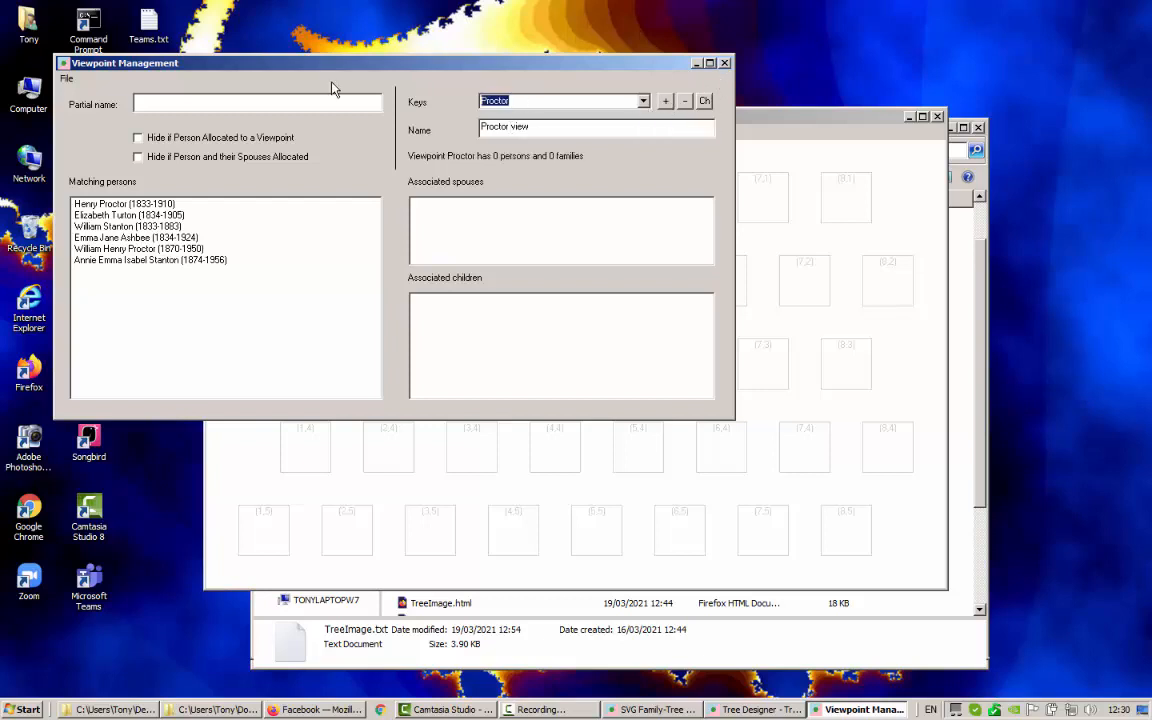
Add a viewpoint keyed Stanton and named 'Stanton view', then close Viewpoint Management
text(Stanton)
drag(510, 127, 424, 132)
text(Stanton)
click(666, 102)
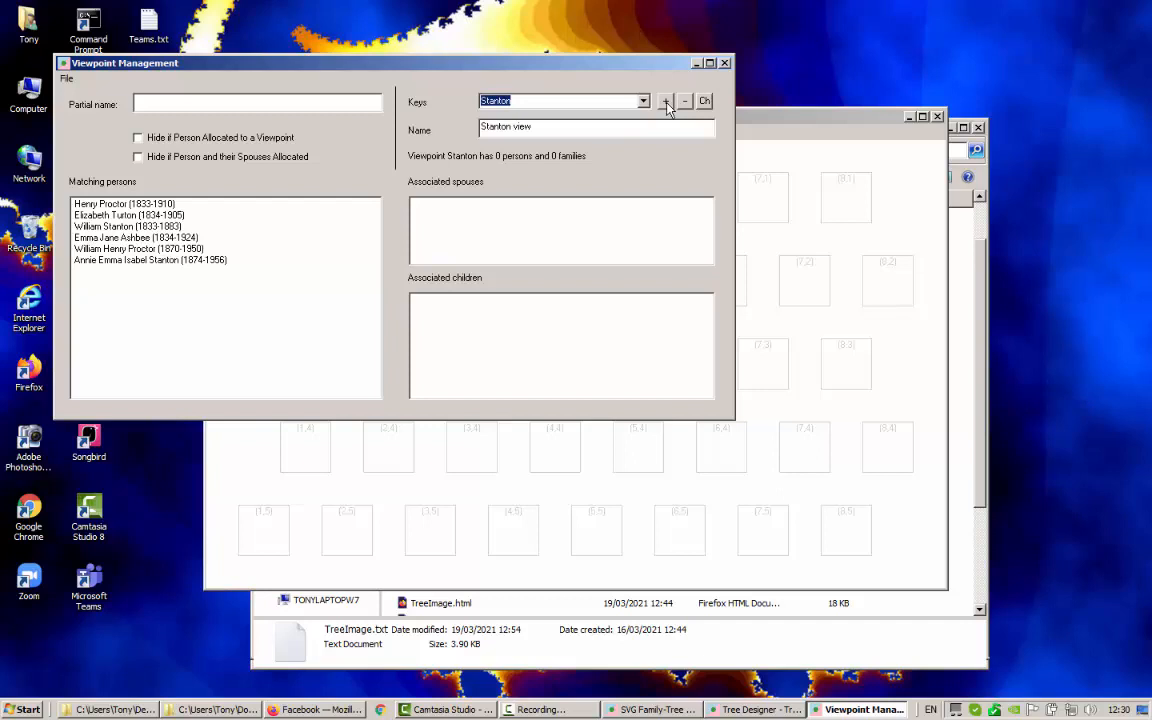
click(725, 63)
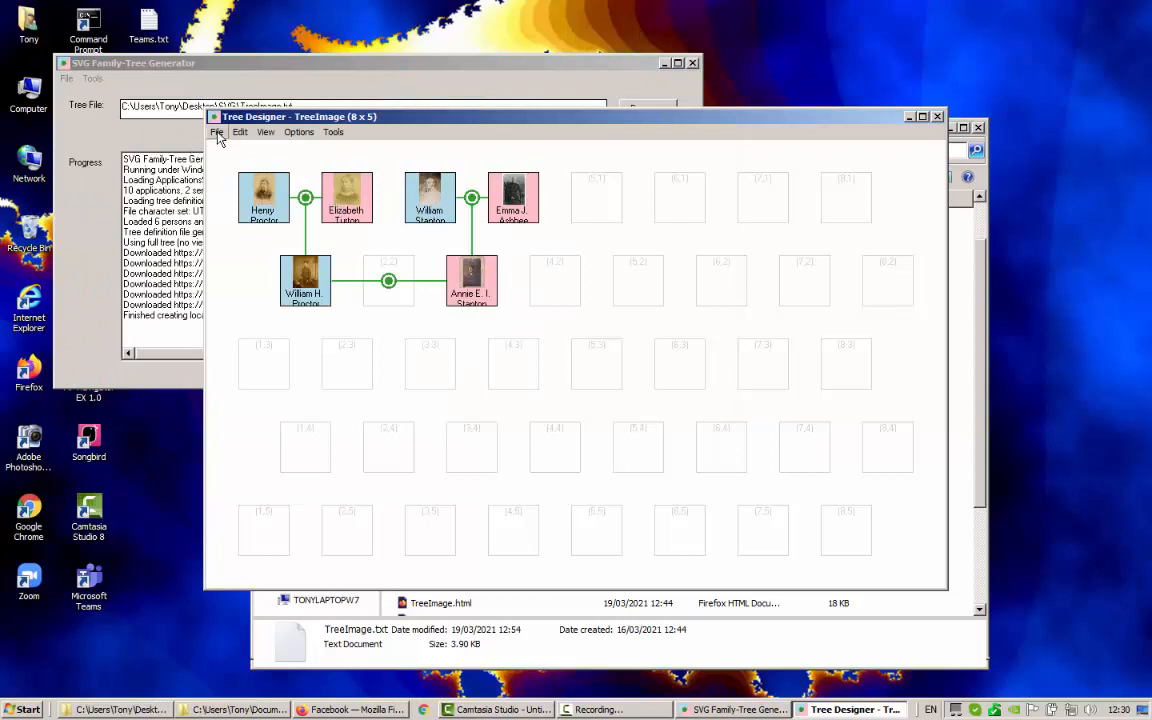
click(333, 132)
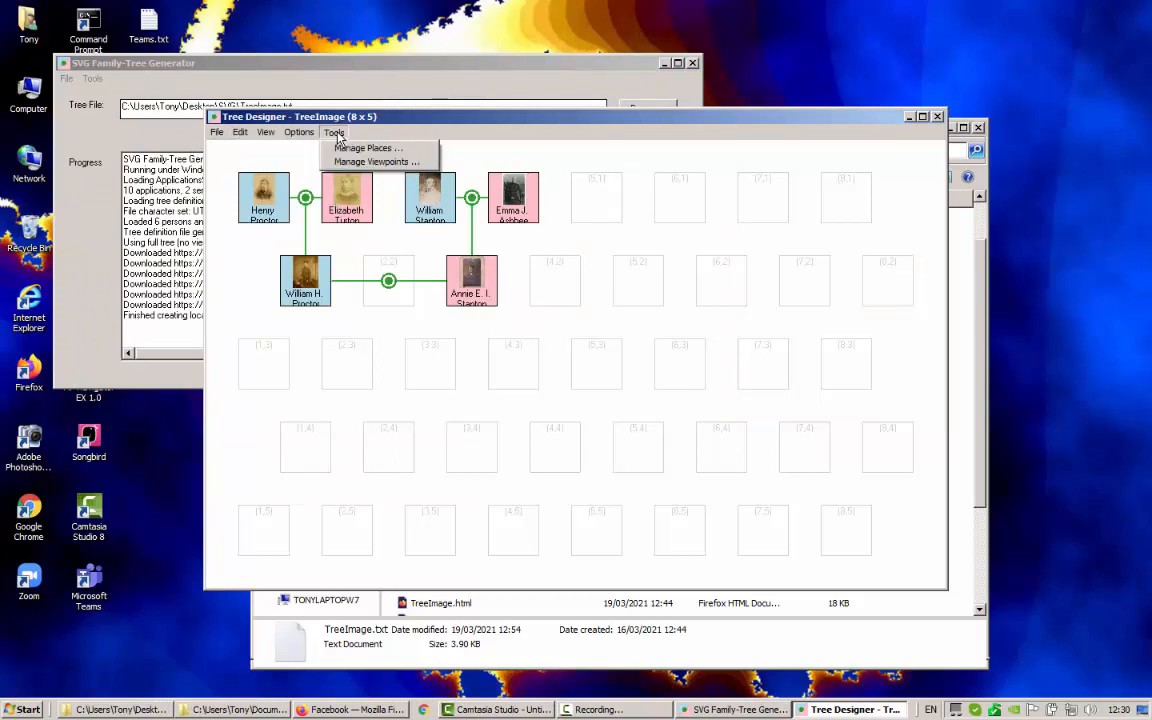
click(361, 163)
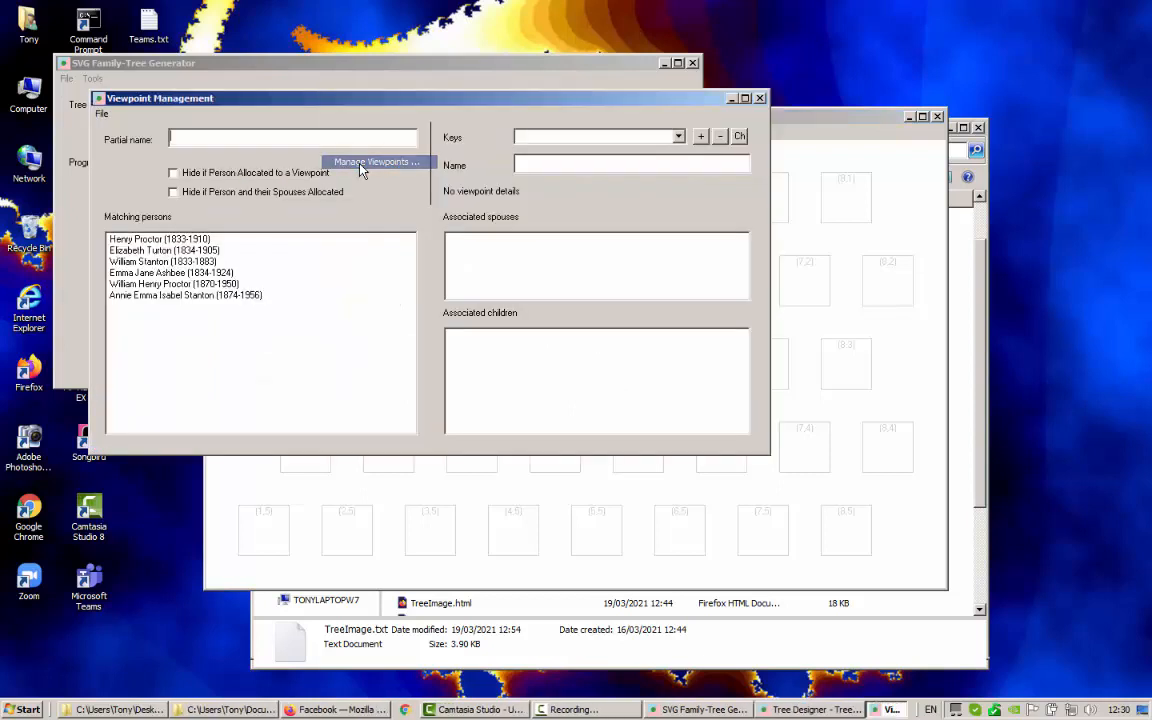
click(162, 241)
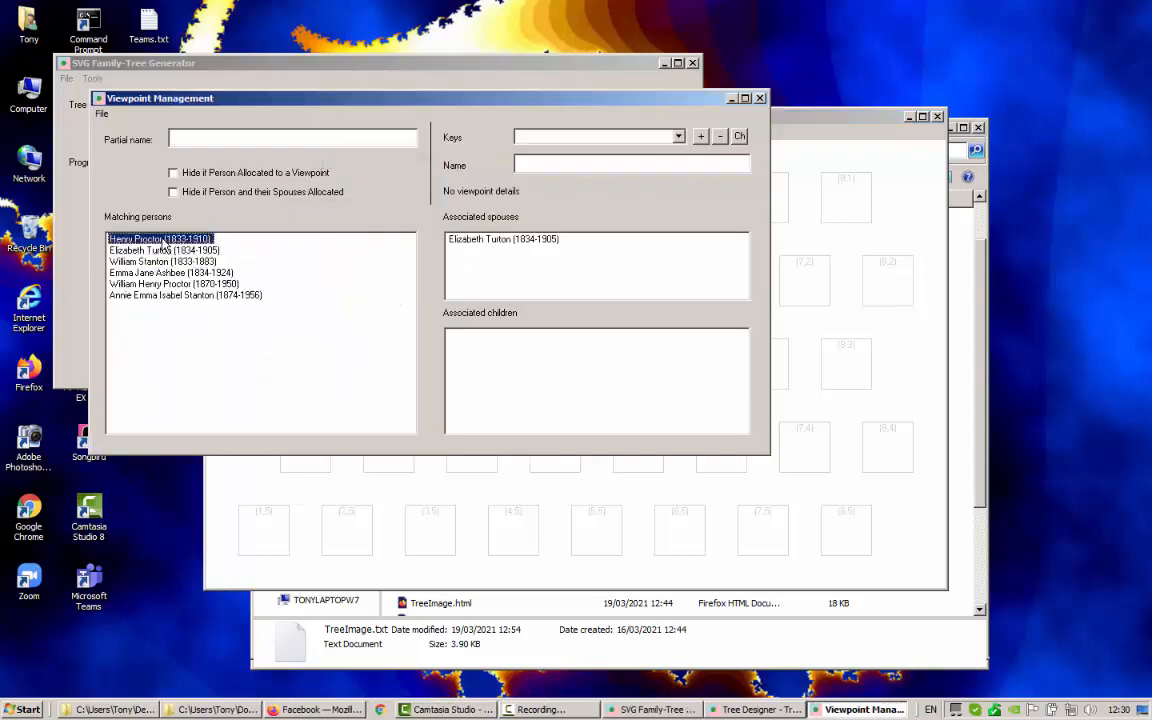
click(485, 241)
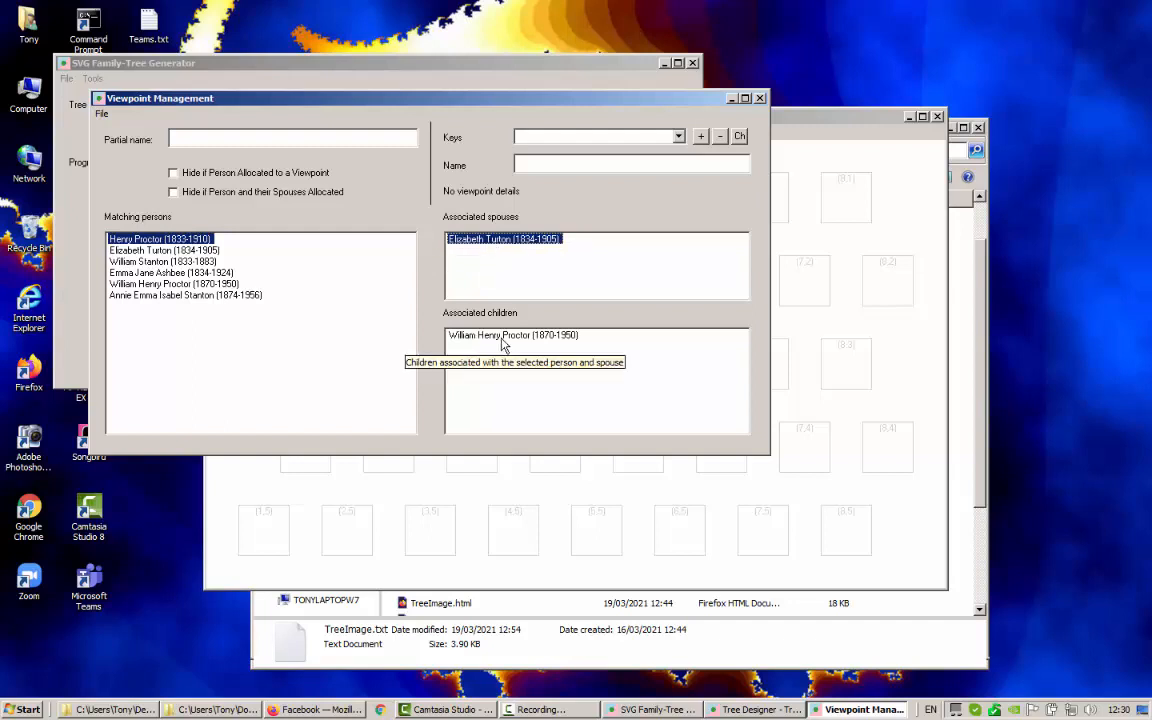
right_click(494, 241)
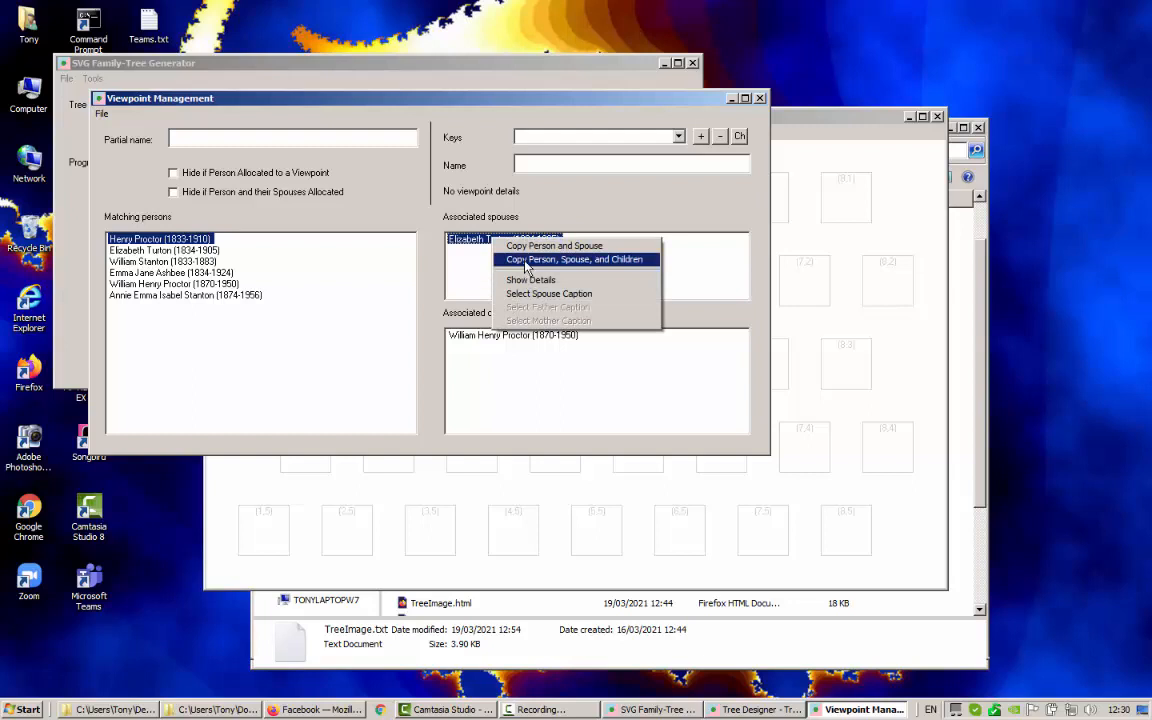
click(617, 260)
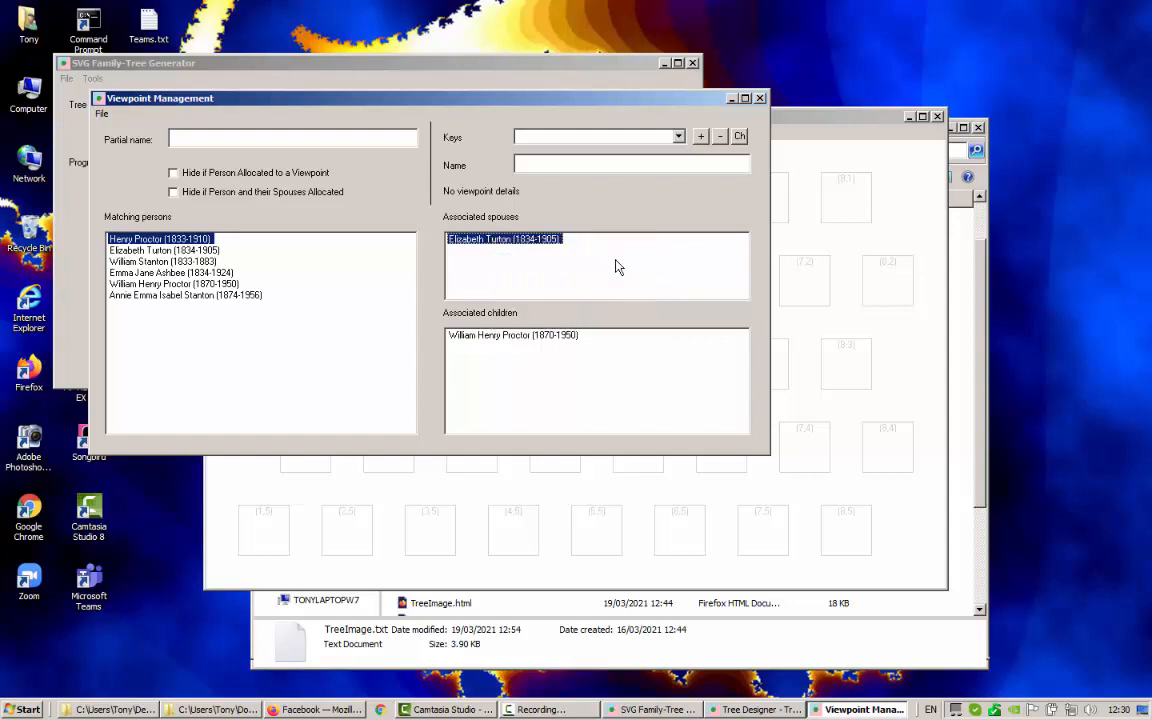
click(759, 98)
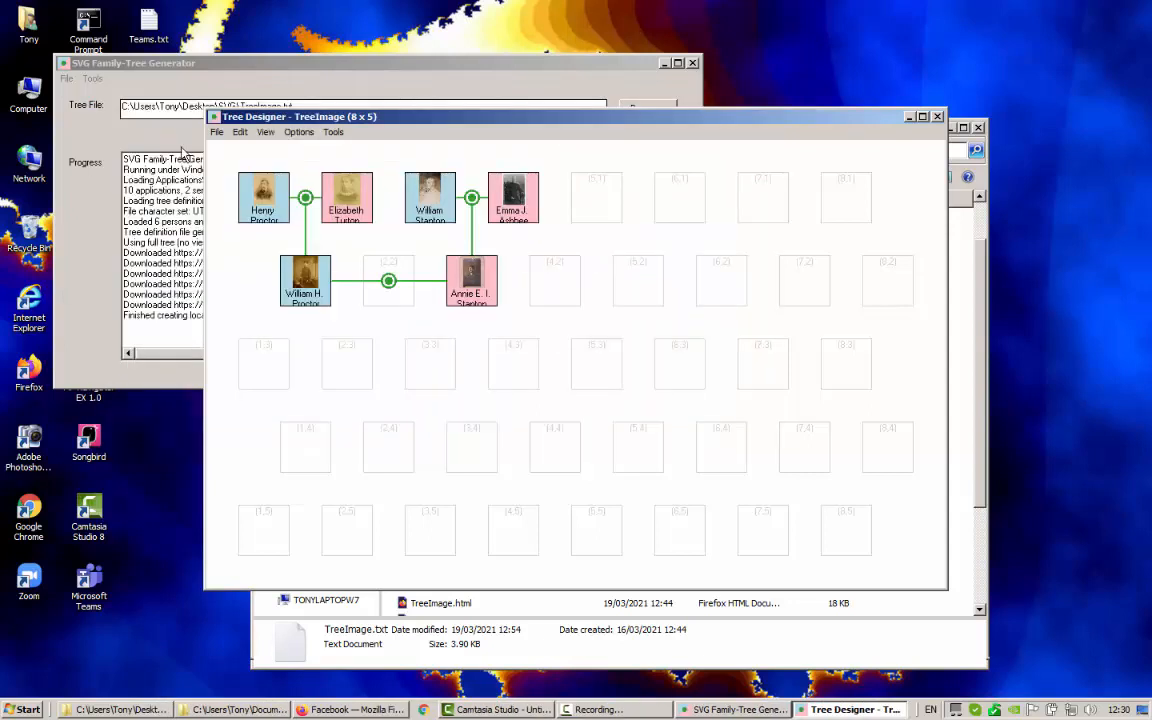
Switch the designer to the Proctor view
click(217, 133)
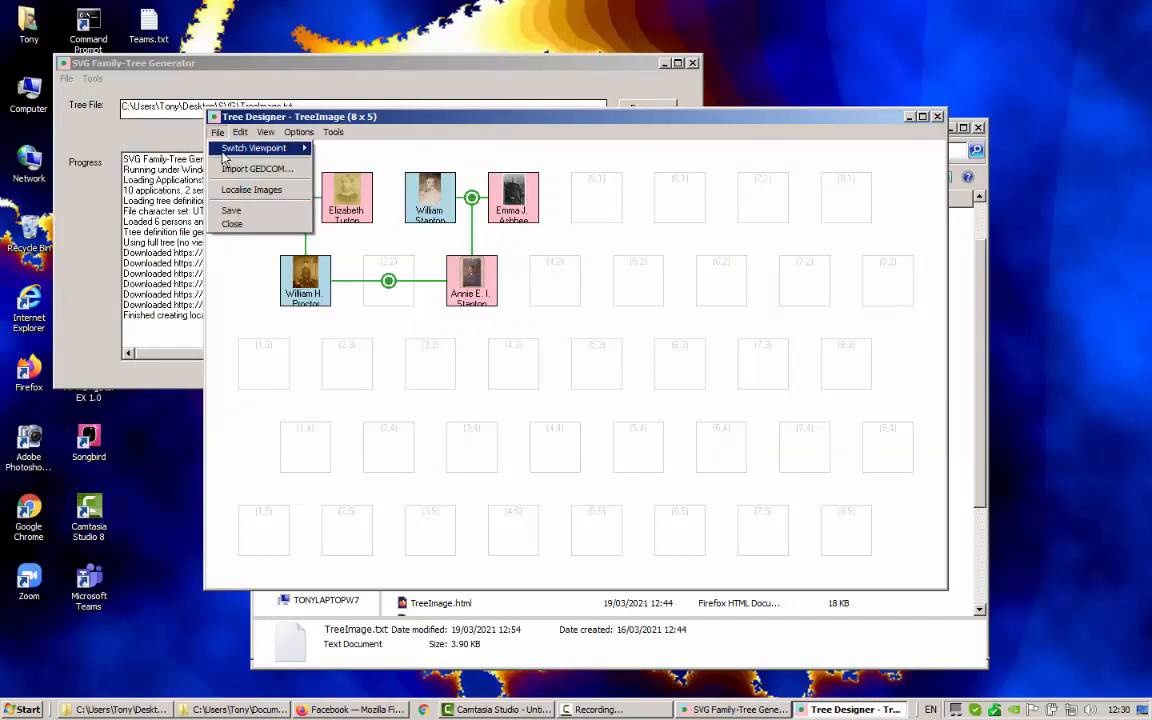
mouse_move(224, 156)
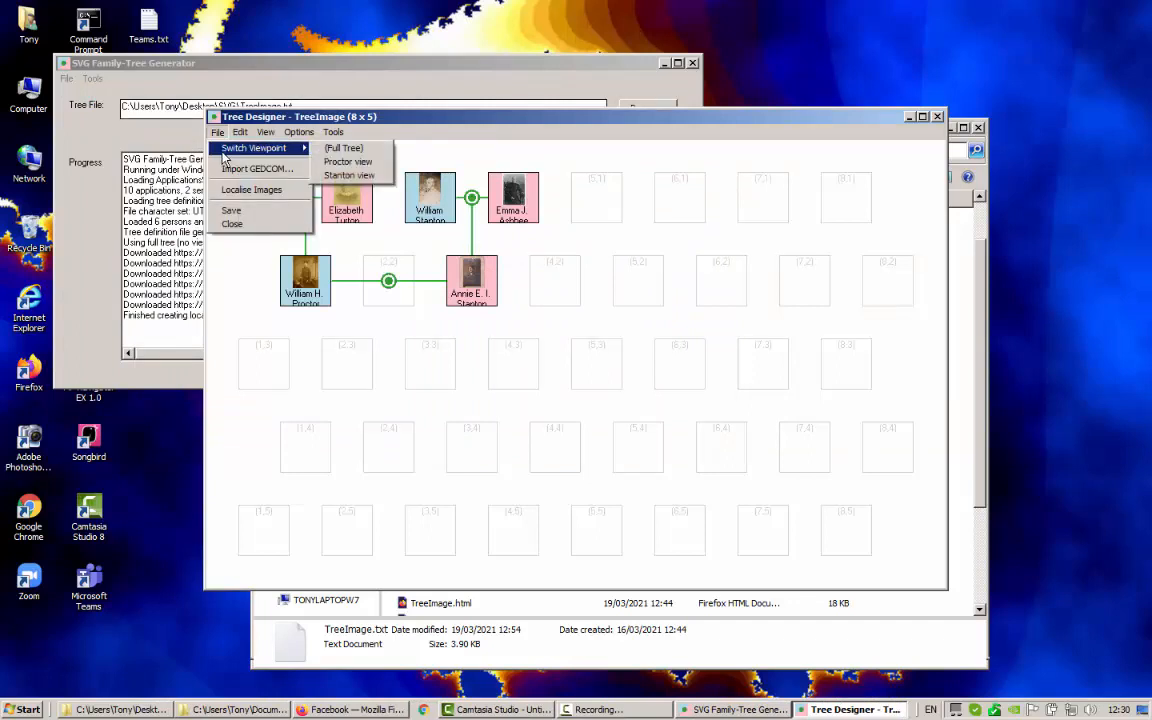
click(348, 161)
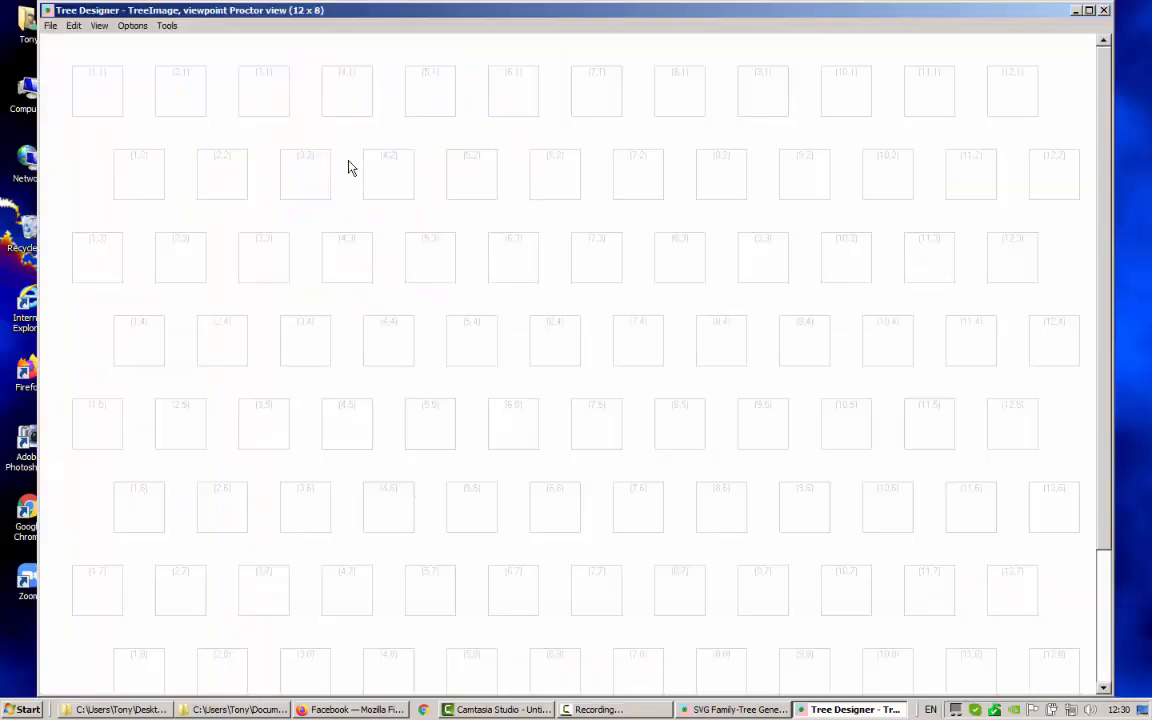
Change the Proctor view's grid settings to 5 columns and 4 rows
click(120, 27)
click(150, 90)
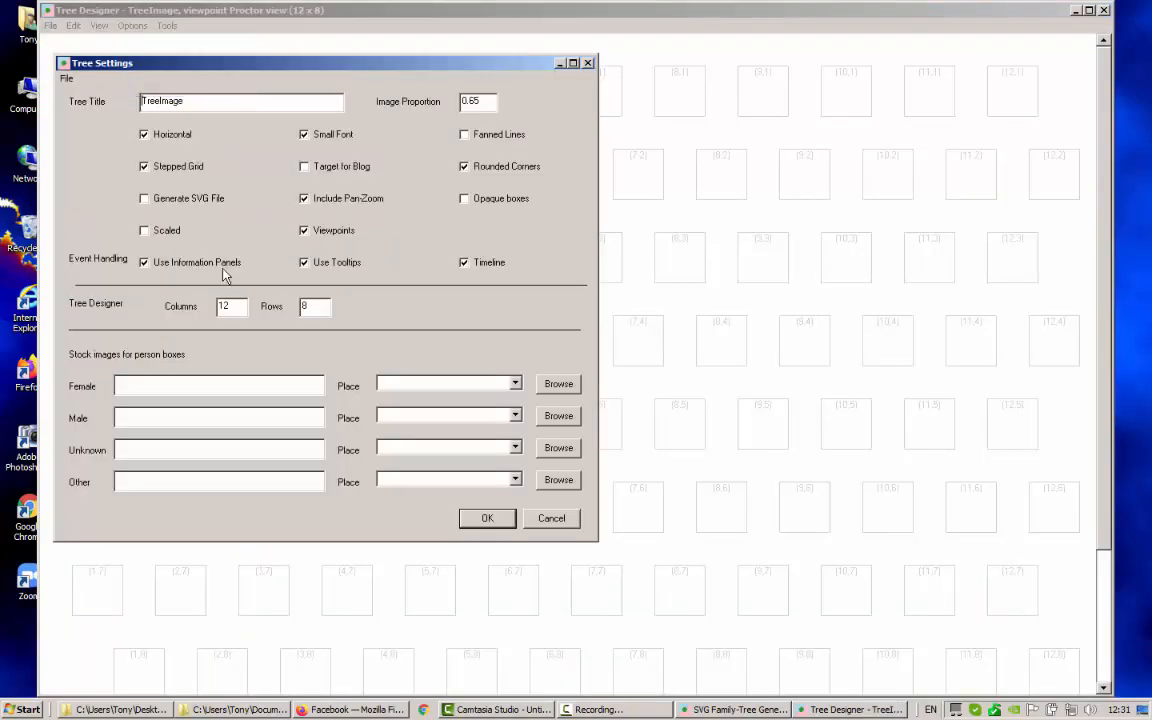
drag(241, 308, 168, 305)
text(5)
drag(318, 308, 290, 308)
text(4)
click(489, 518)
right_click(392, 246)
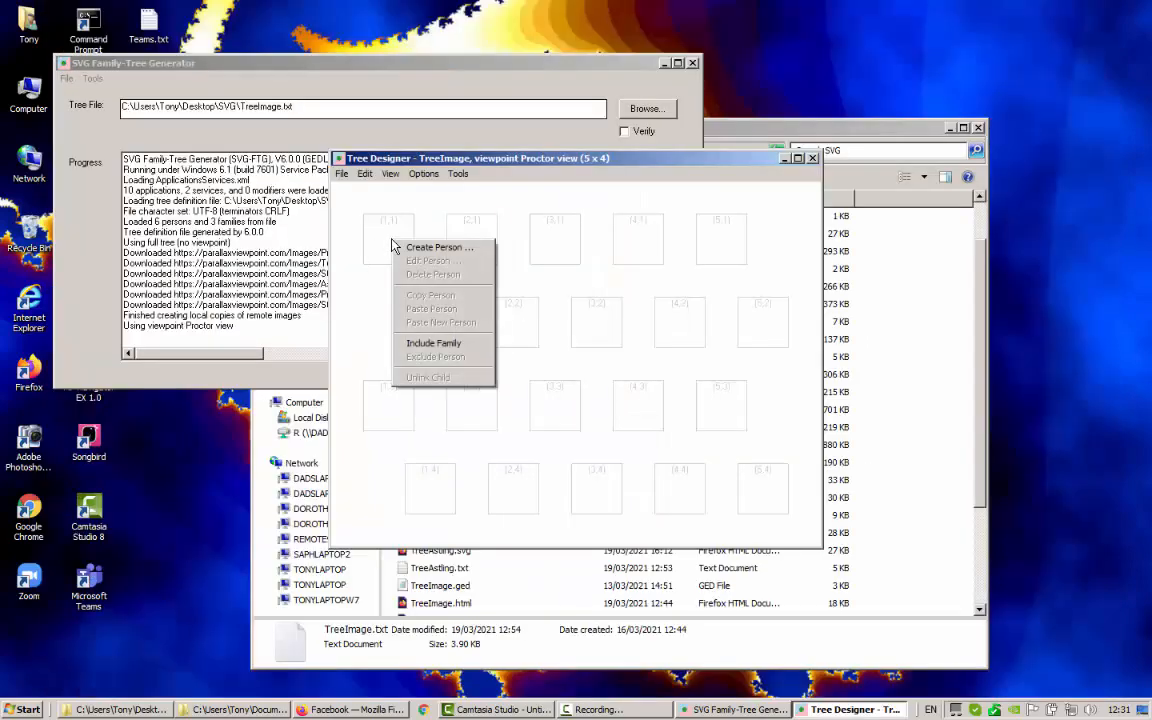
click(434, 344)
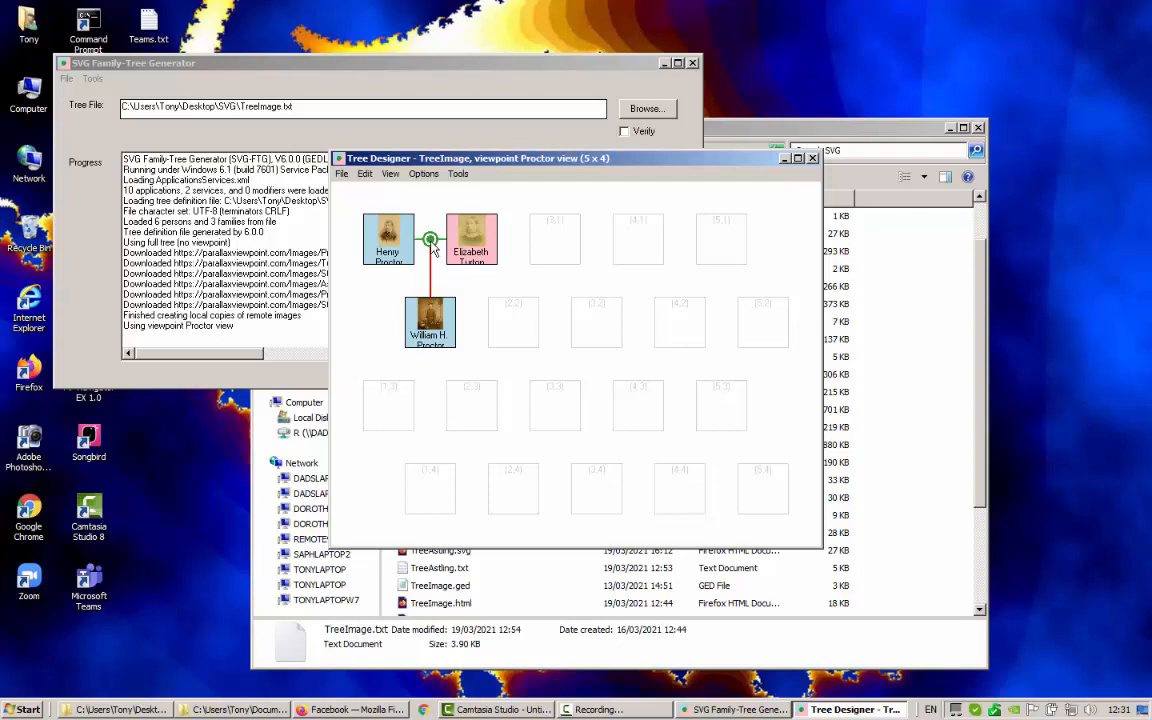
click(456, 175)
click(500, 203)
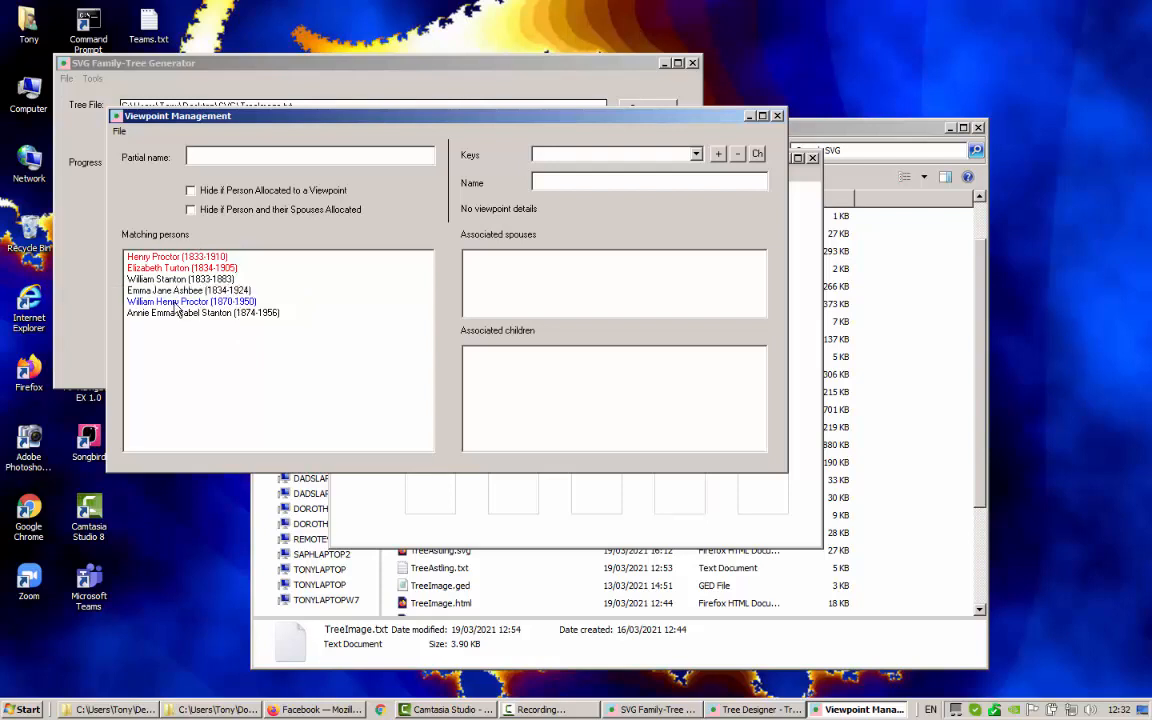
click(191, 211)
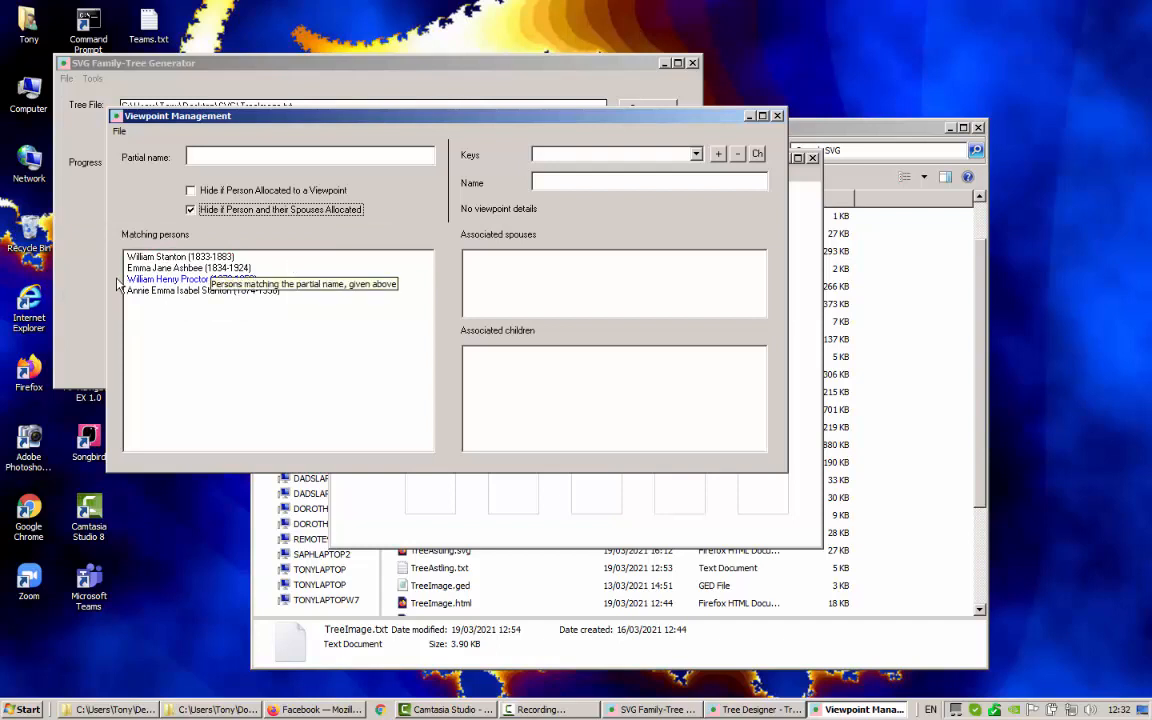
click(191, 211)
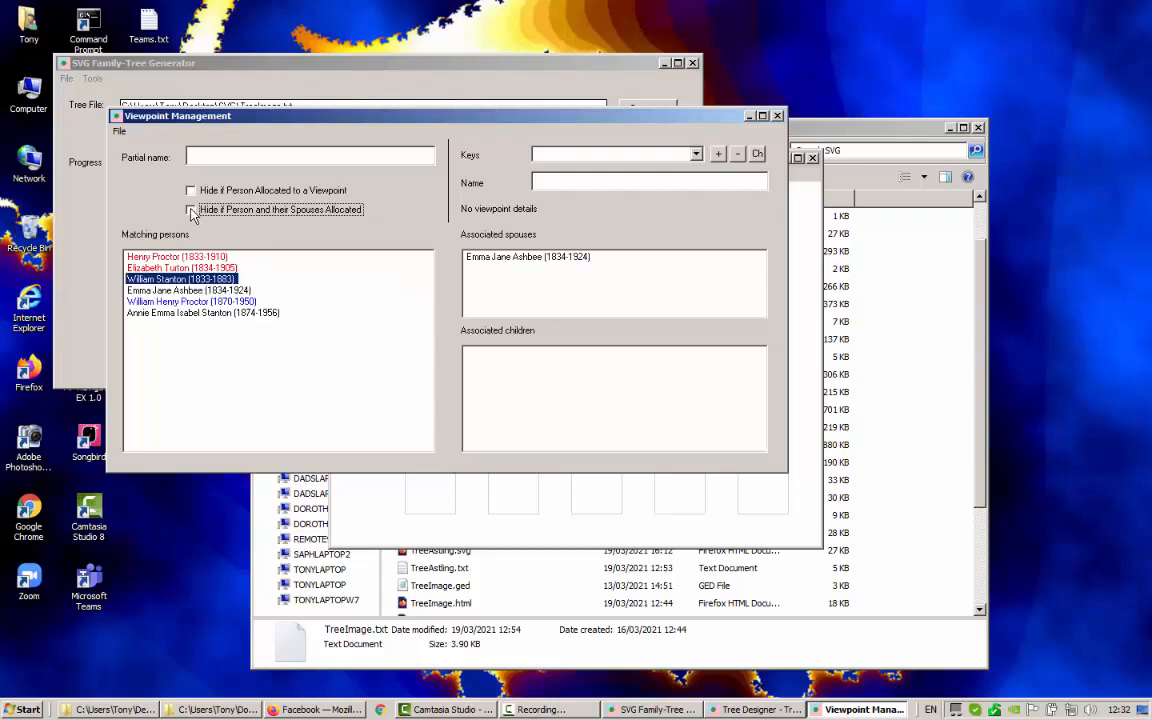
click(197, 314)
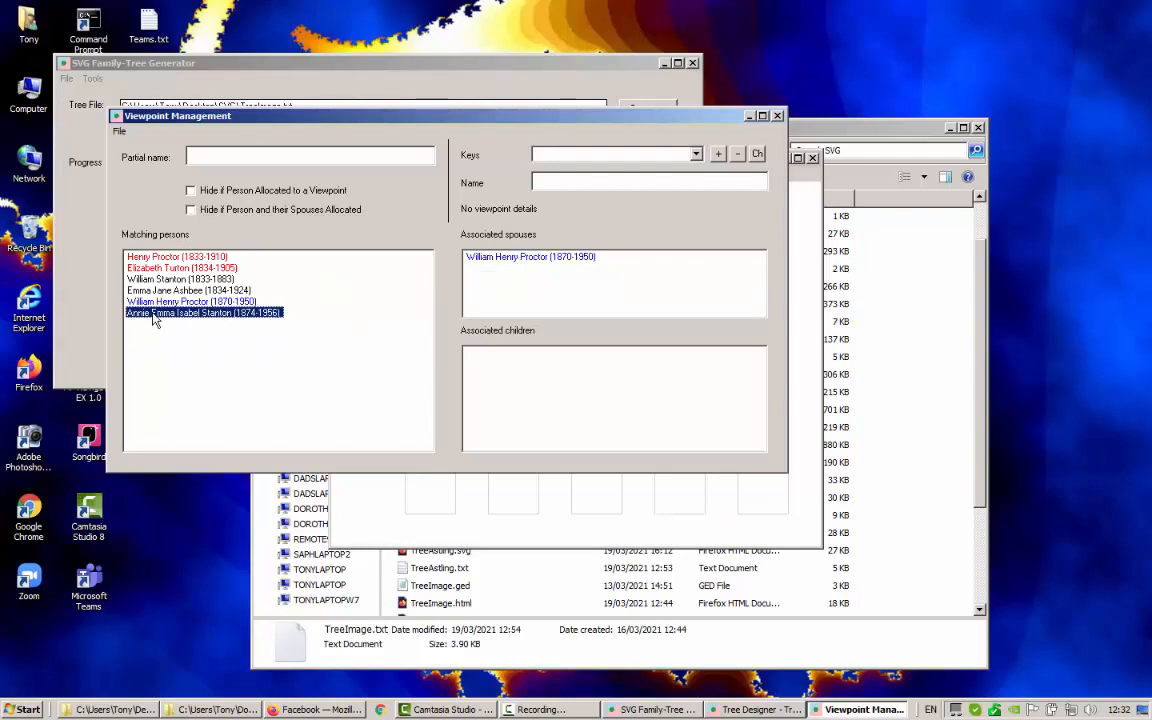
click(176, 280)
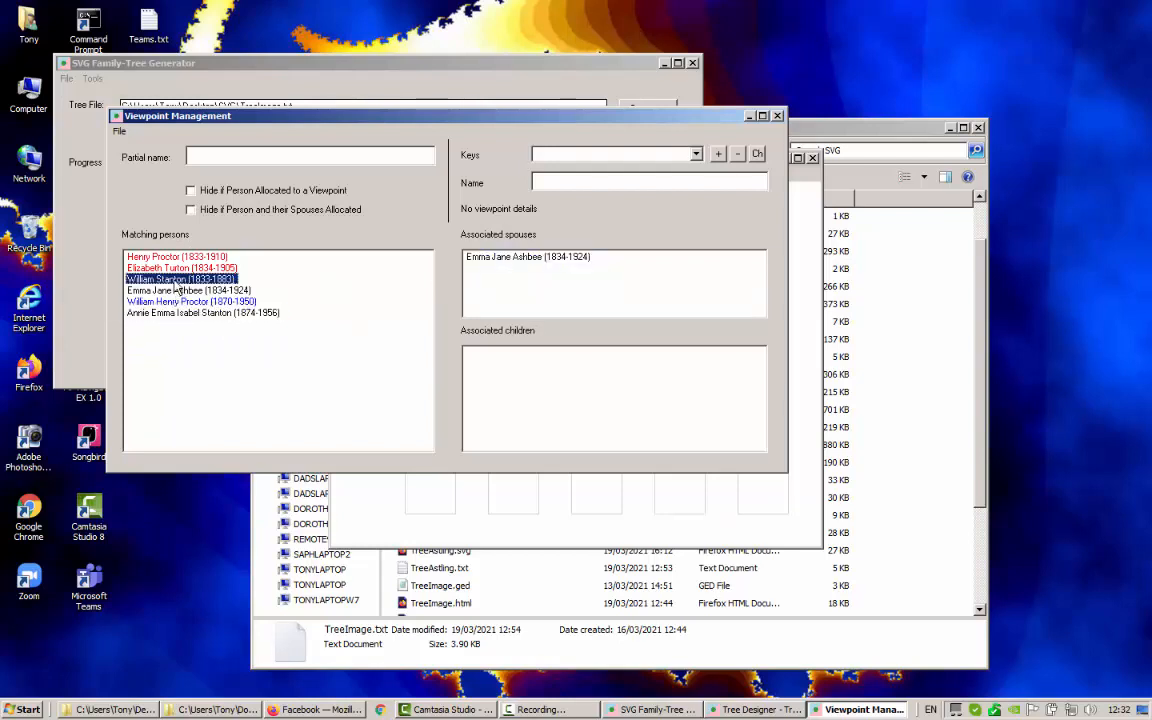
click(505, 258)
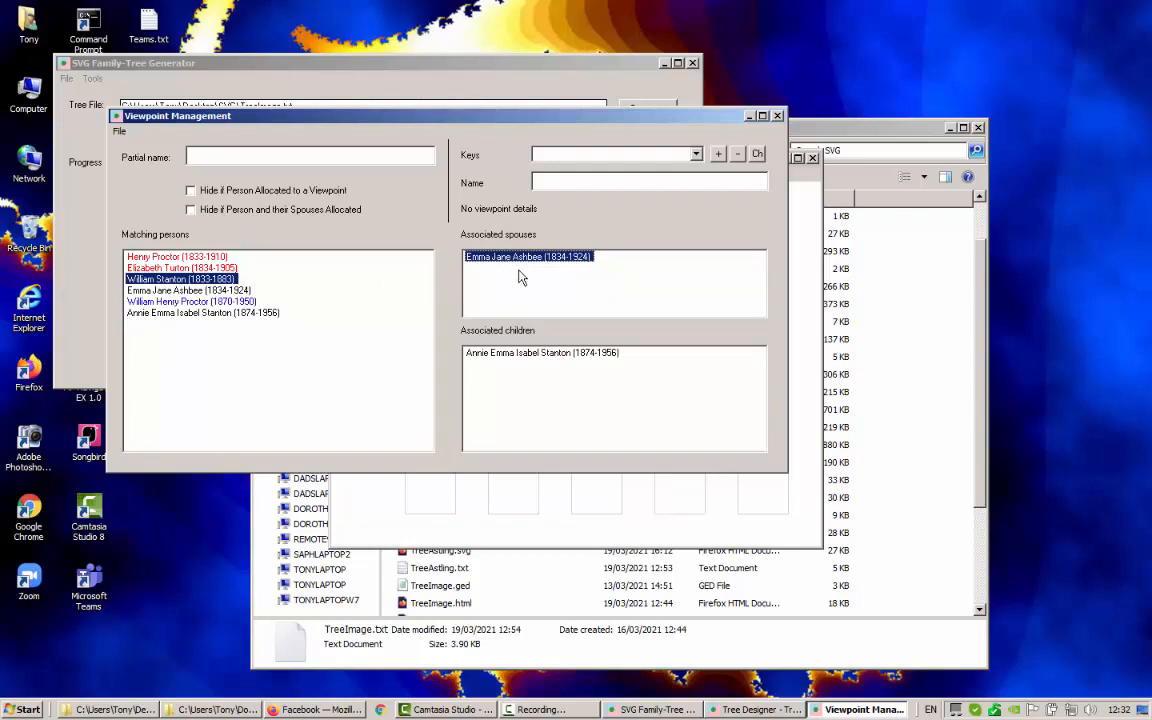
right_click(518, 258)
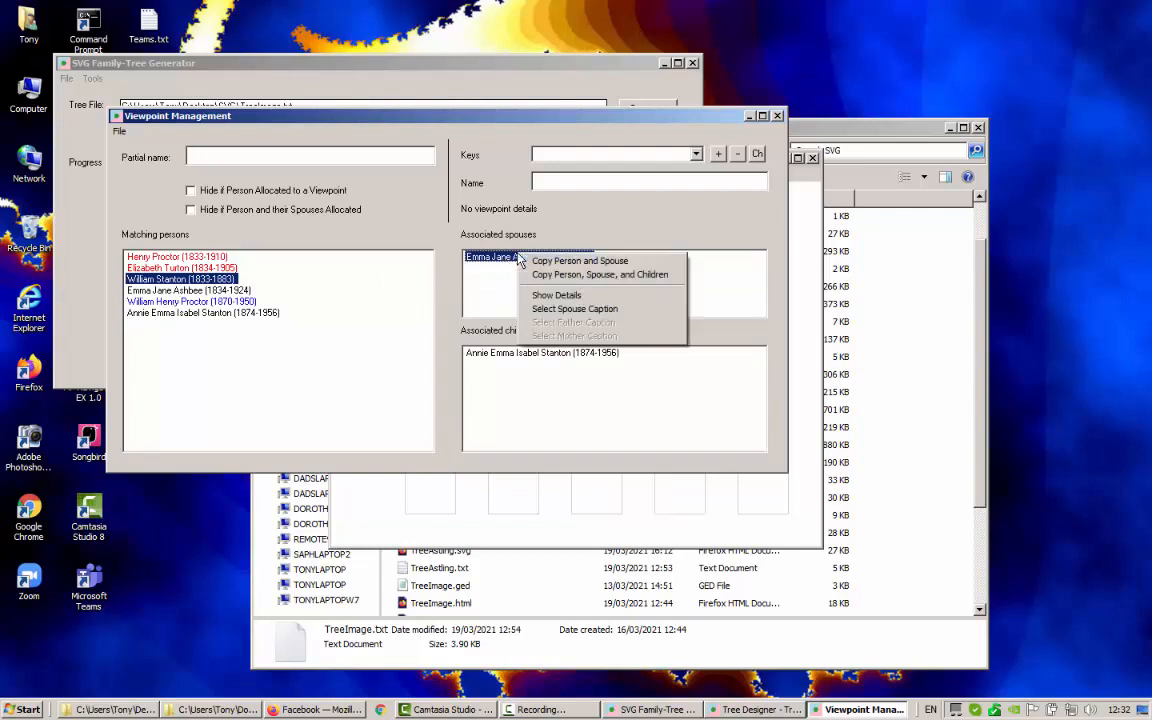
click(566, 278)
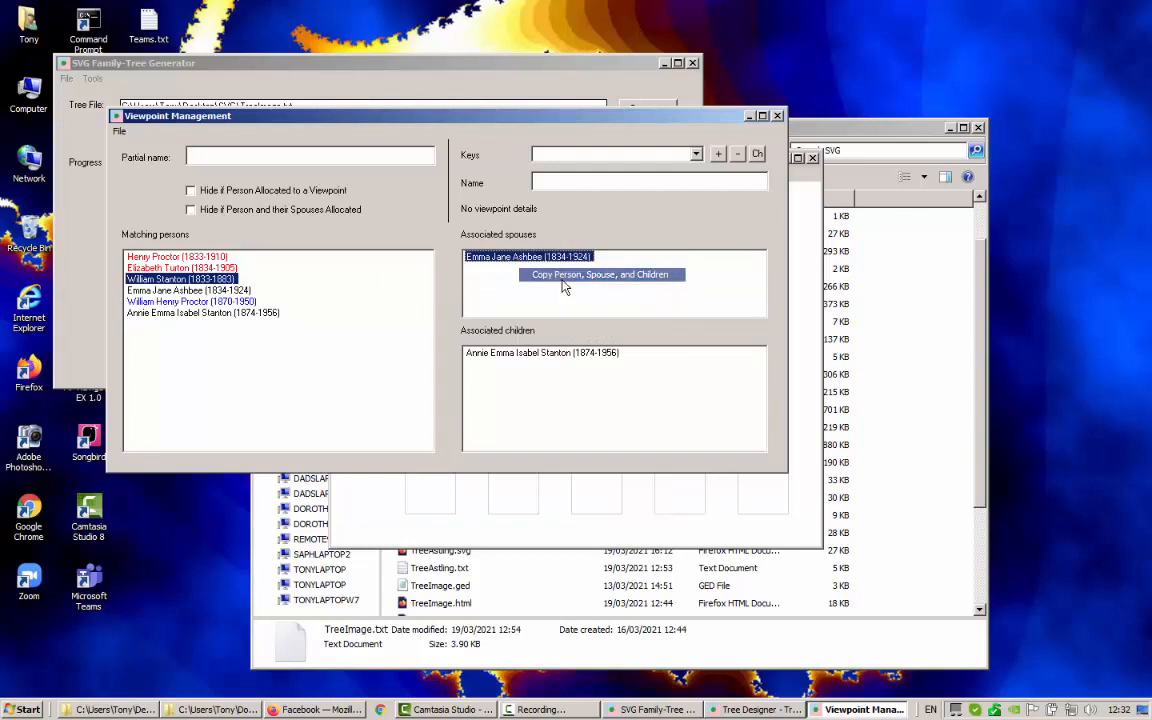
click(779, 117)
Switch the designer to the Stanton view
click(342, 173)
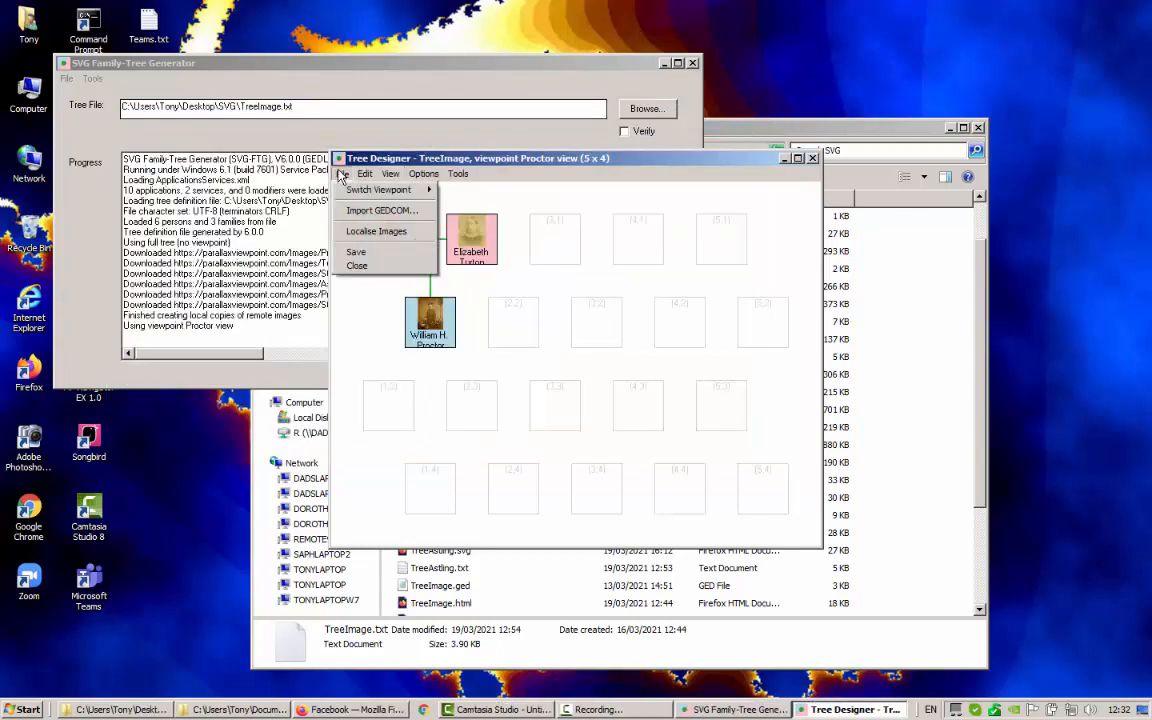
mouse_move(360, 190)
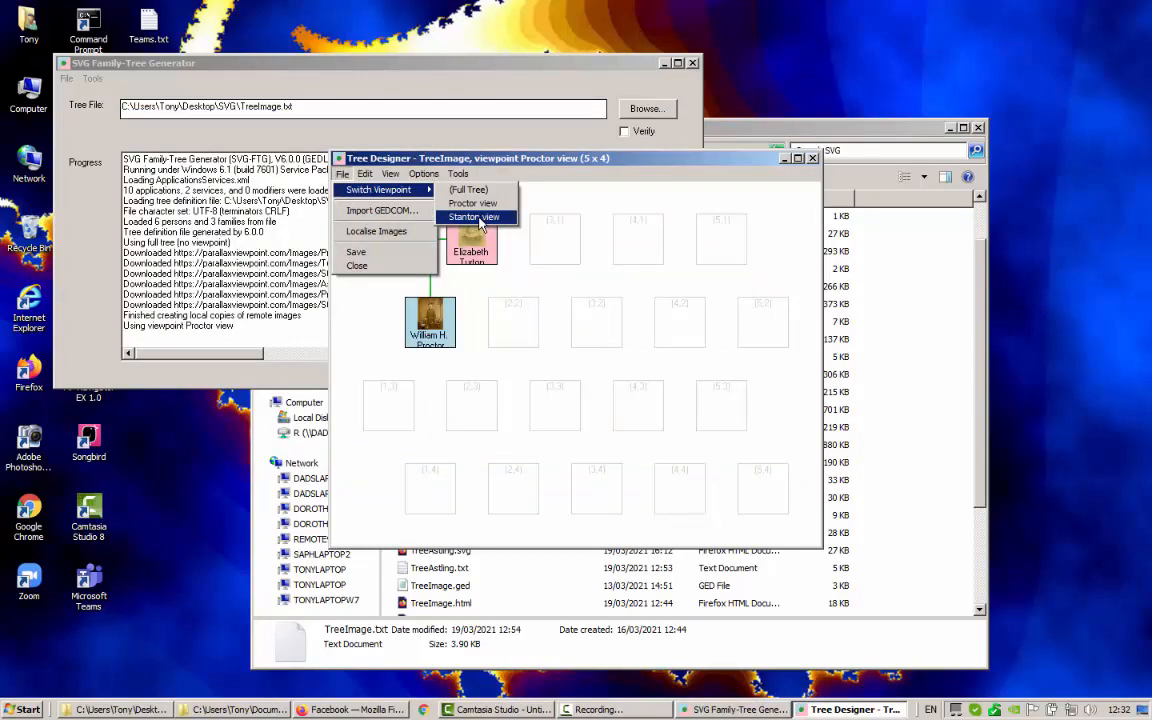
click(478, 218)
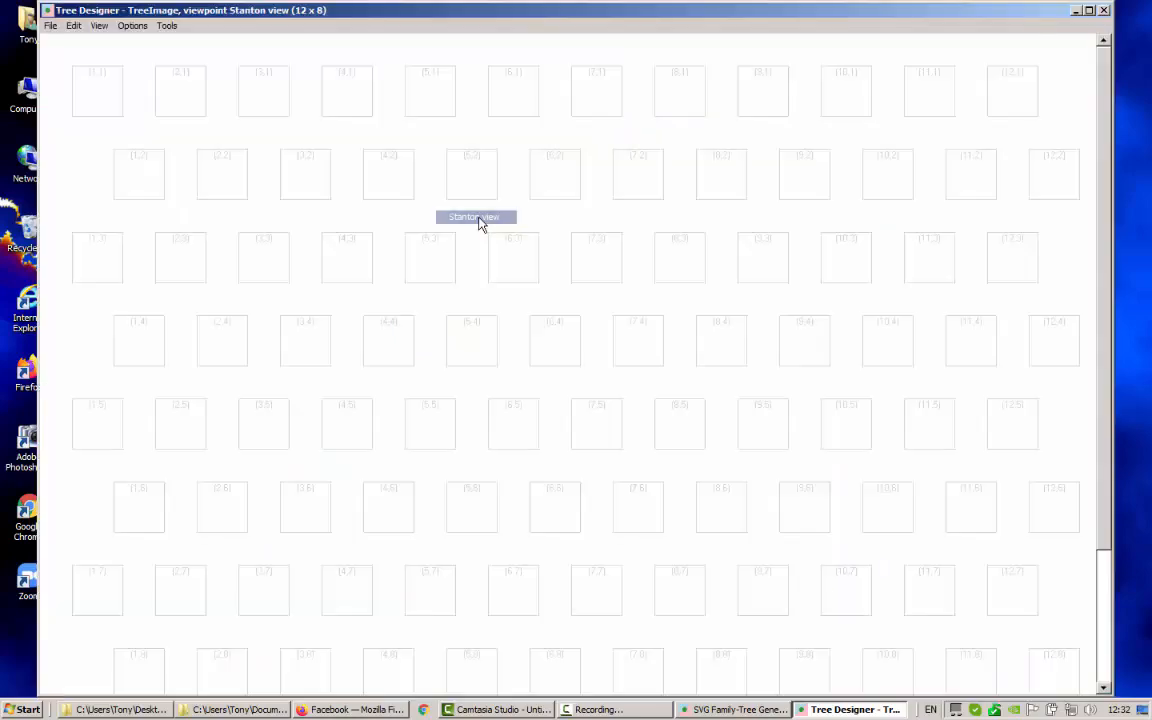
click(121, 27)
click(152, 87)
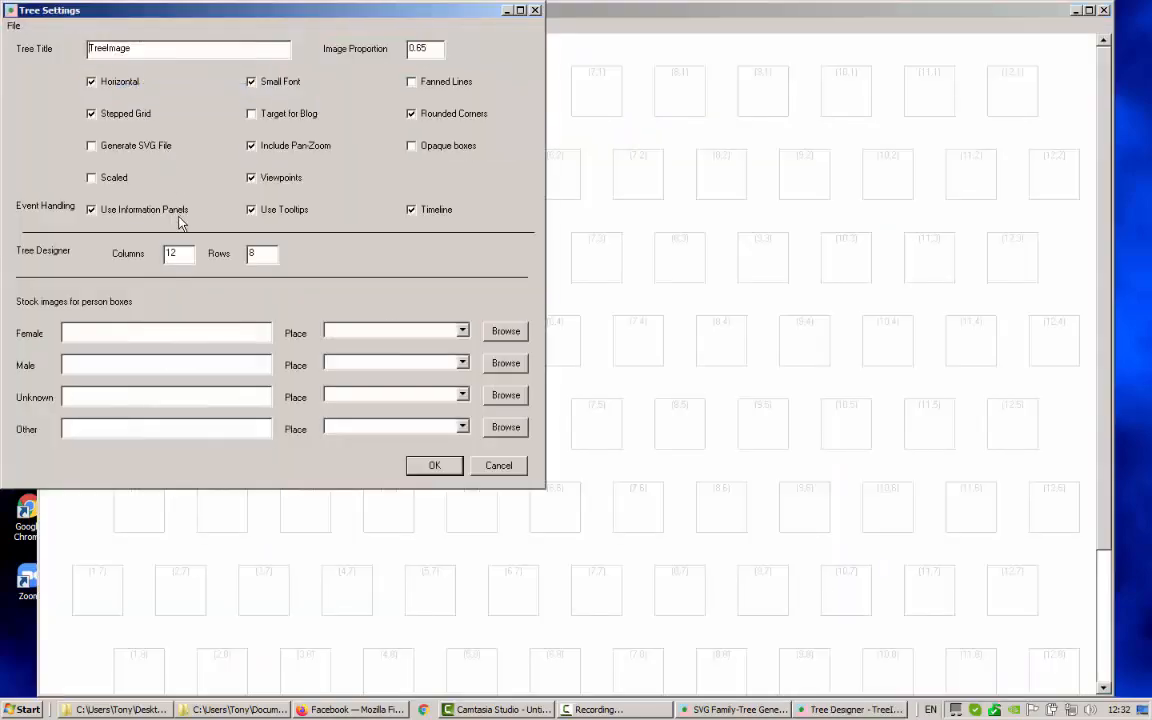
drag(190, 257, 149, 247)
text(5)
drag(261, 258, 228, 238)
text(4)
click(432, 465)
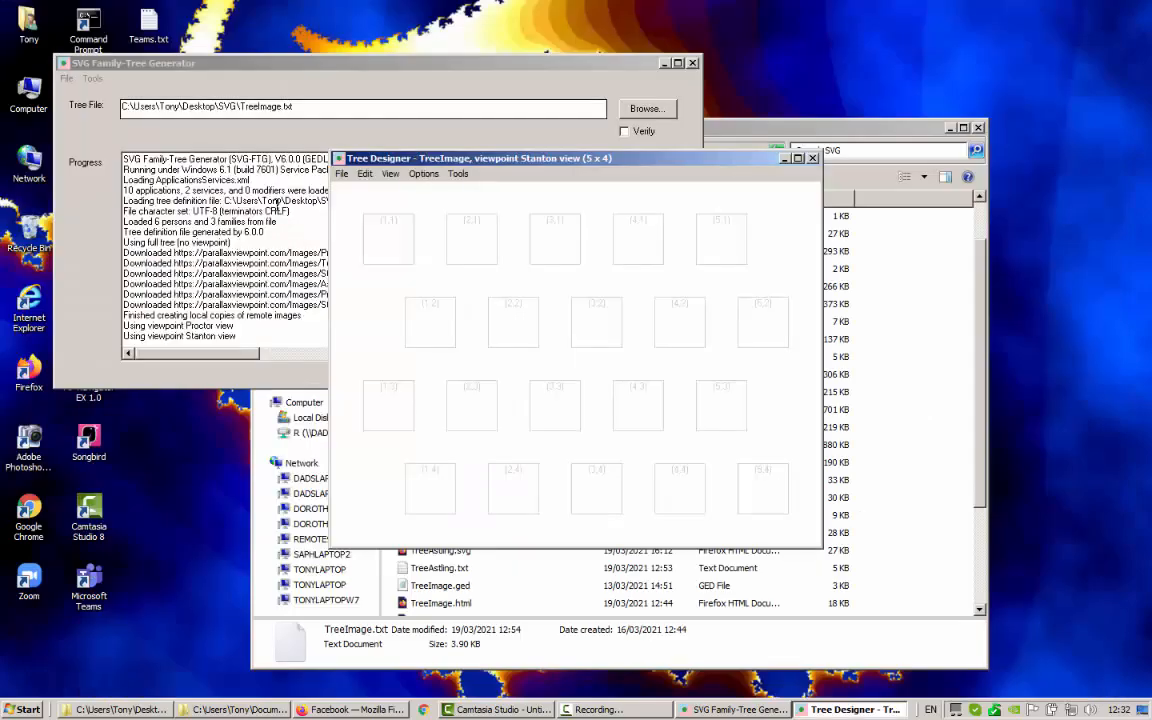
right_click(380, 231)
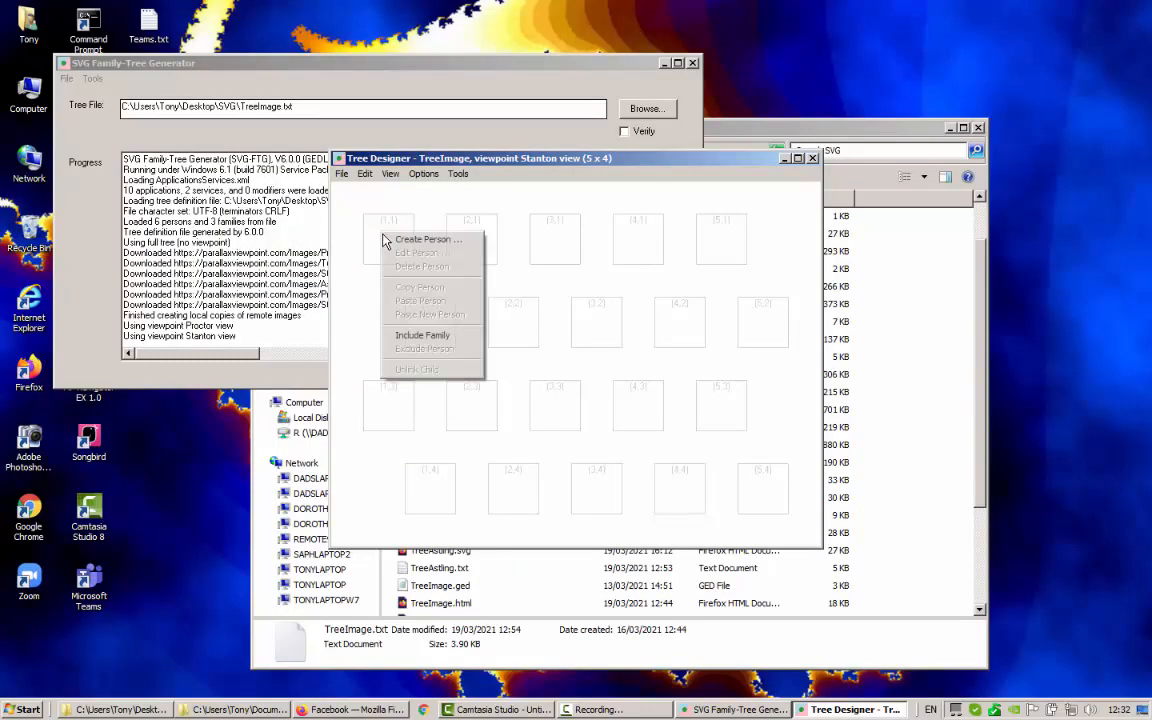
click(425, 336)
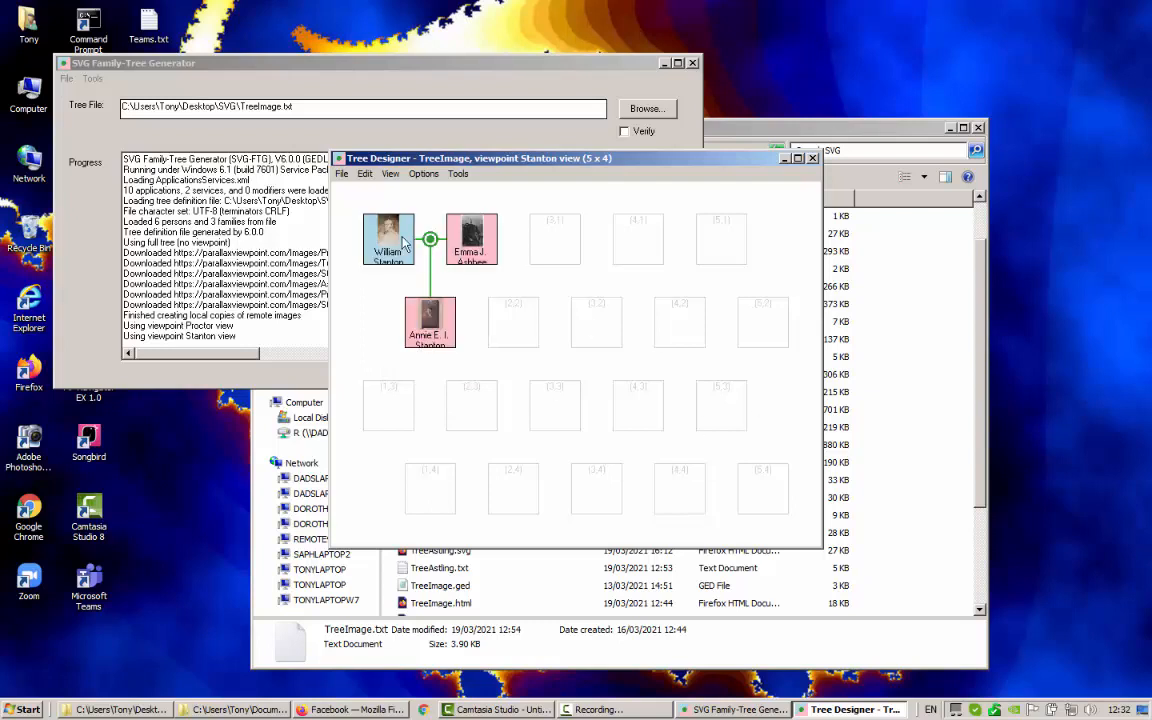
Switch the designer back to the (Full Tree) viewpoint
click(341, 175)
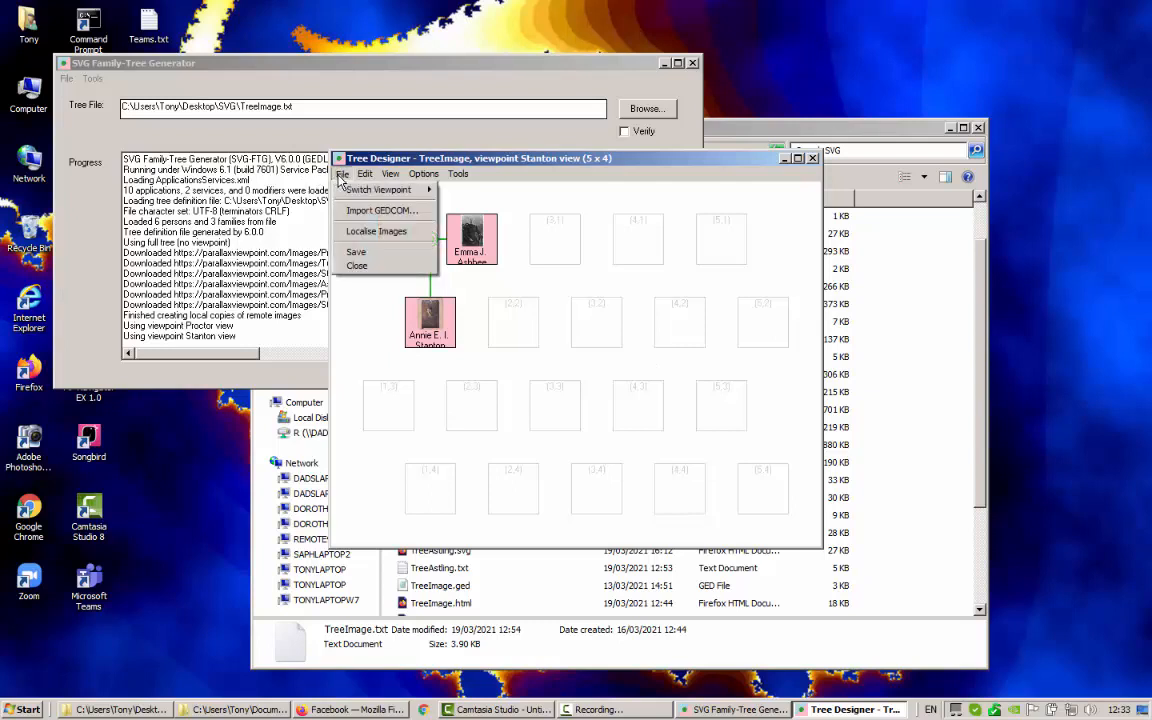
mouse_move(405, 190)
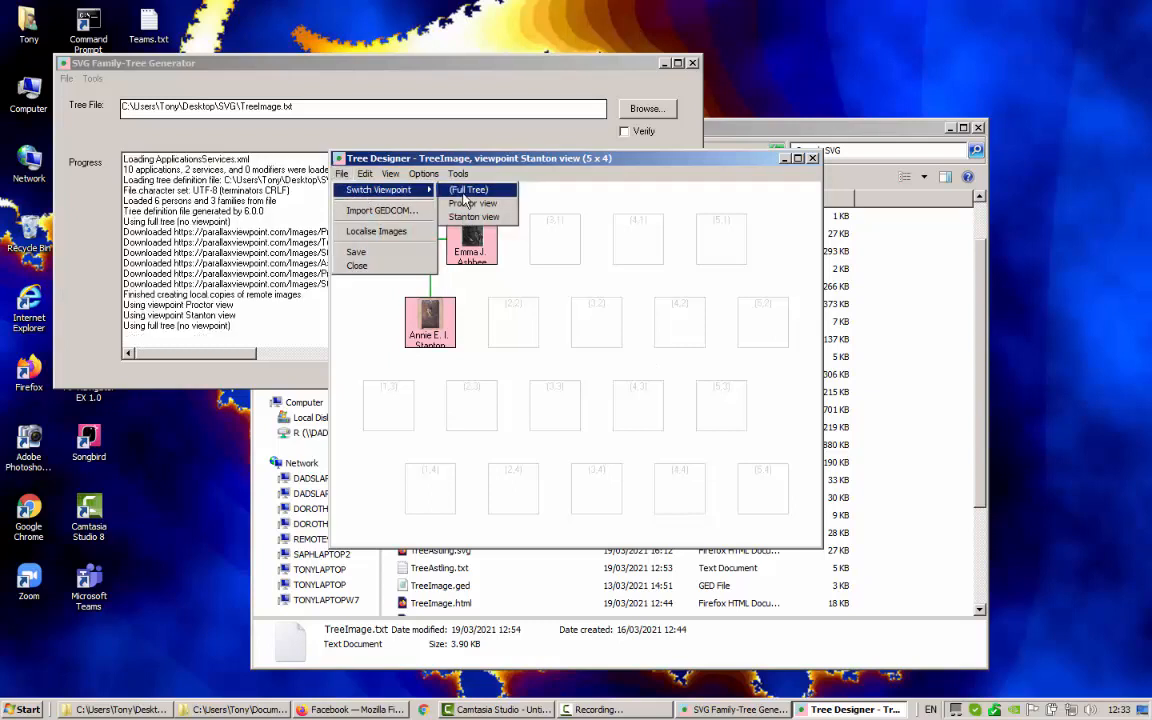
click(466, 191)
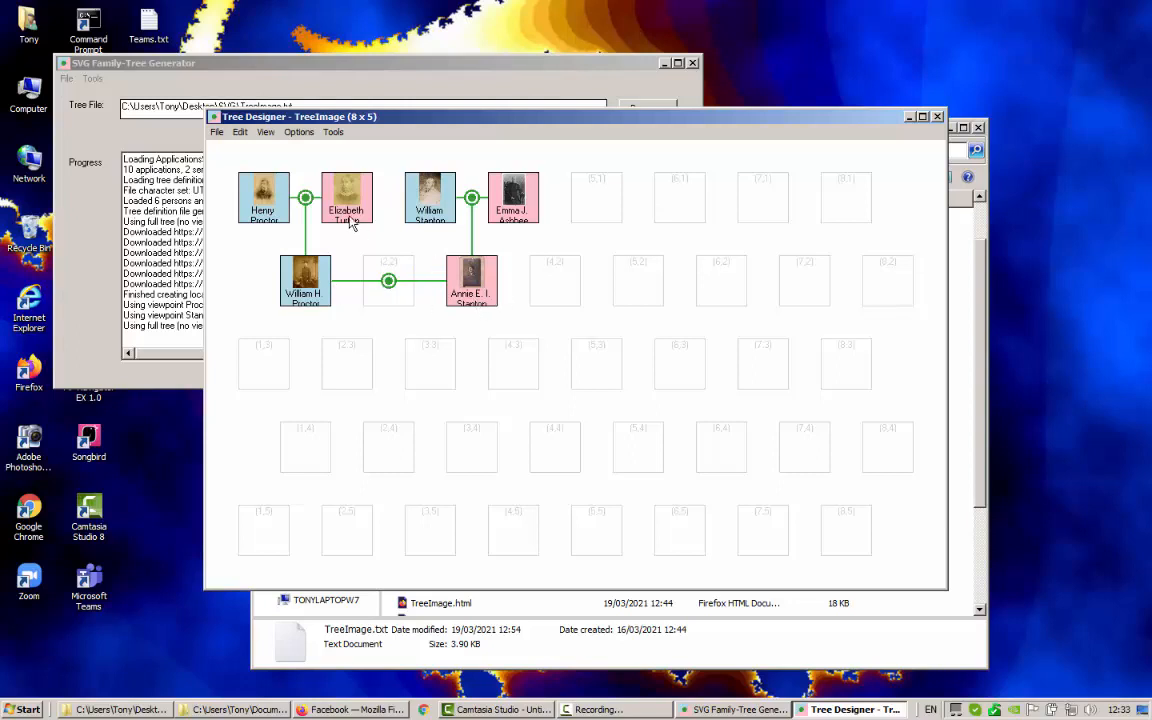
click(333, 133)
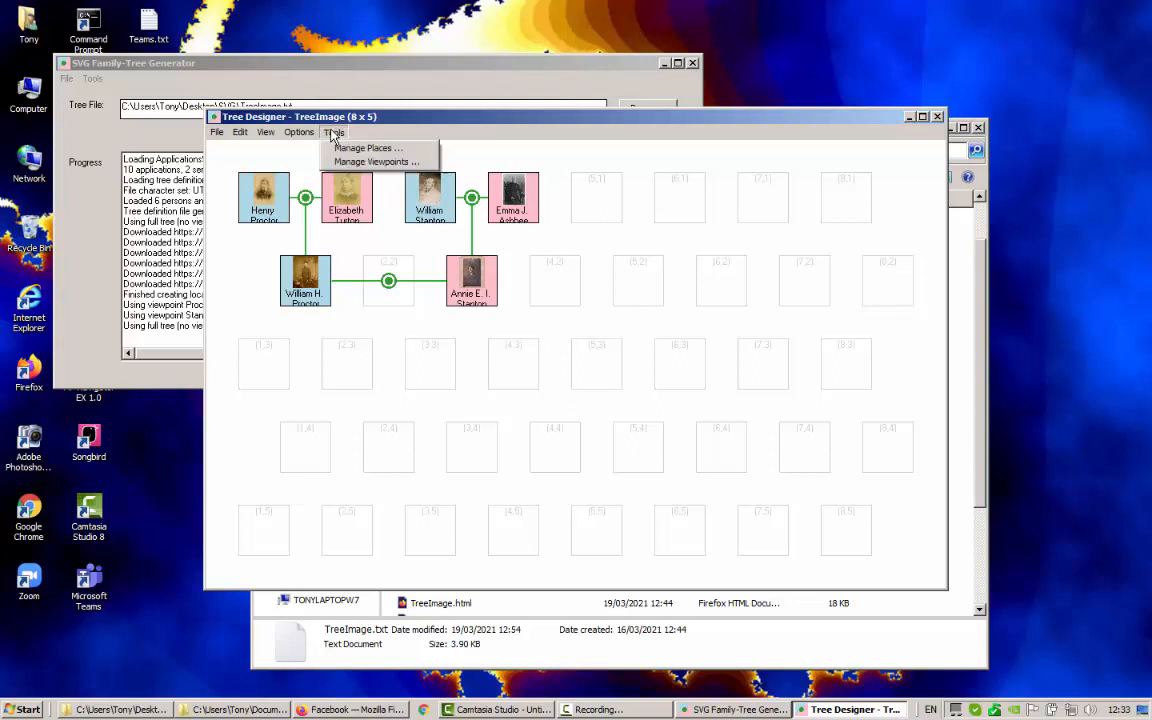
click(368, 163)
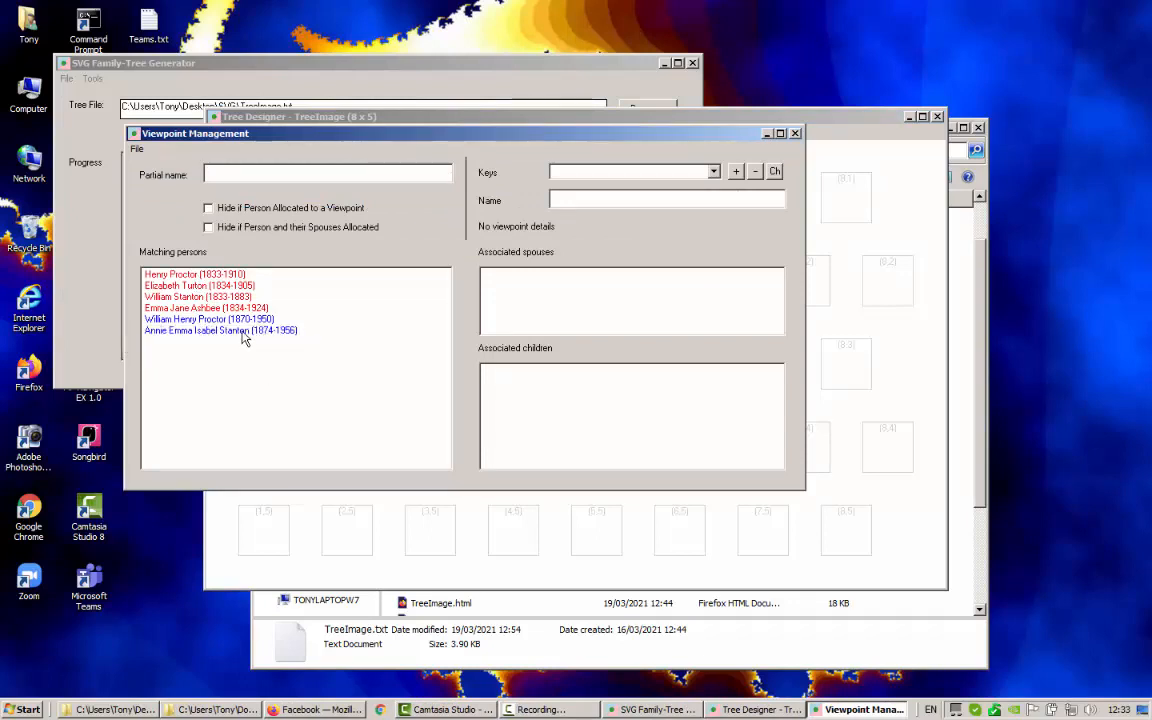
click(228, 320)
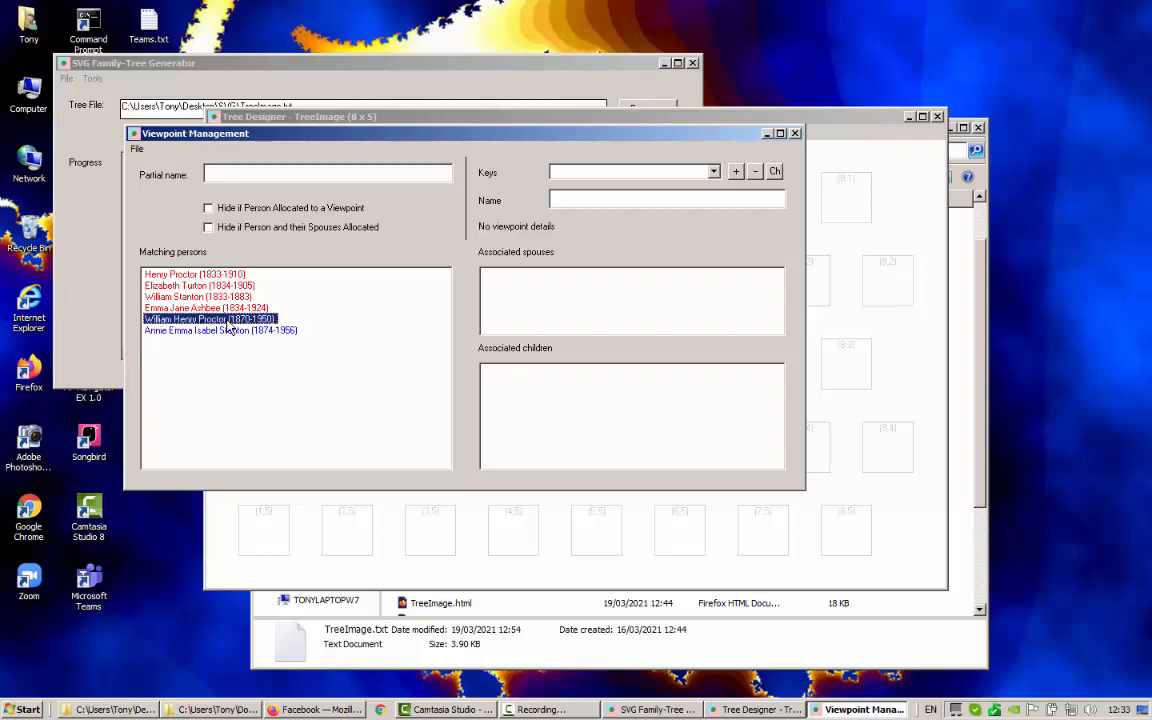
right_click(553, 281)
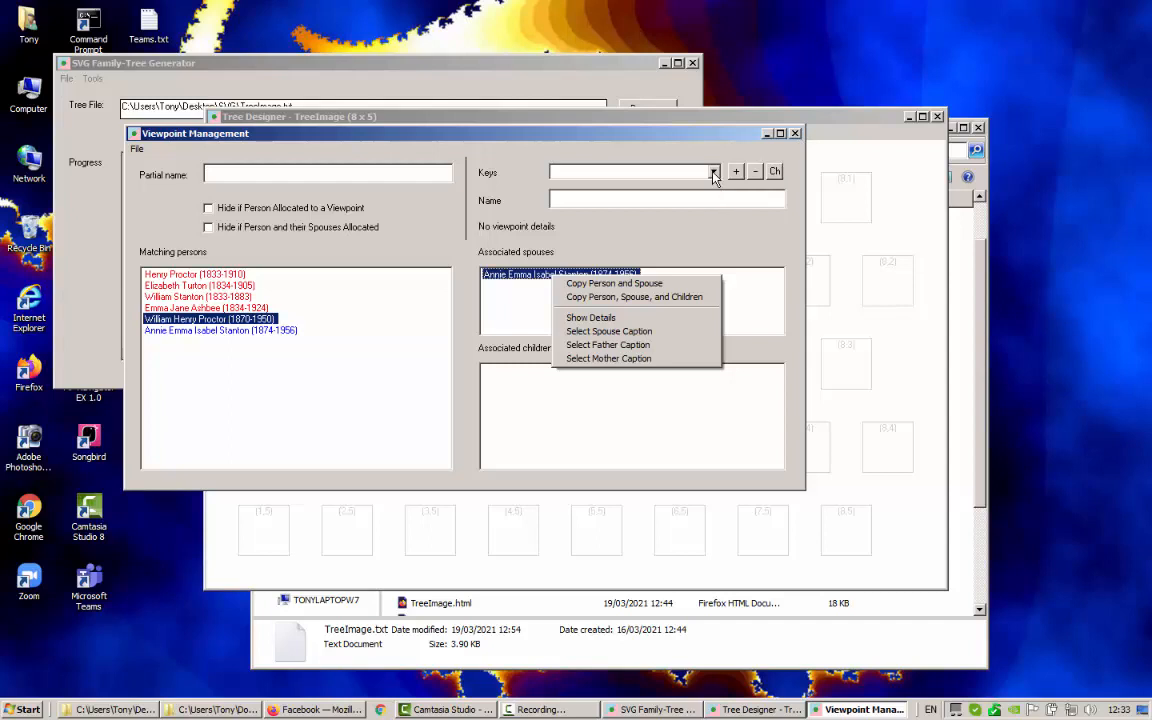
Add viewpoint key Proctor-Stanton named 'Proctor-Stanton view', then close viewpoint management
click(645, 171)
click(563, 173)
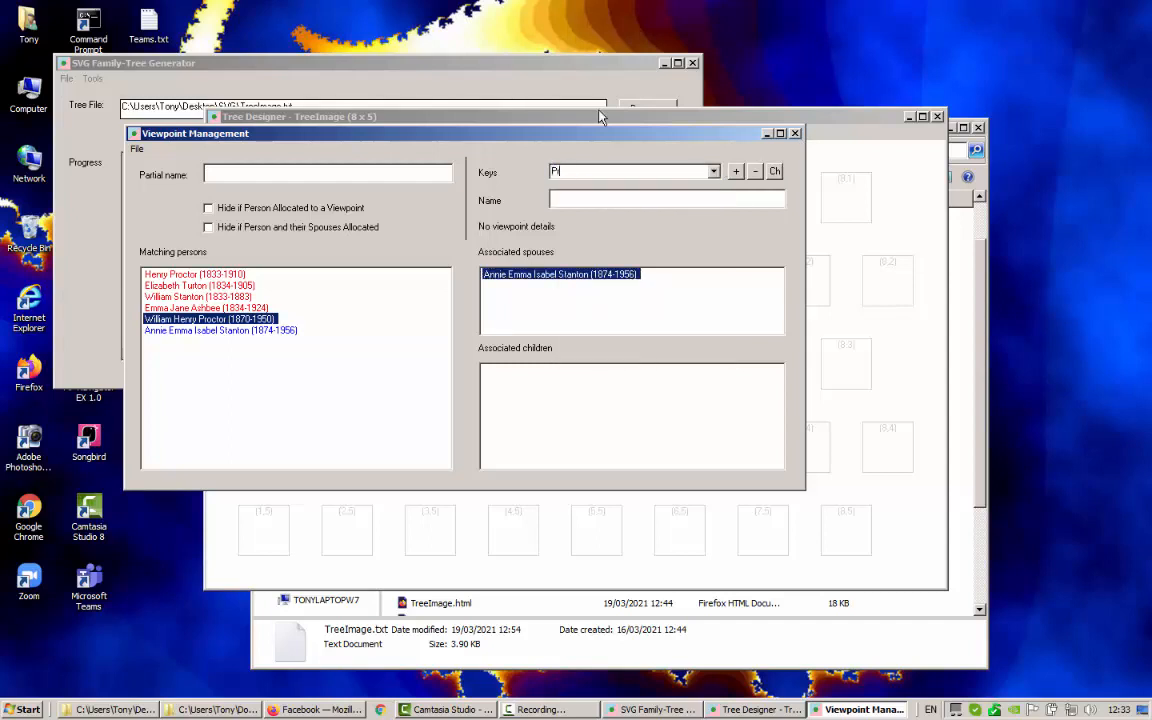
text(-Stanton)
key(Tab)
click(589, 198)
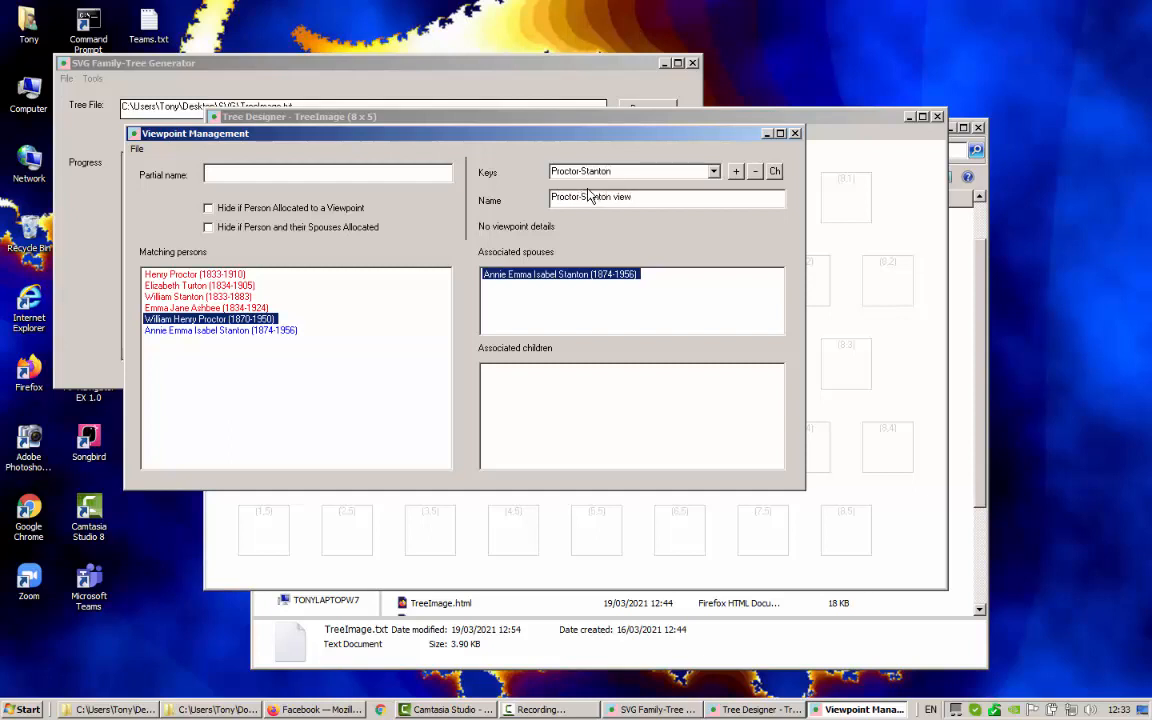
click(735, 172)
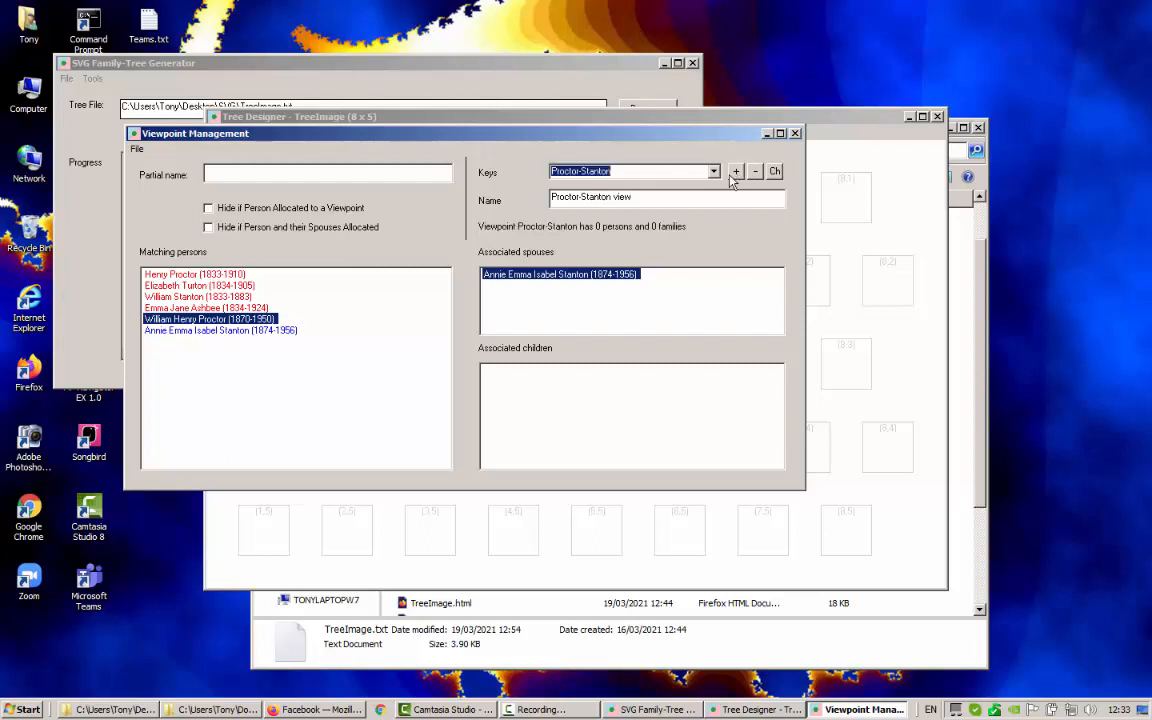
click(795, 134)
Switch the Tree Designer to the Proctor-Stanton viewpoint
click(215, 132)
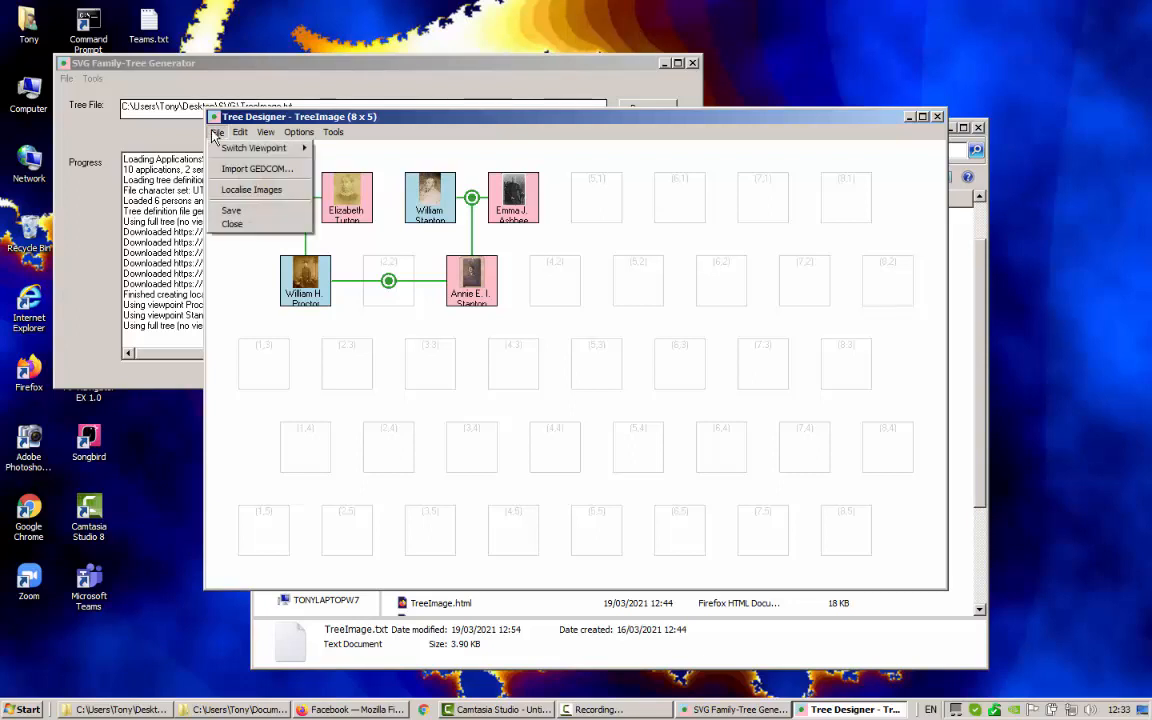
mouse_move(262, 148)
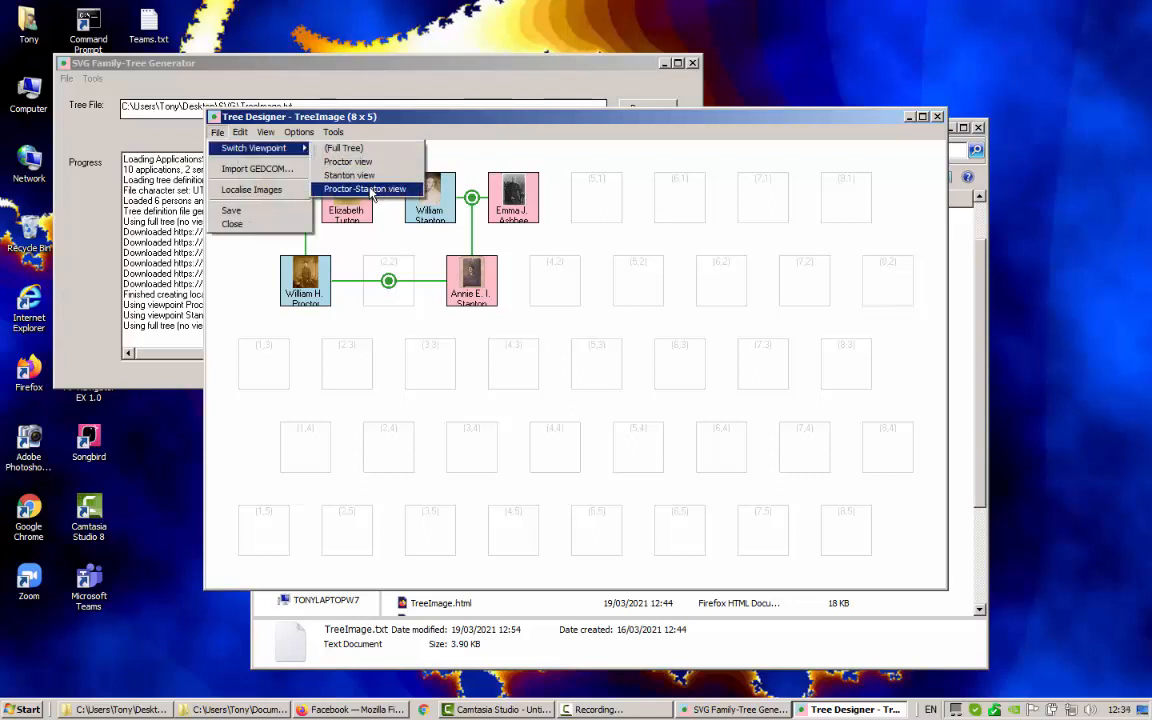
click(370, 190)
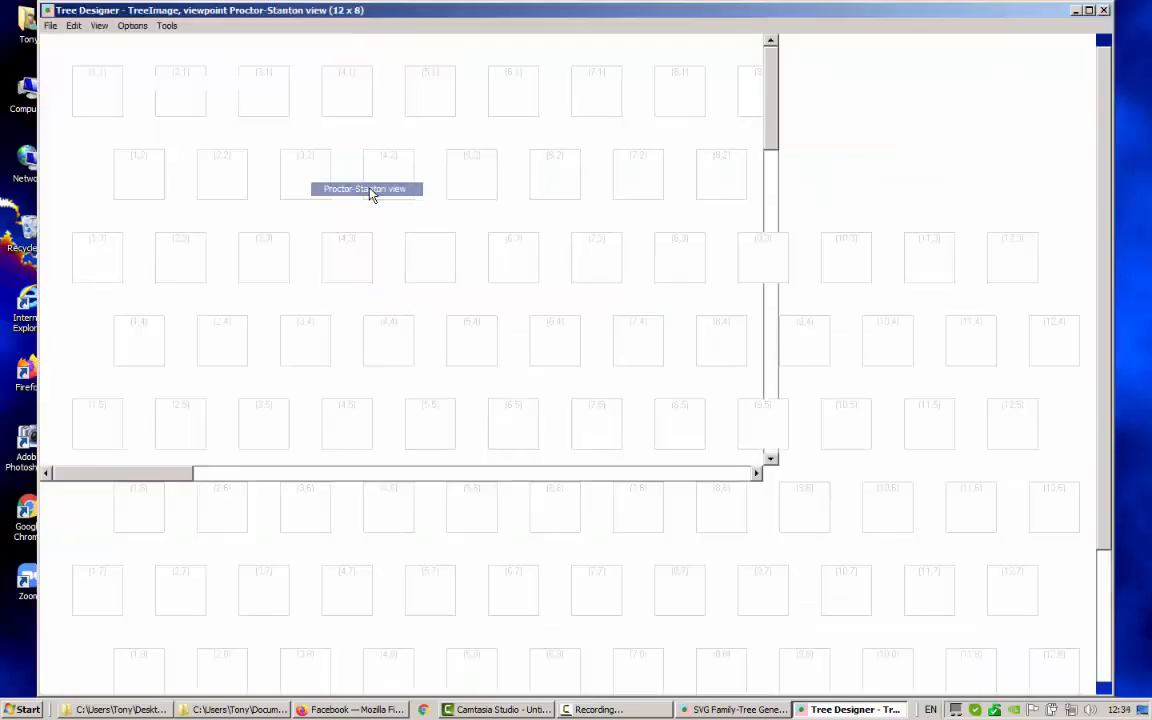
Set the grid to 5 columns by 4 rows, then duplicate the full tree into this viewpoint
click(136, 27)
click(155, 92)
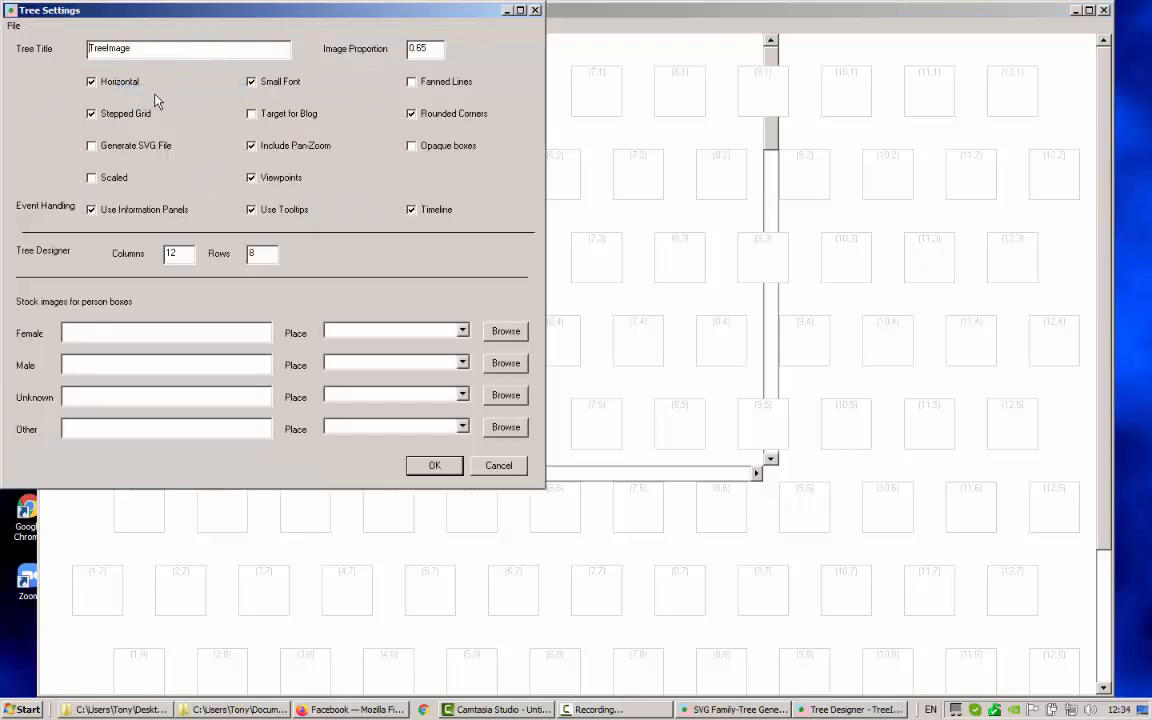
double_click(169, 253)
text(5)
key(Tab)
text(4)
click(434, 465)
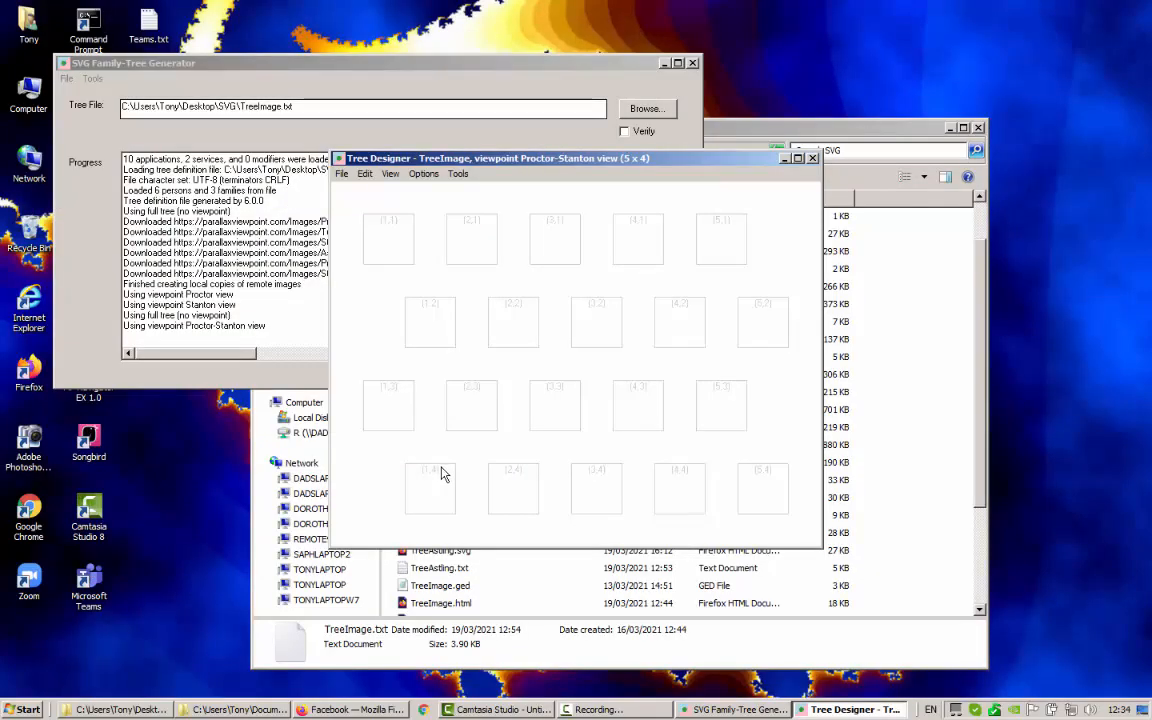
click(366, 174)
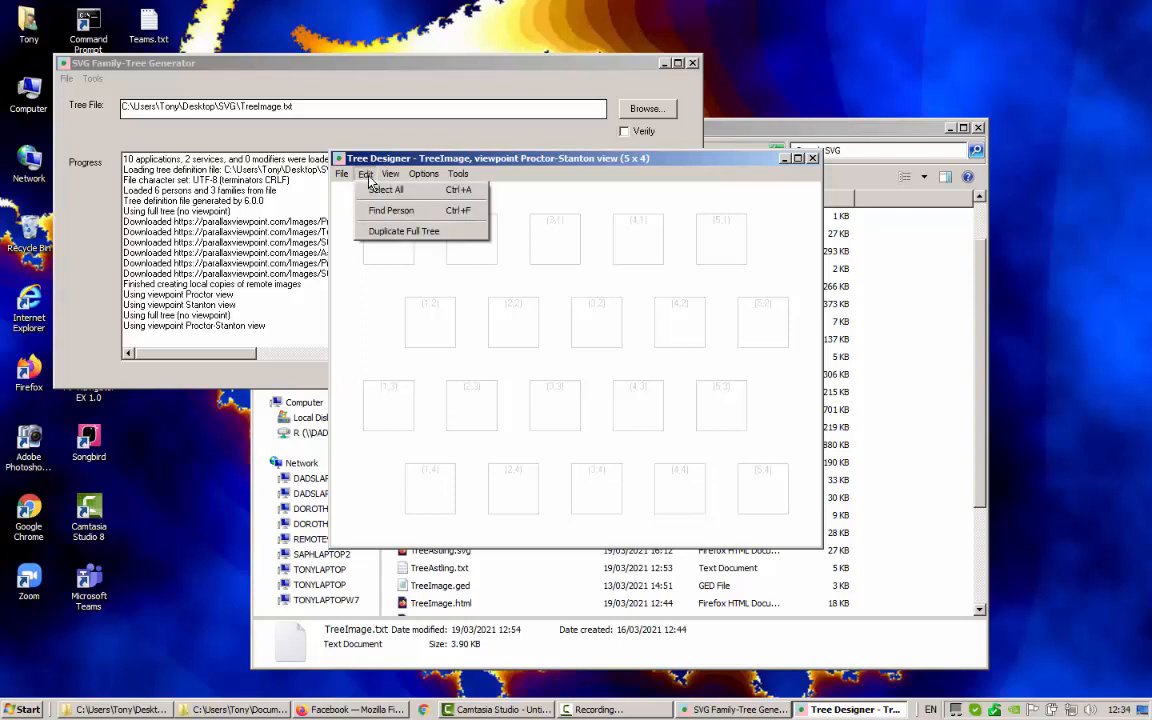
click(398, 233)
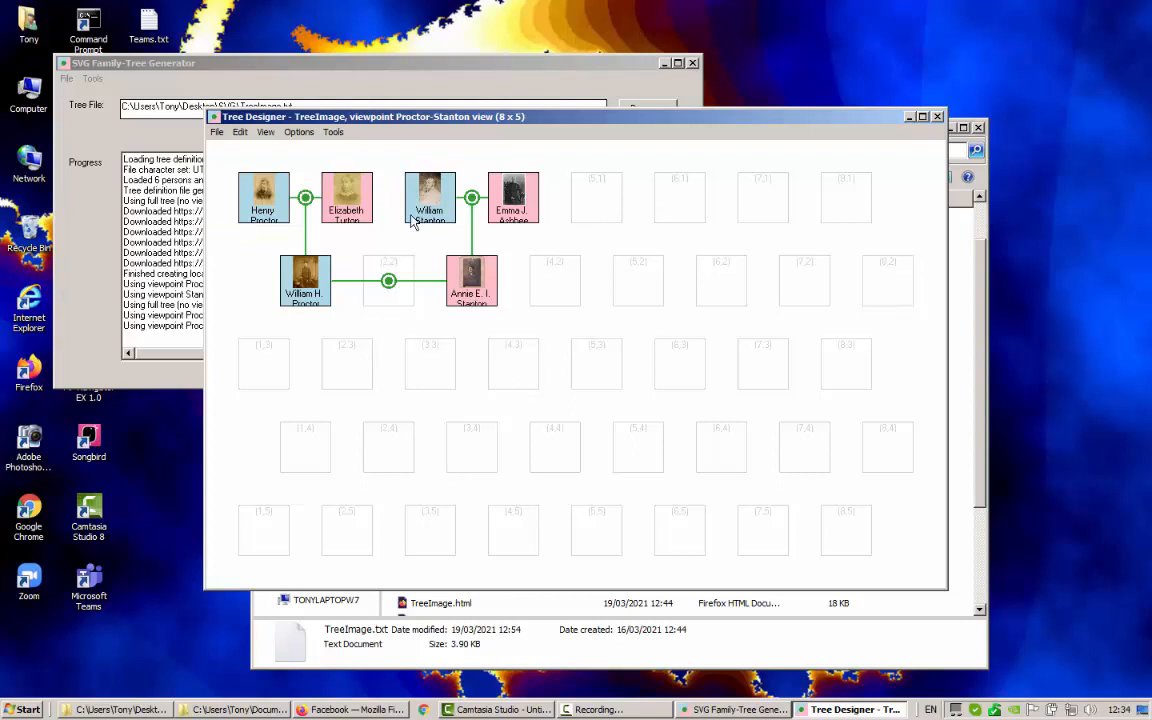
Exclude the top-left and top-right parent couples' families from the view
right_click(314, 197)
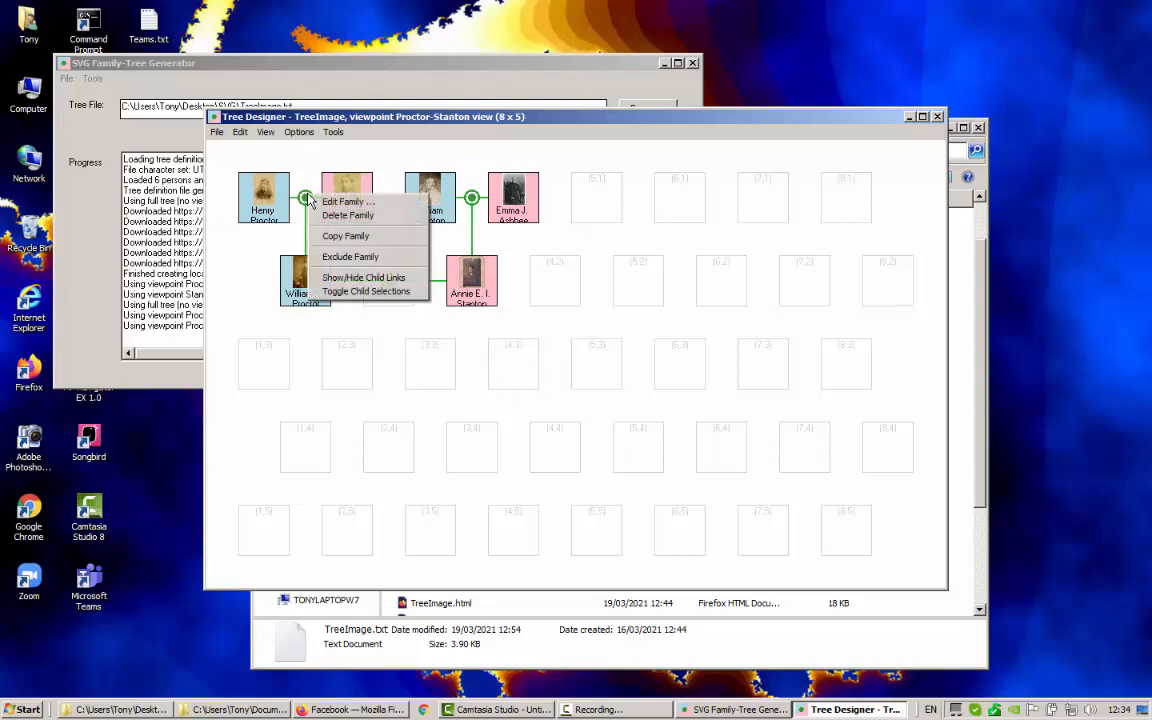
click(354, 261)
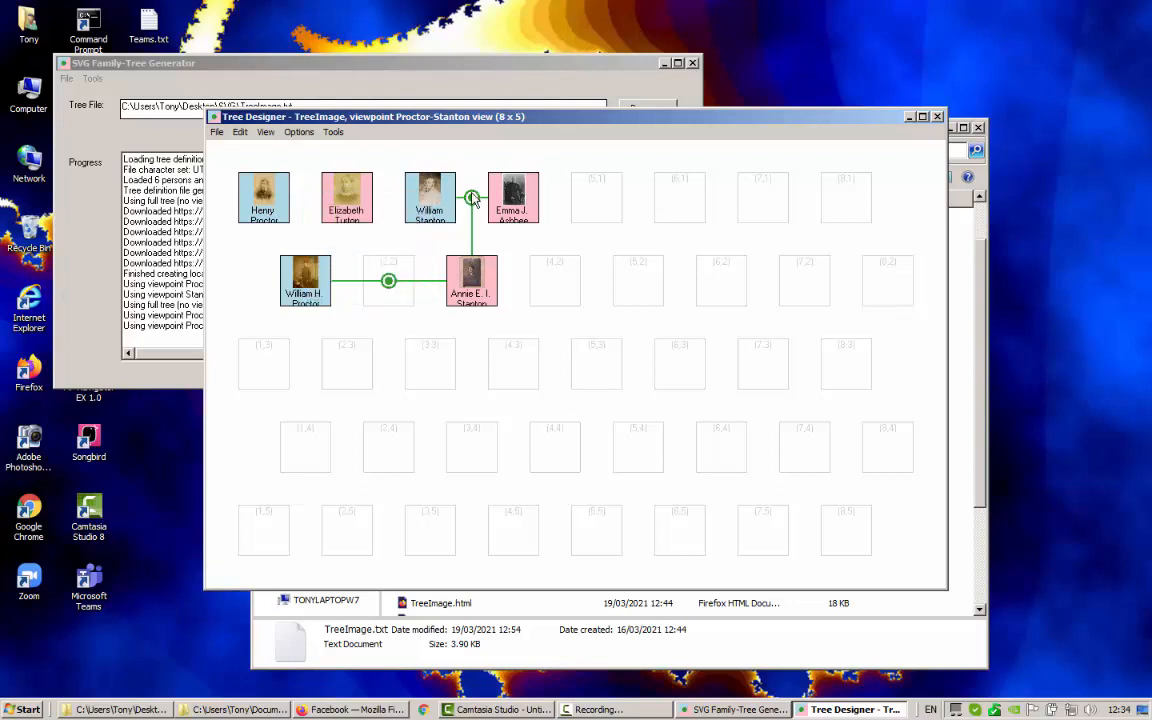
right_click(472, 198)
click(510, 256)
Select the four top-row people and exclude them from this view
click(265, 196)
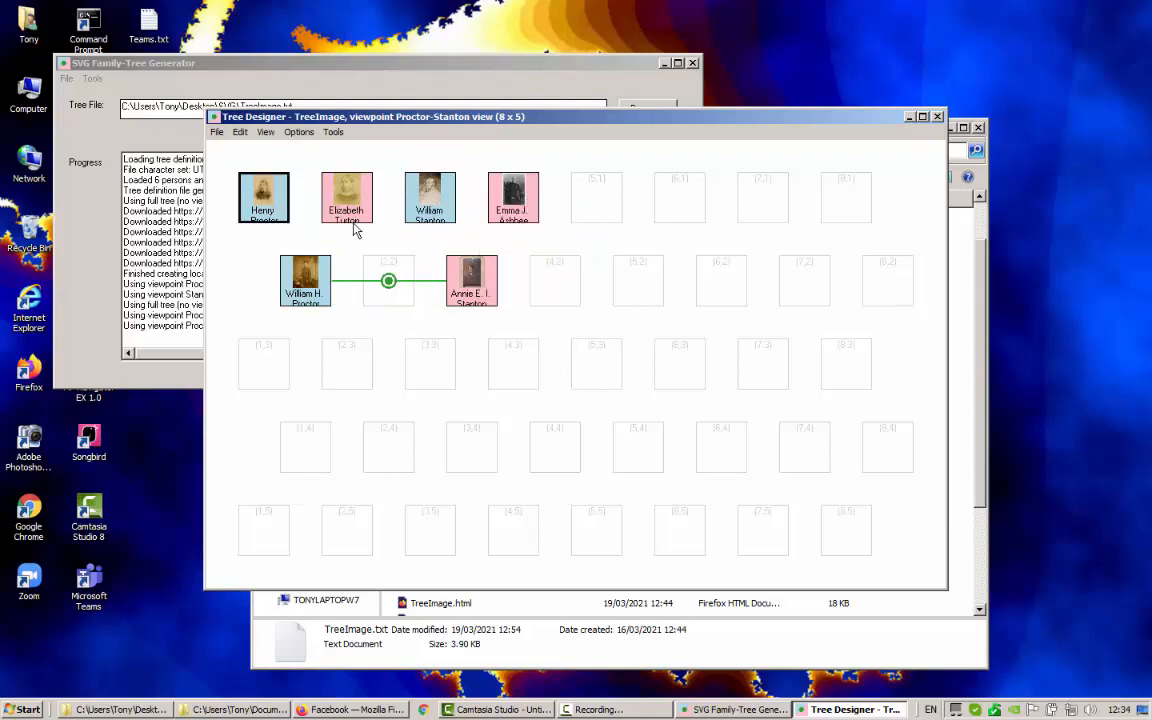
ctrl+click(322, 207)
ctrl+click(408, 200)
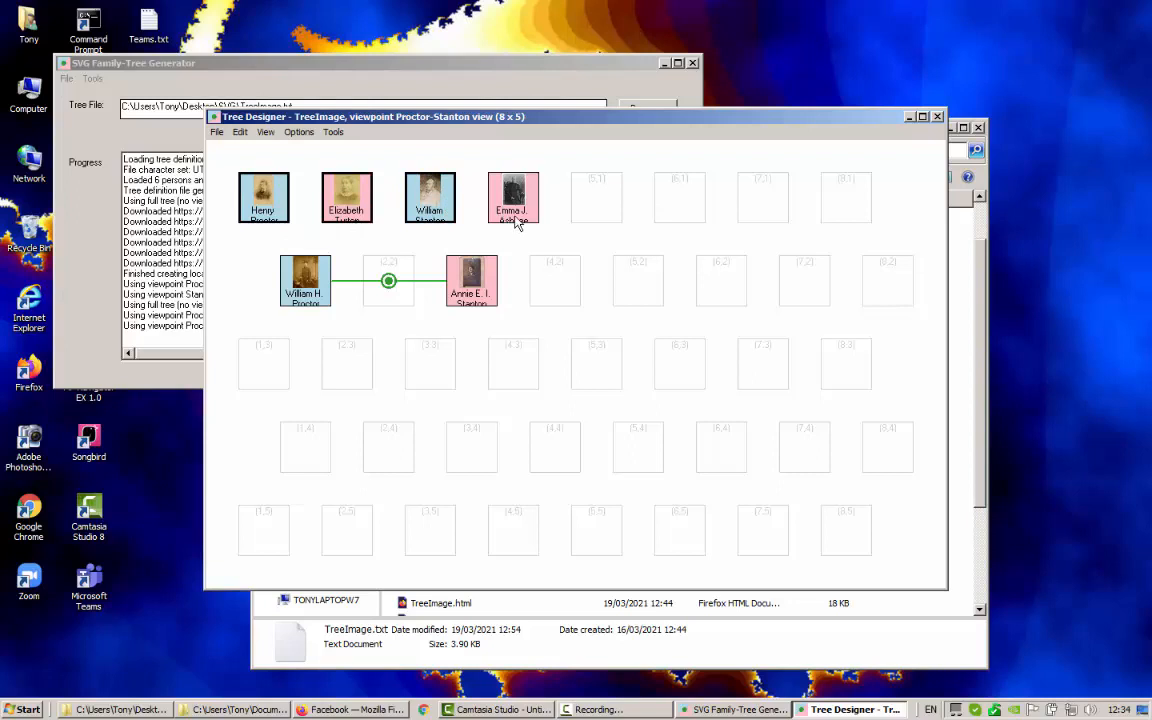
ctrl+click(522, 212)
right_click(527, 213)
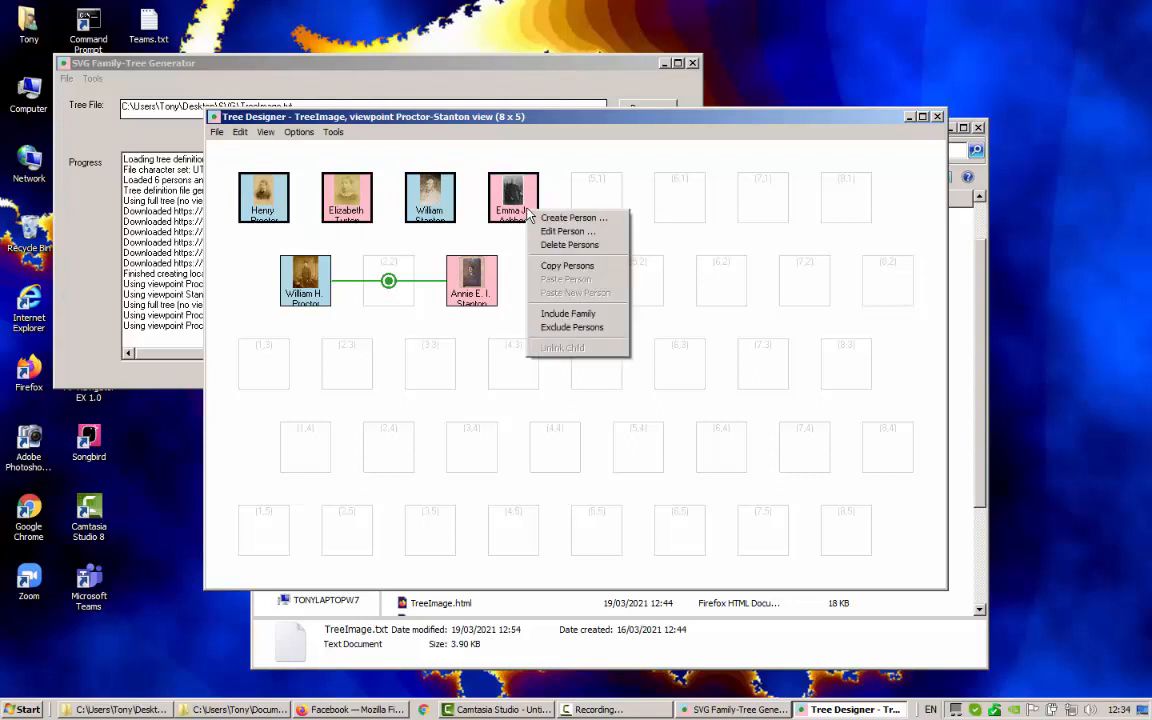
click(579, 328)
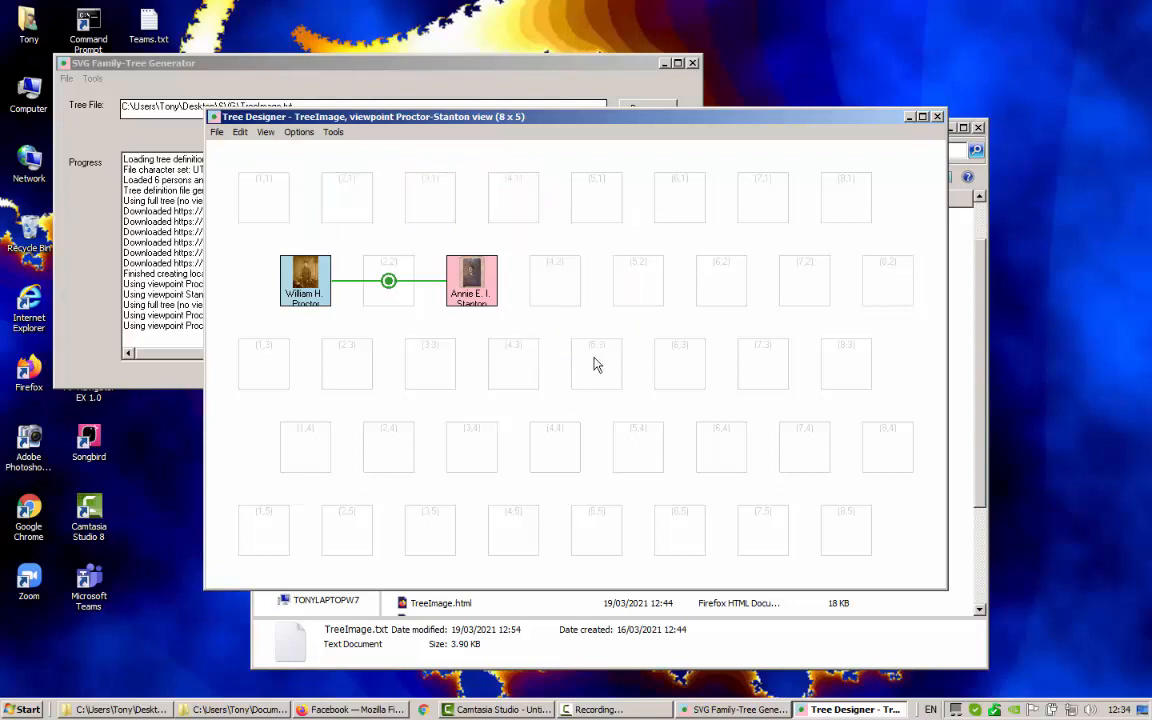
View the Proctor, Stanton and Proctor-Stanton viewpoints in turn, then return to the Full Tree
click(217, 133)
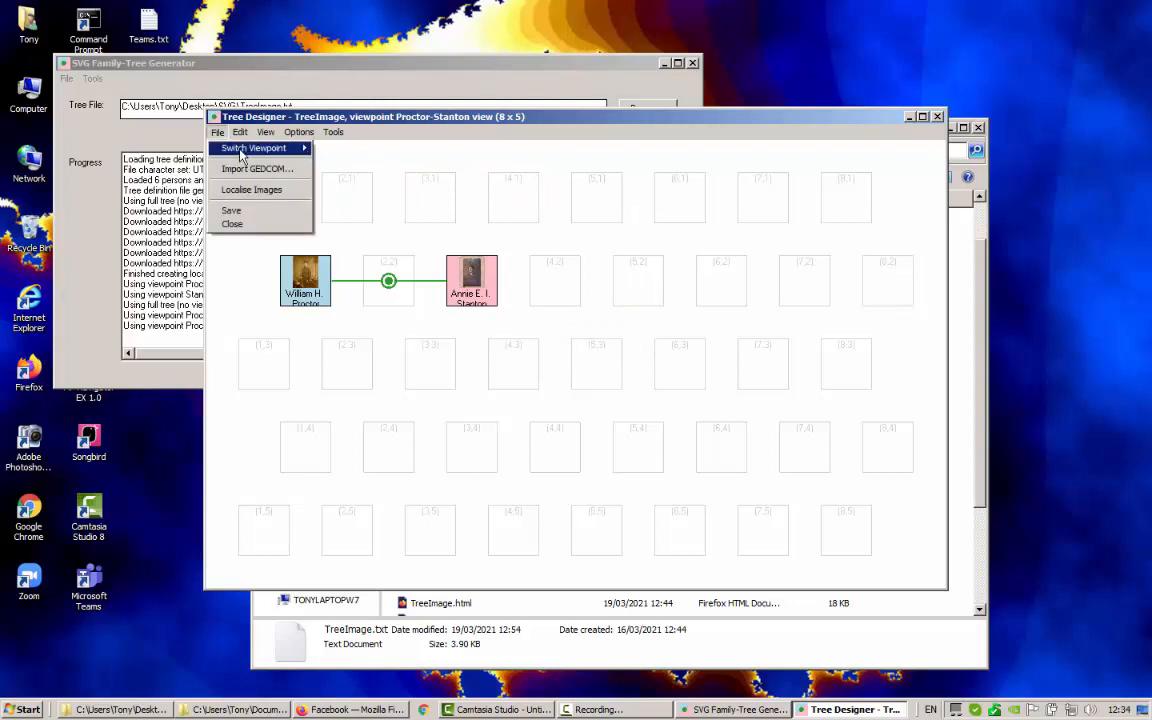
mouse_move(275, 147)
click(358, 165)
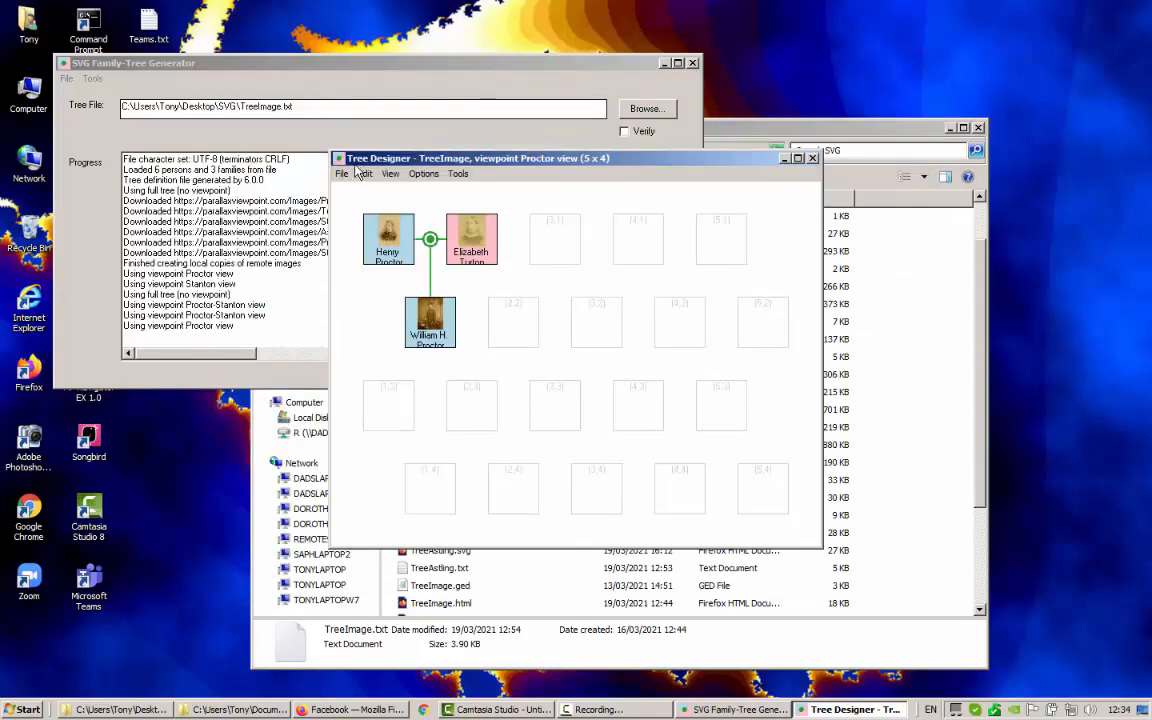
click(342, 174)
mouse_move(350, 192)
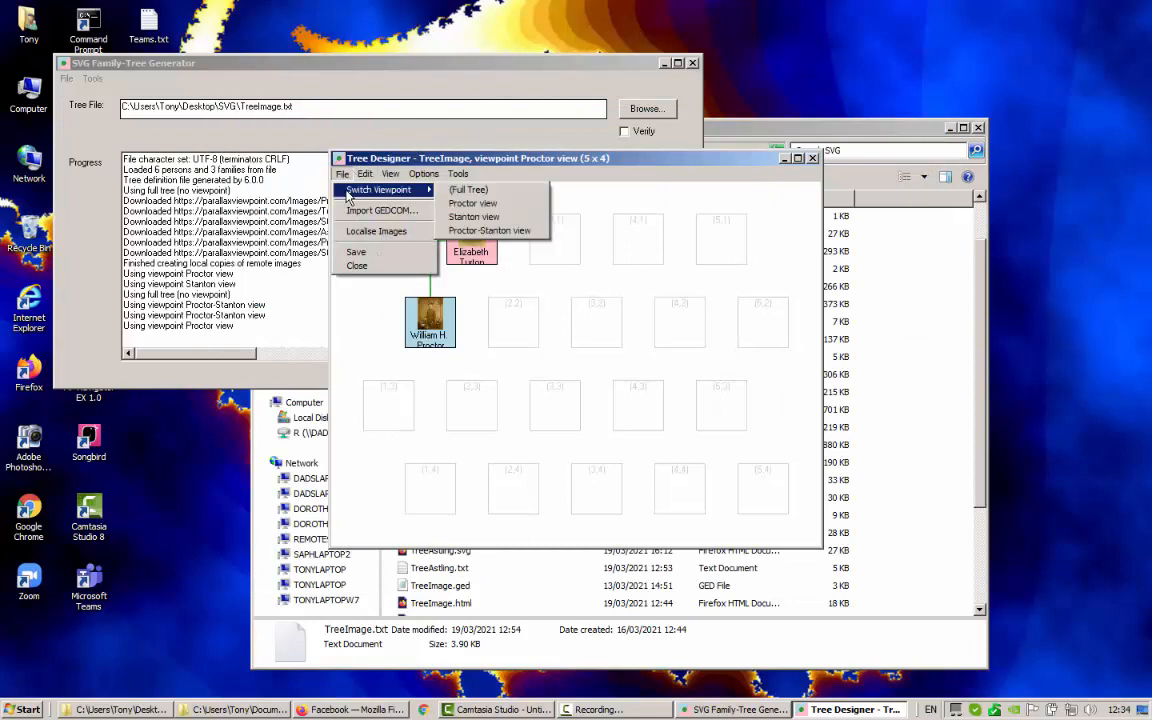
click(468, 216)
click(342, 174)
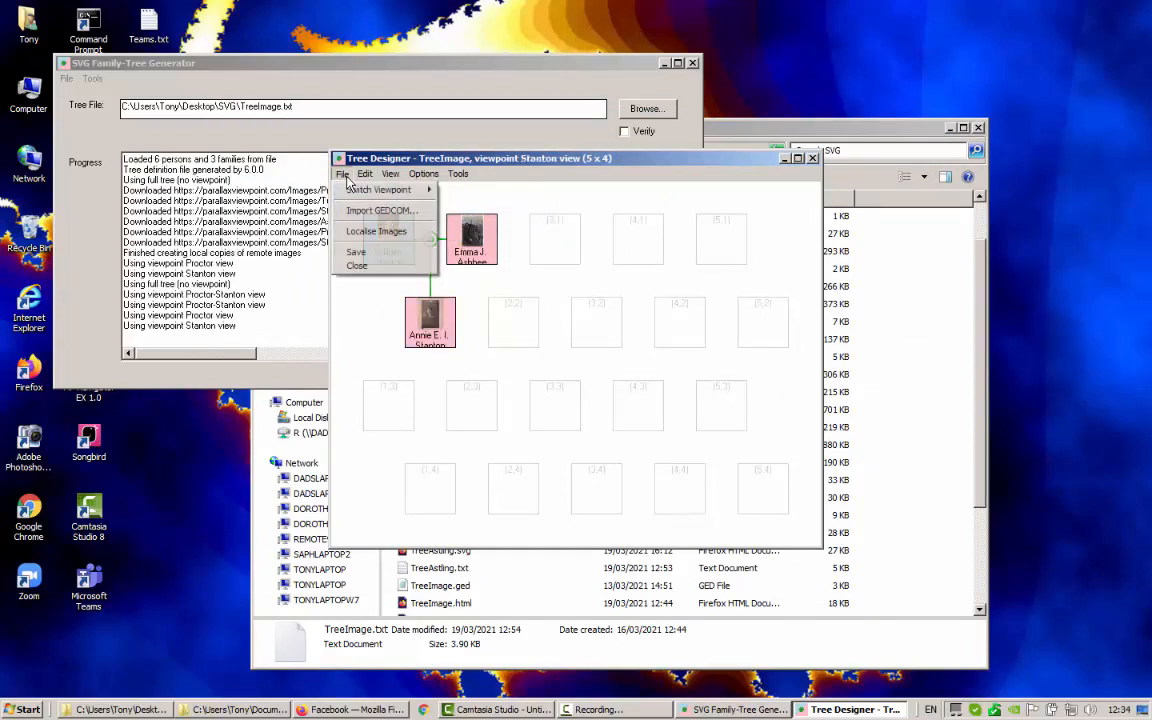
mouse_move(368, 198)
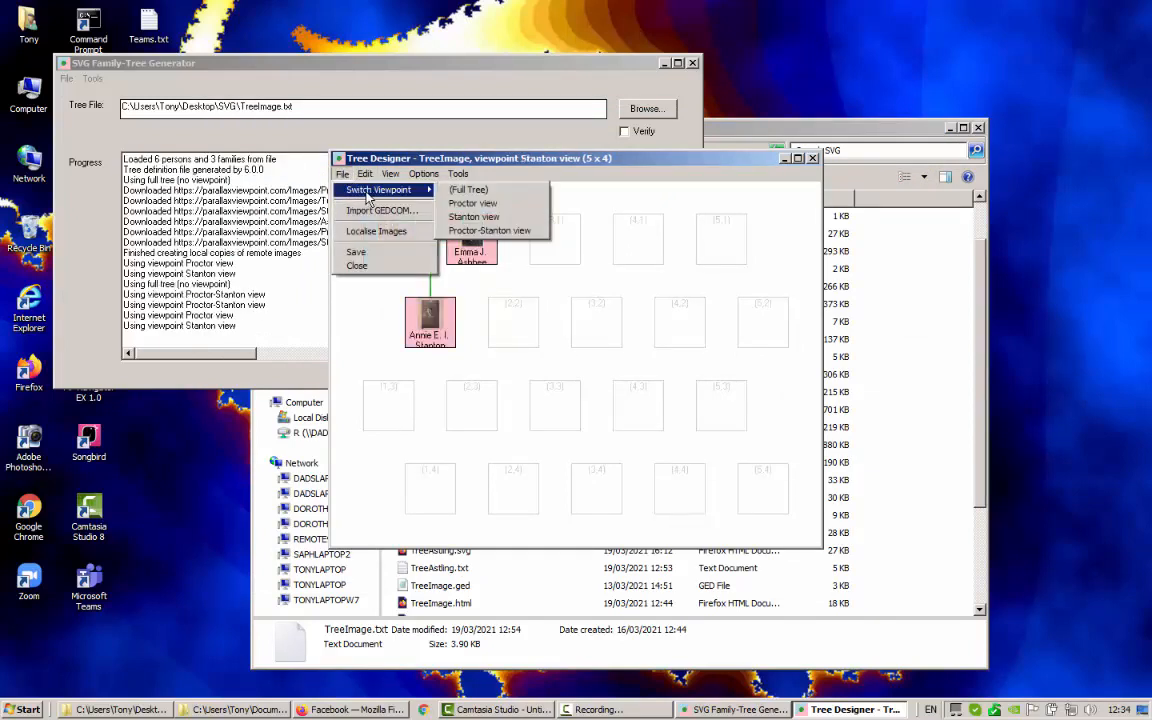
click(490, 231)
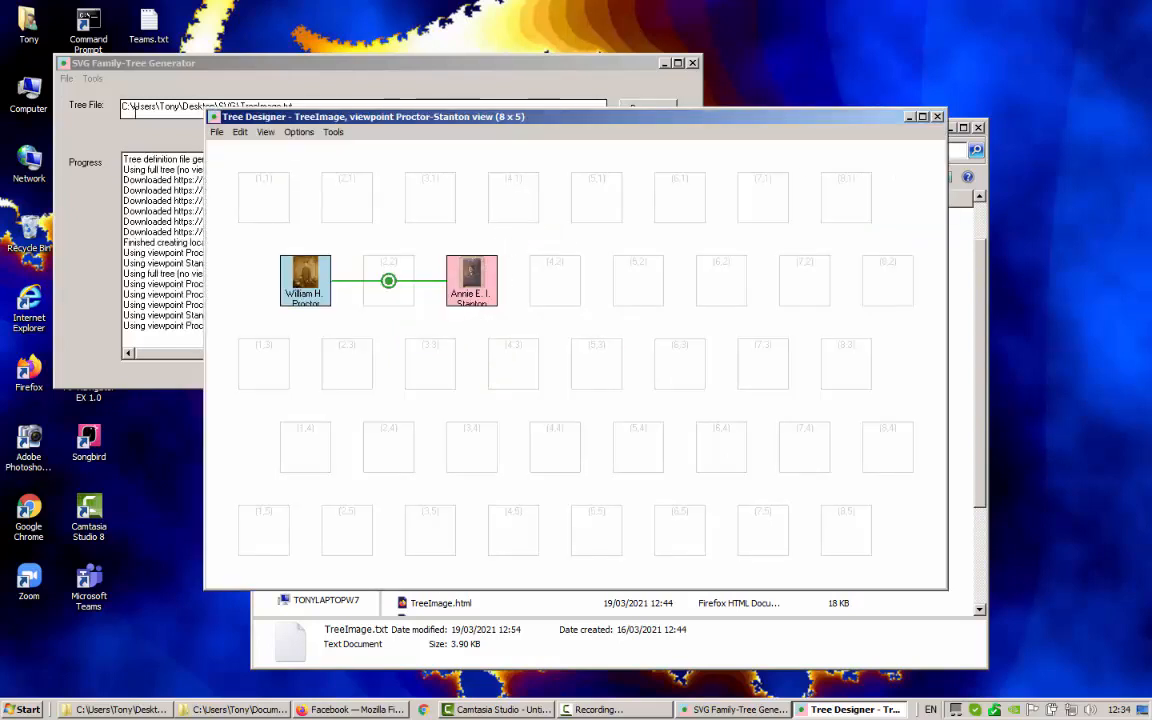
click(216, 132)
mouse_move(290, 148)
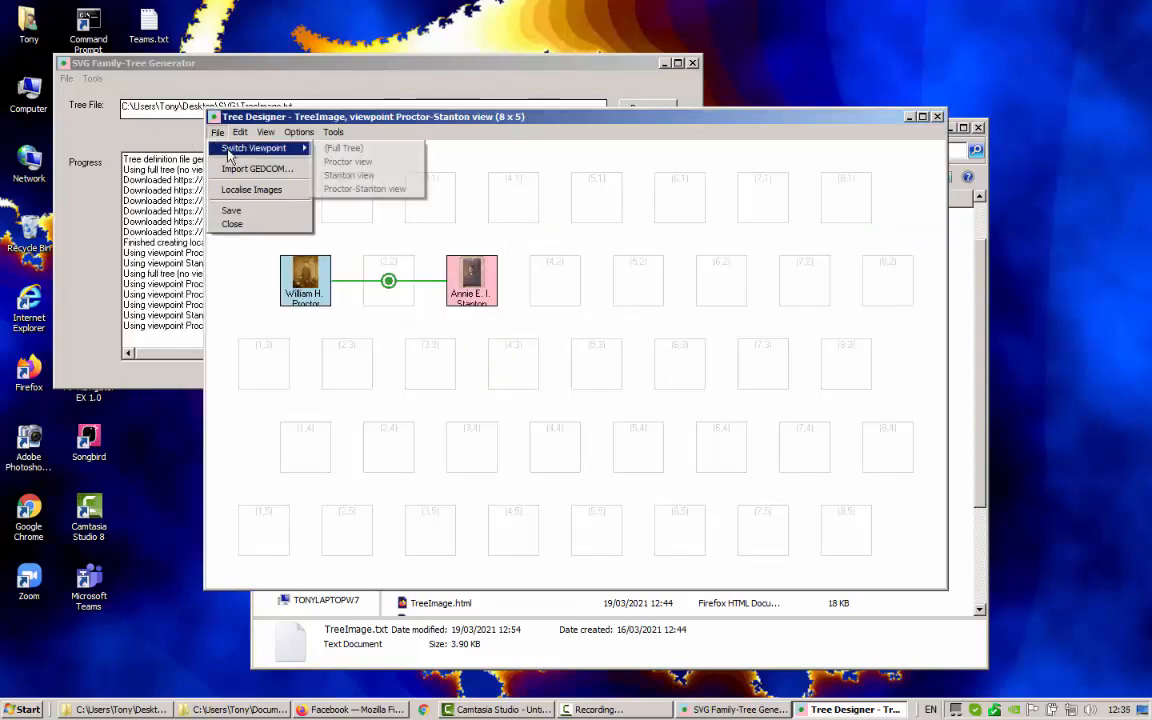
click(337, 149)
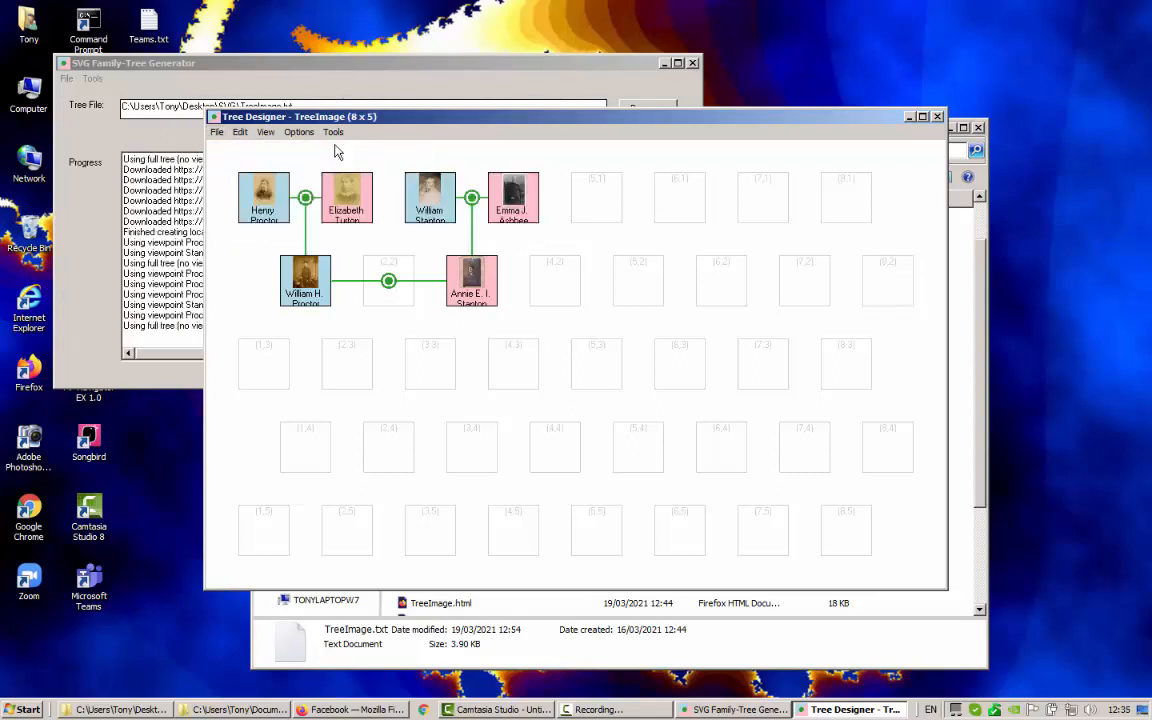
Toggle the hide-allocated-people option on and off in viewpoint management, then close it
click(333, 132)
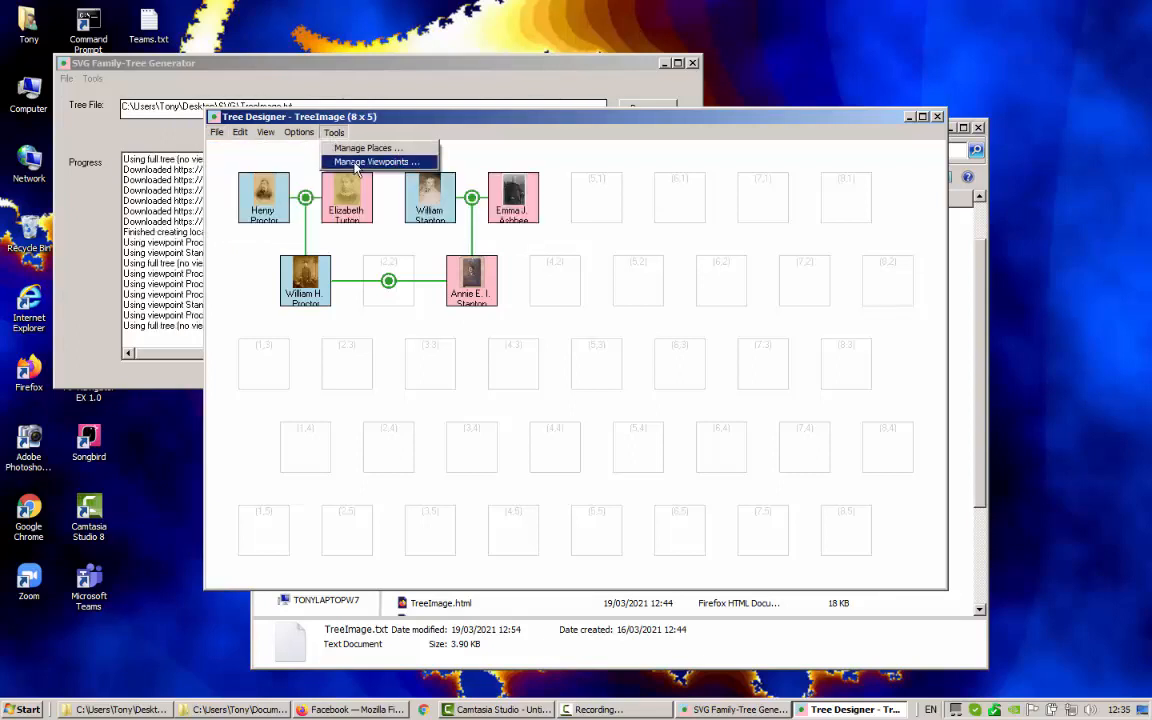
click(355, 163)
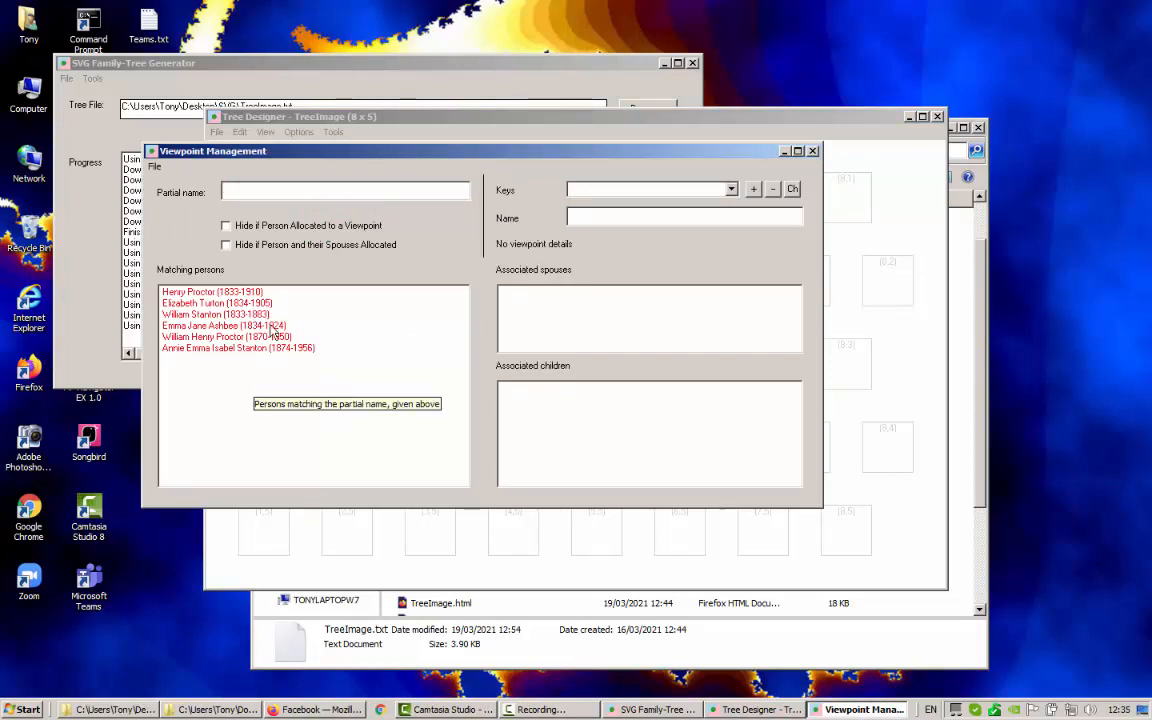
click(227, 245)
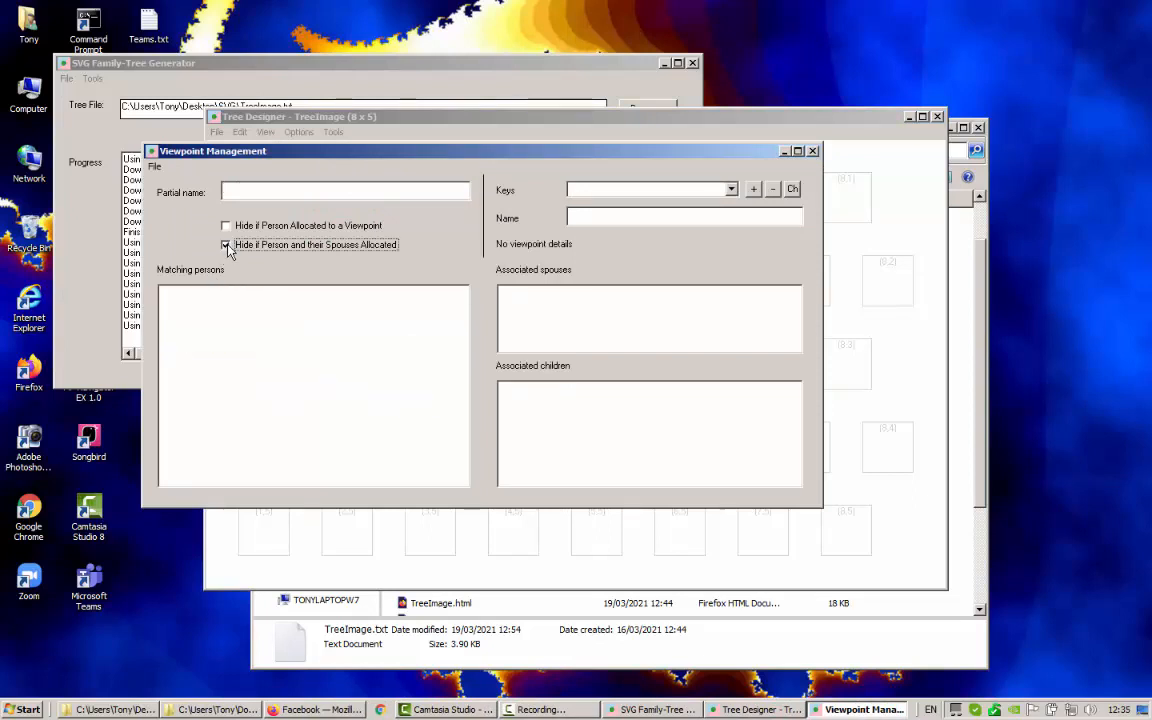
click(226, 245)
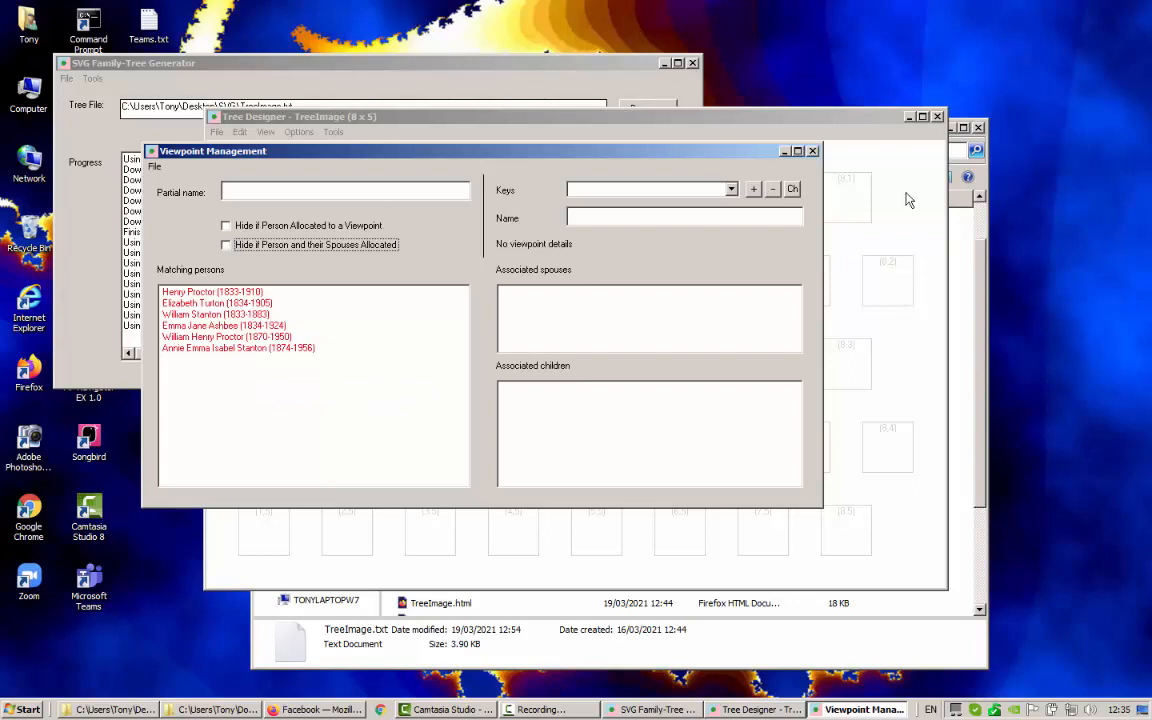
click(812, 152)
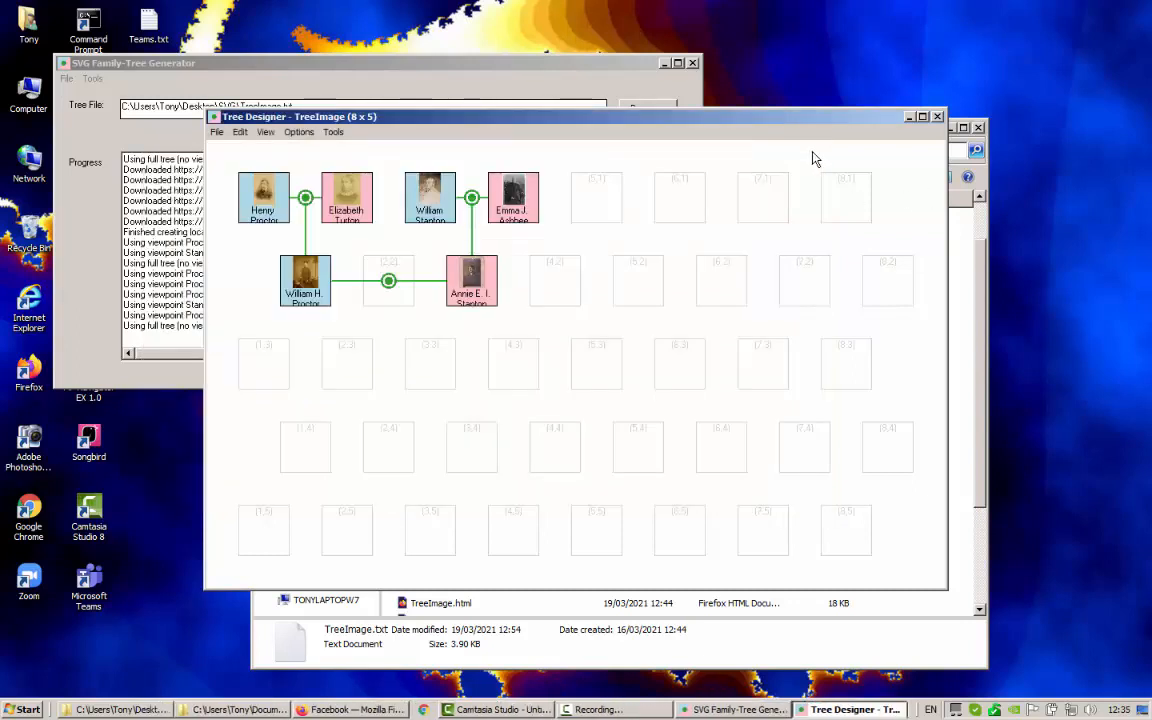
Close the Tree Designer, process the tree, and view TreeImage_Proctor.html in Firefox
click(938, 118)
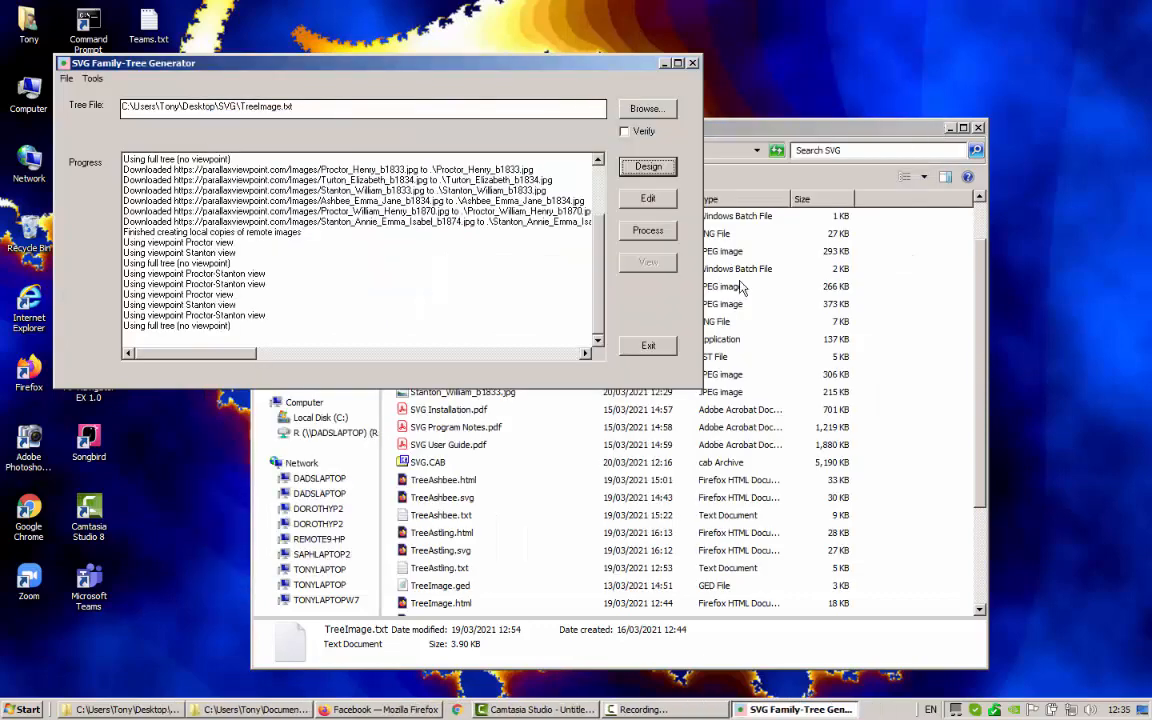
click(646, 232)
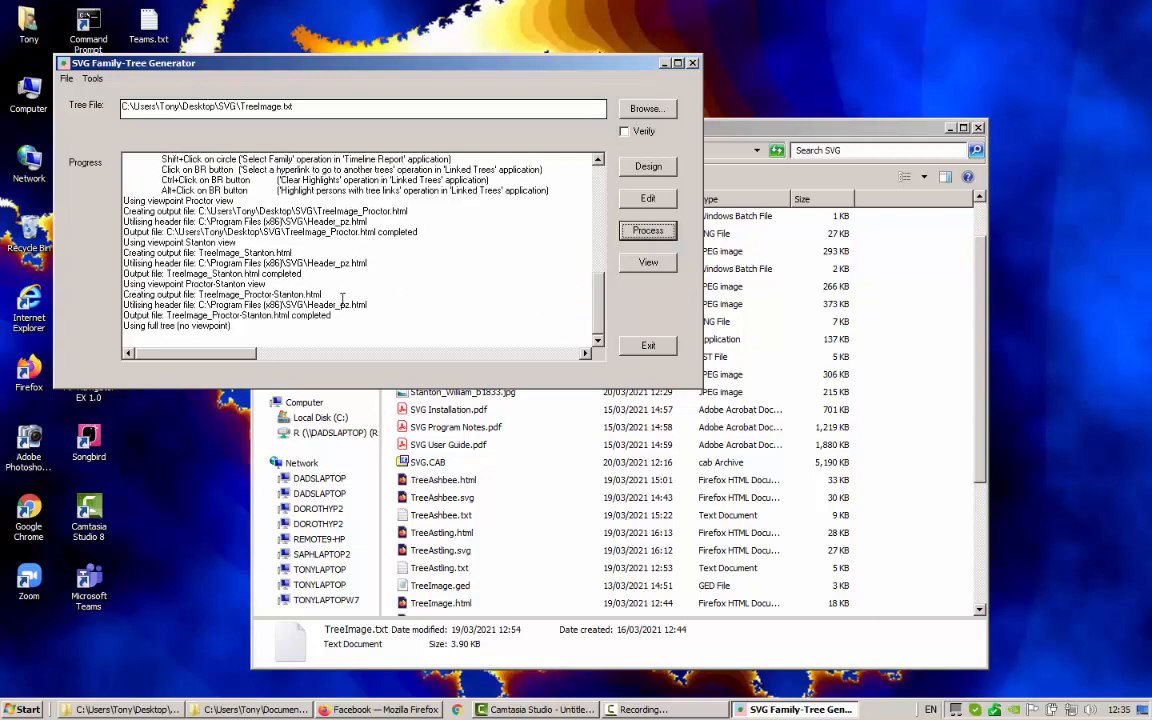
click(648, 264)
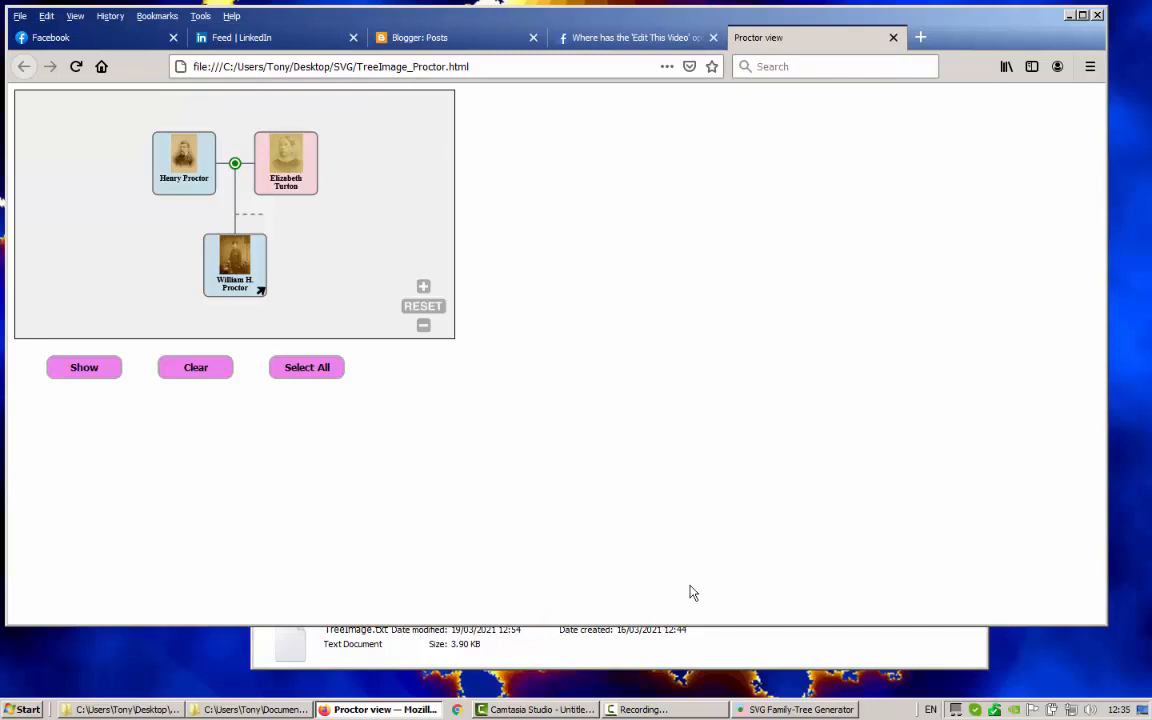
Follow links between the Proctor and Proctor-Stanton pages, then Annie's link to TreeImage_Stanton.html
click(261, 292)
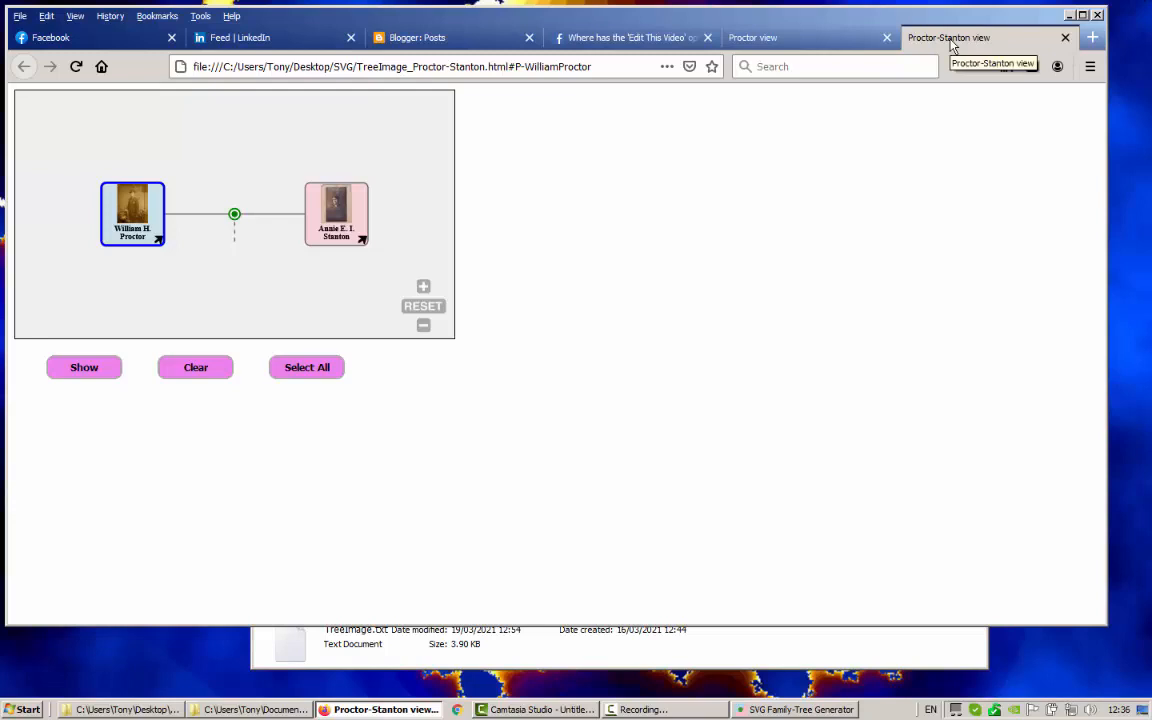
click(810, 42)
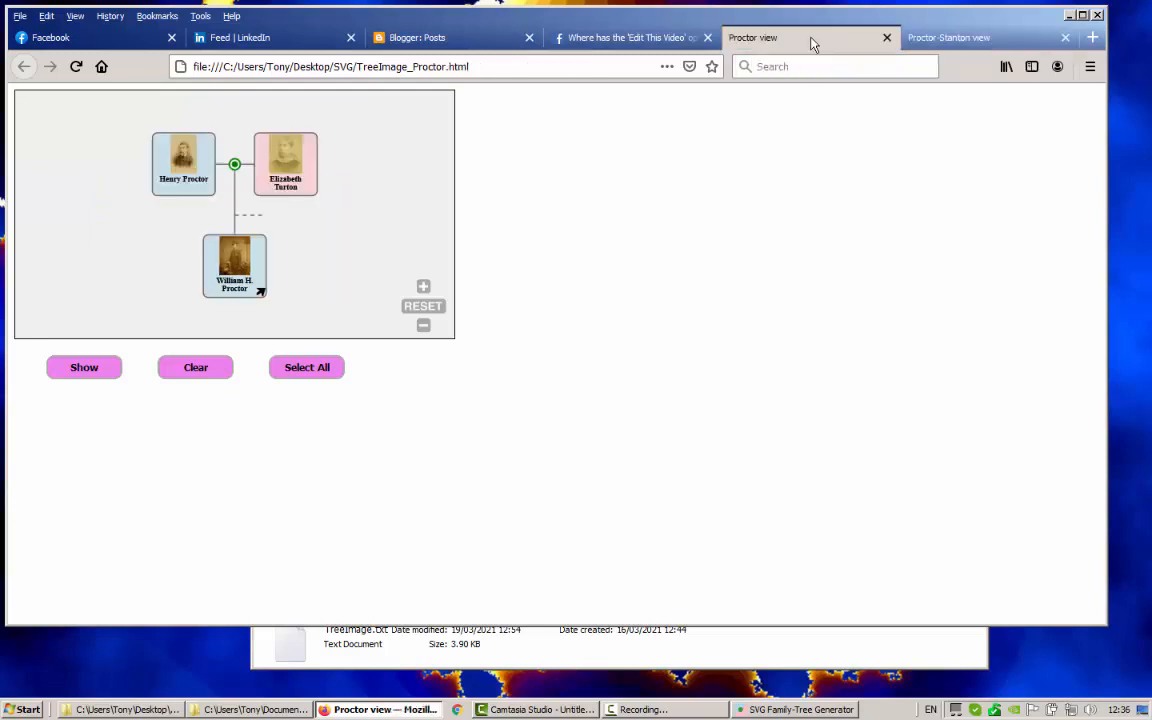
click(1013, 43)
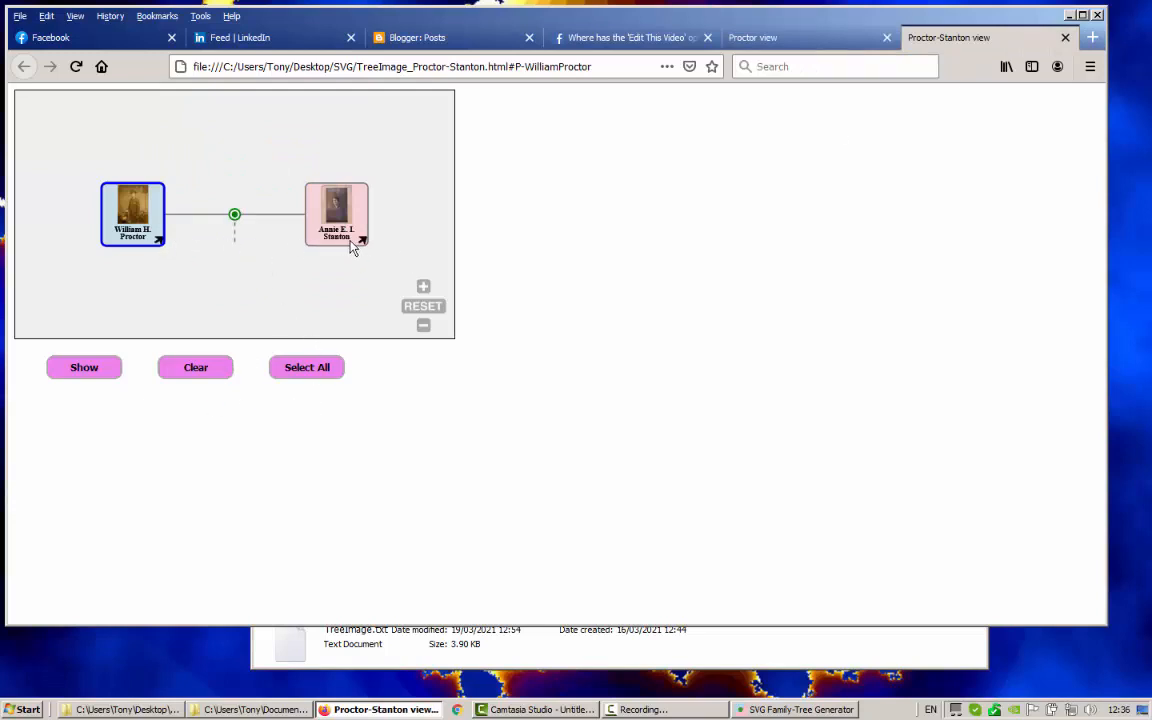
click(159, 245)
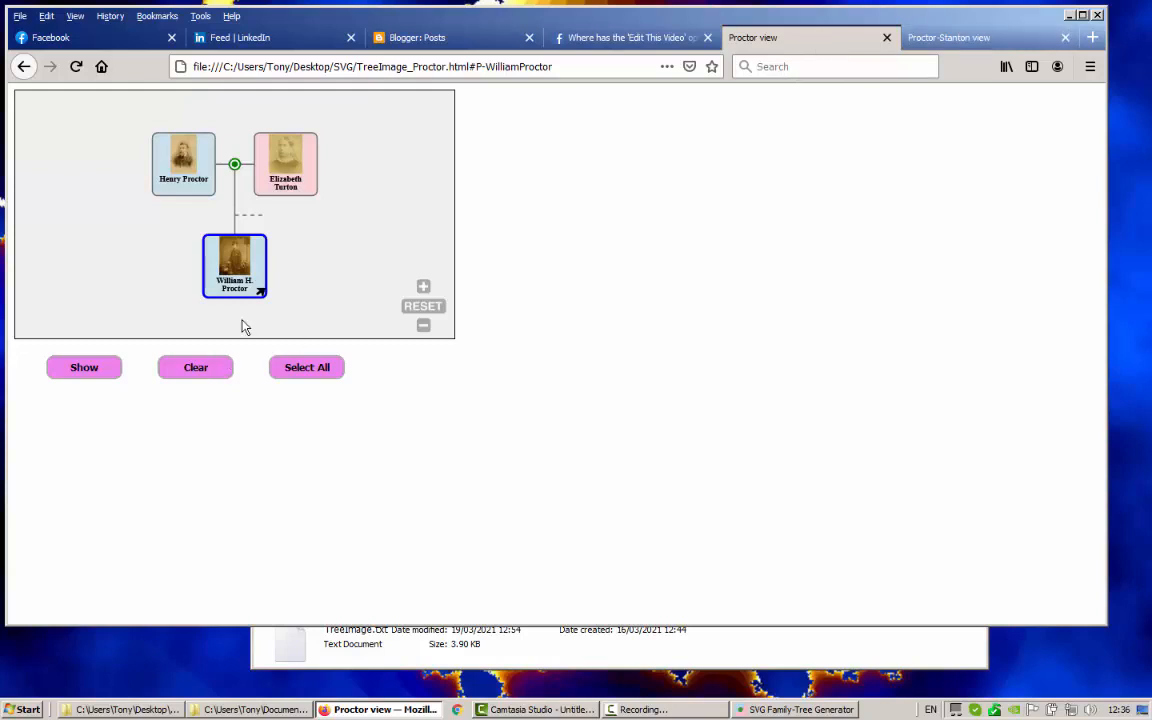
click(953, 40)
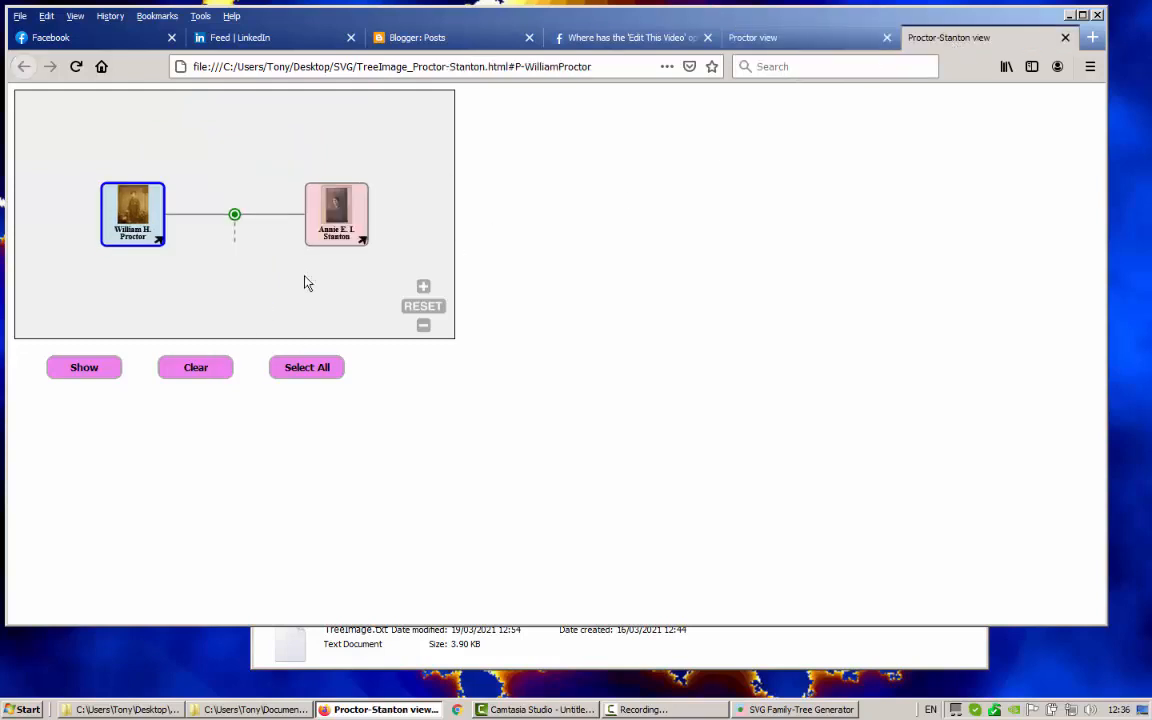
click(362, 242)
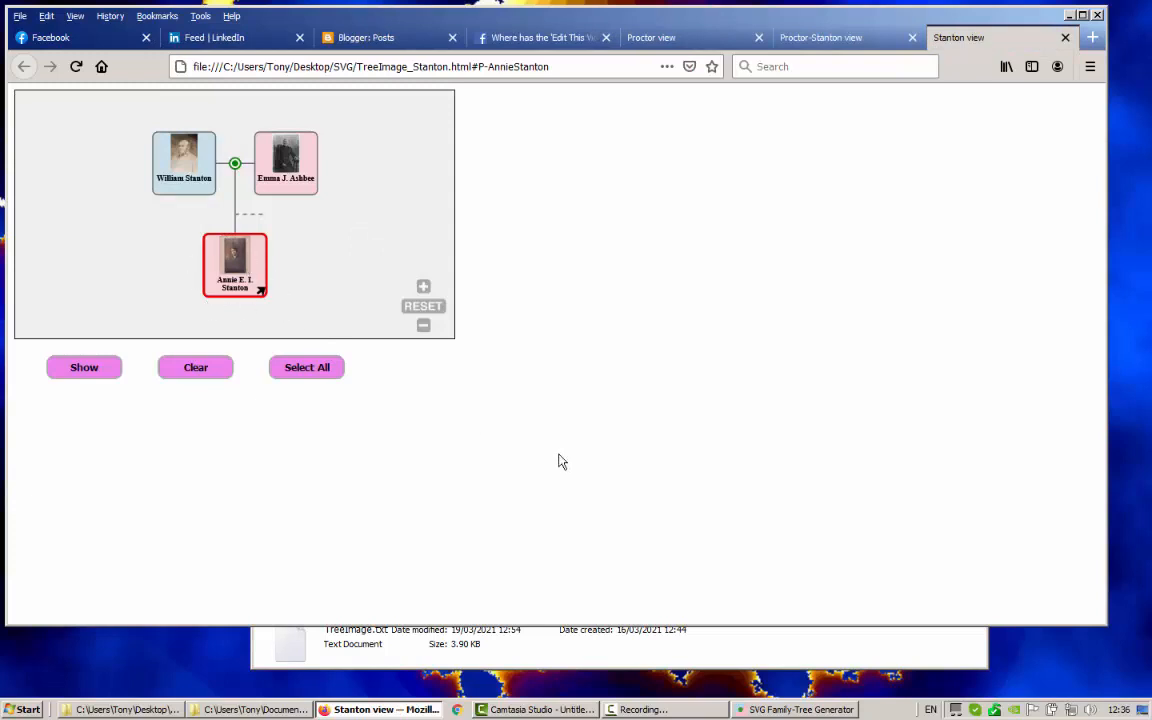
Test the node links from the Stanton page through Proctor-Stanton to the Proctor page
click(815, 42)
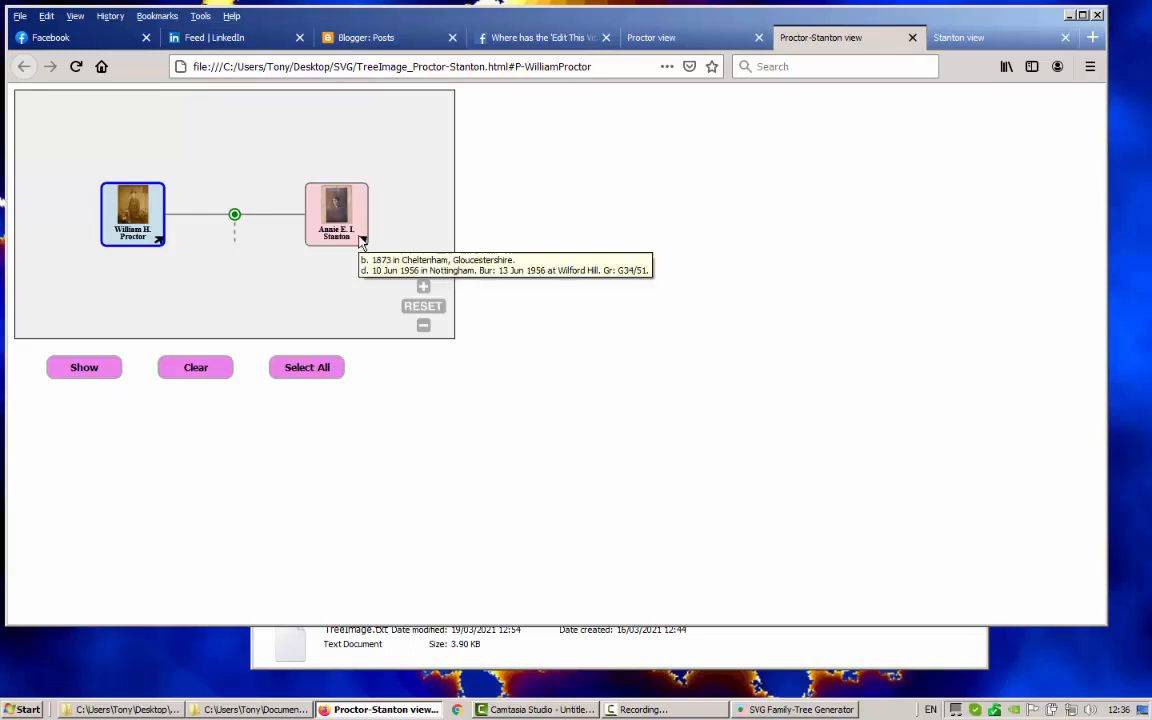
click(925, 37)
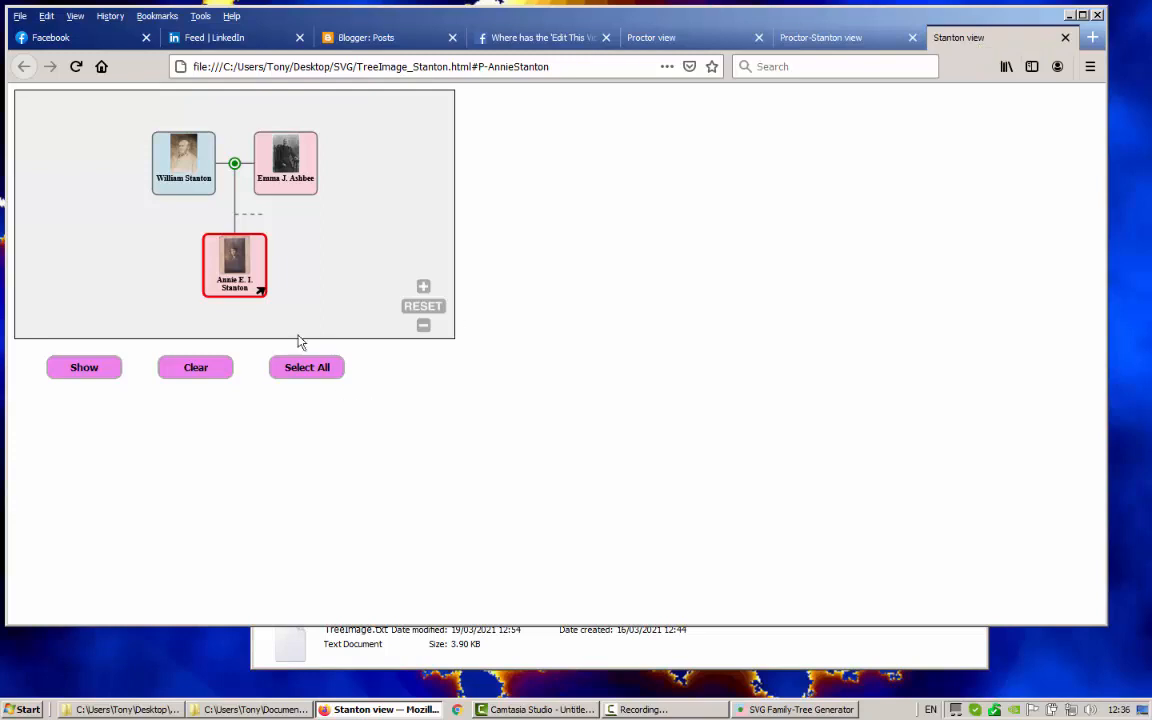
click(260, 293)
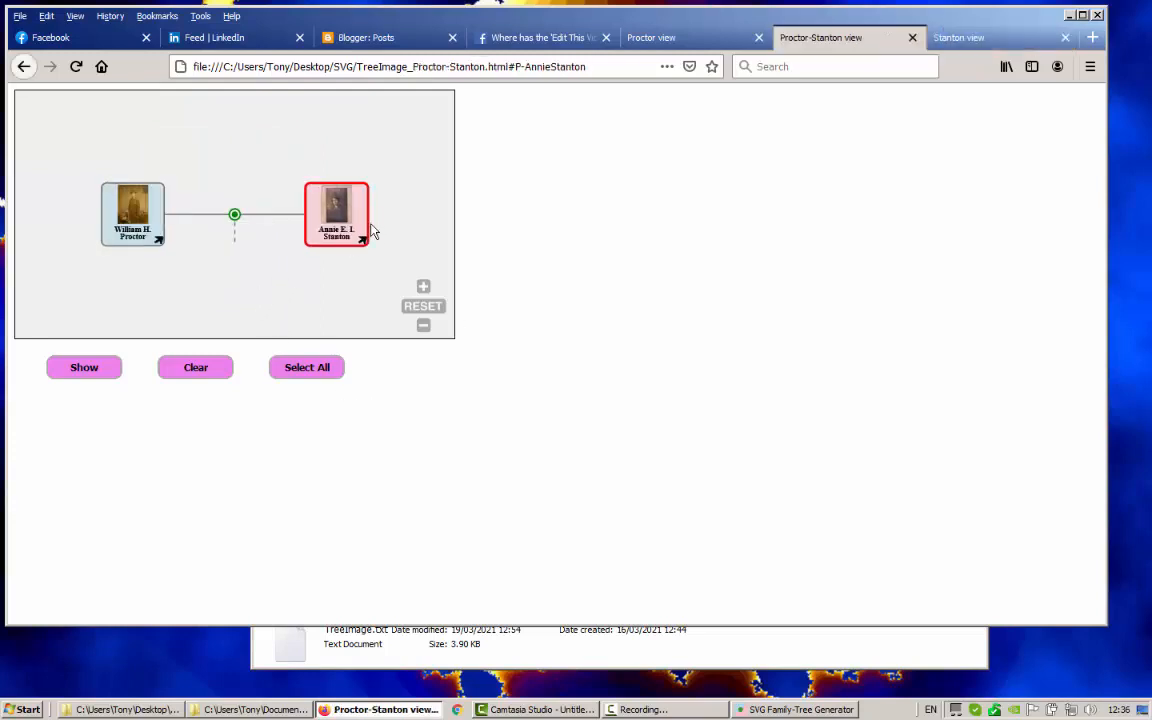
click(159, 243)
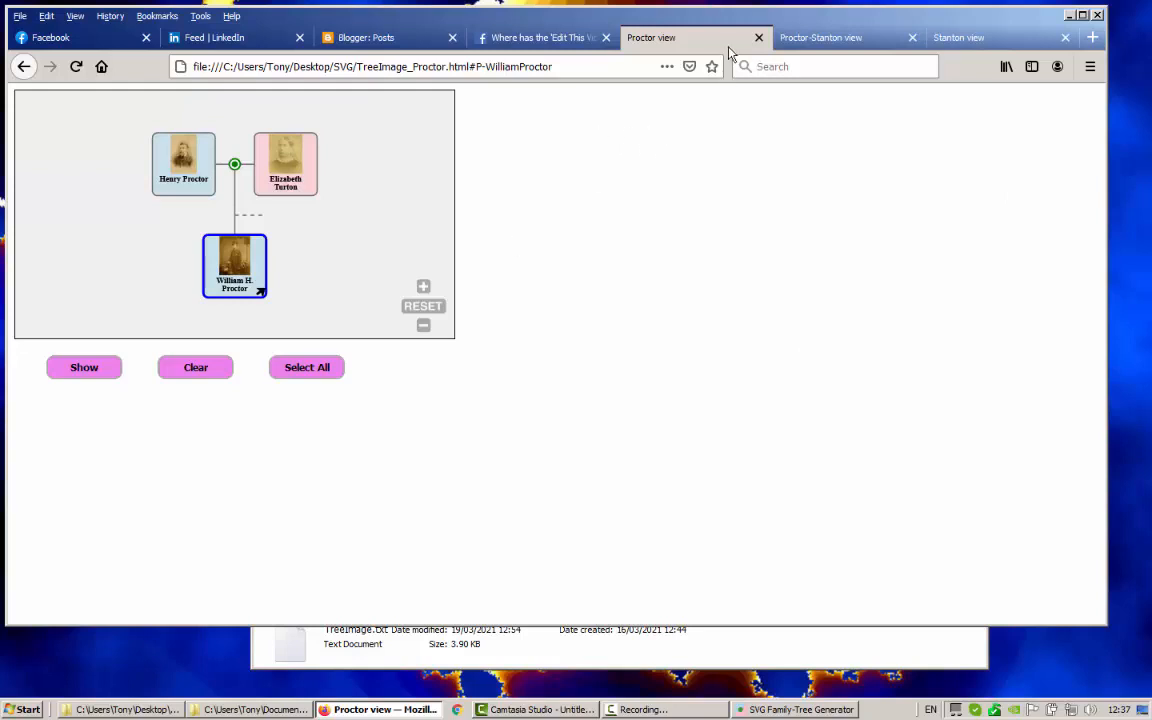
click(792, 38)
click(995, 40)
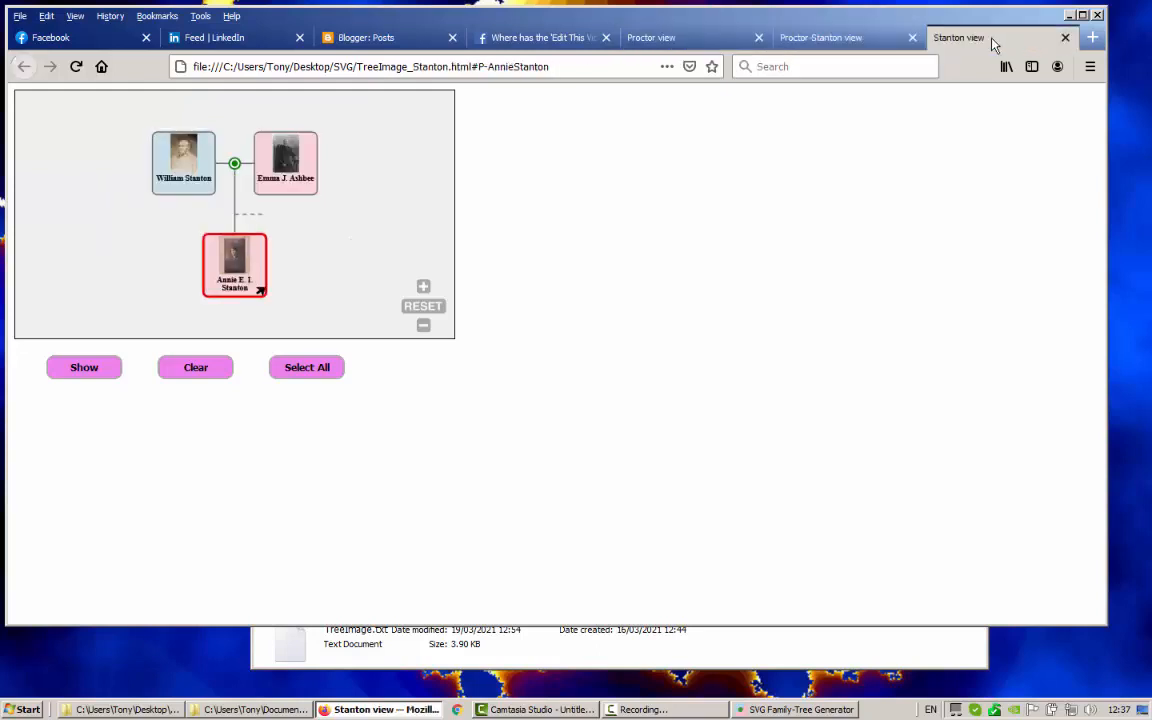
Close the Stanton, Proctor-Stanton and Proctor view tabs and minimise Firefox
click(1066, 38)
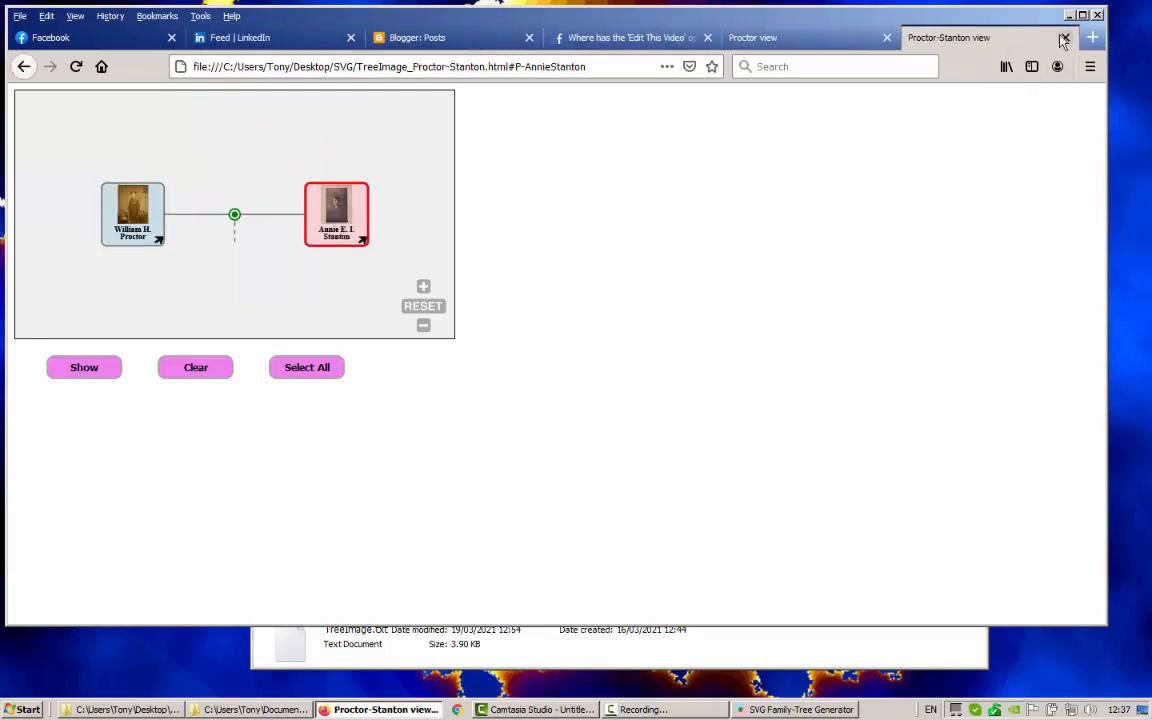
click(938, 38)
click(893, 38)
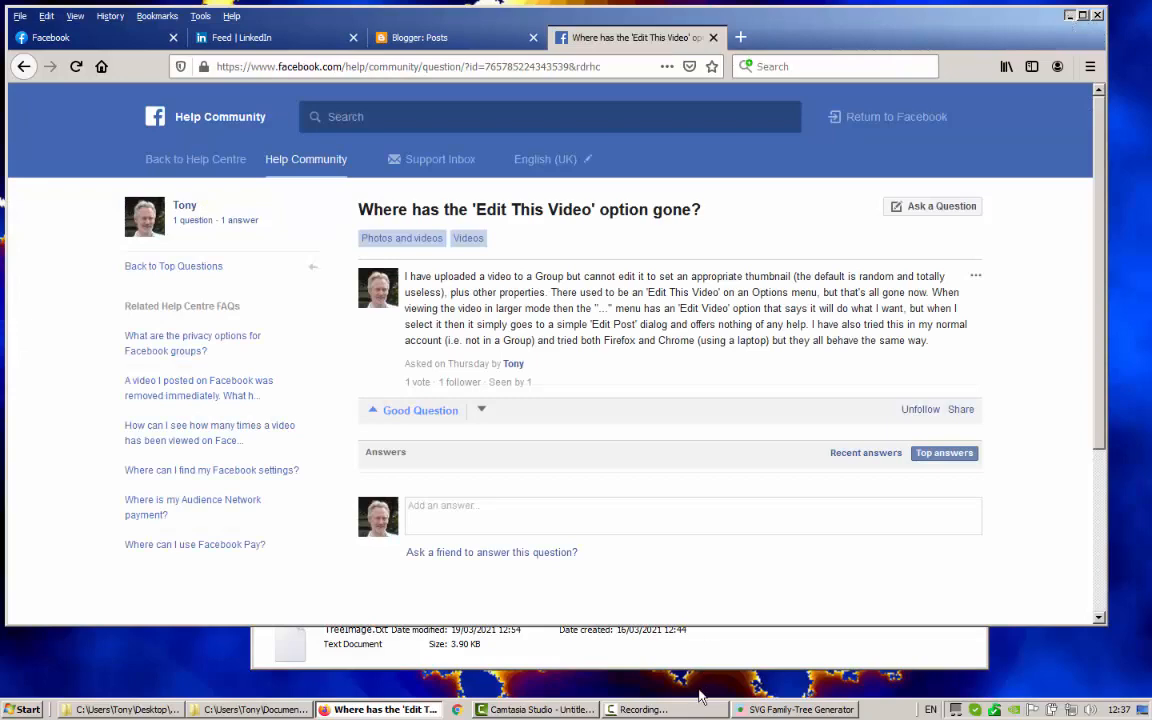
click(1068, 16)
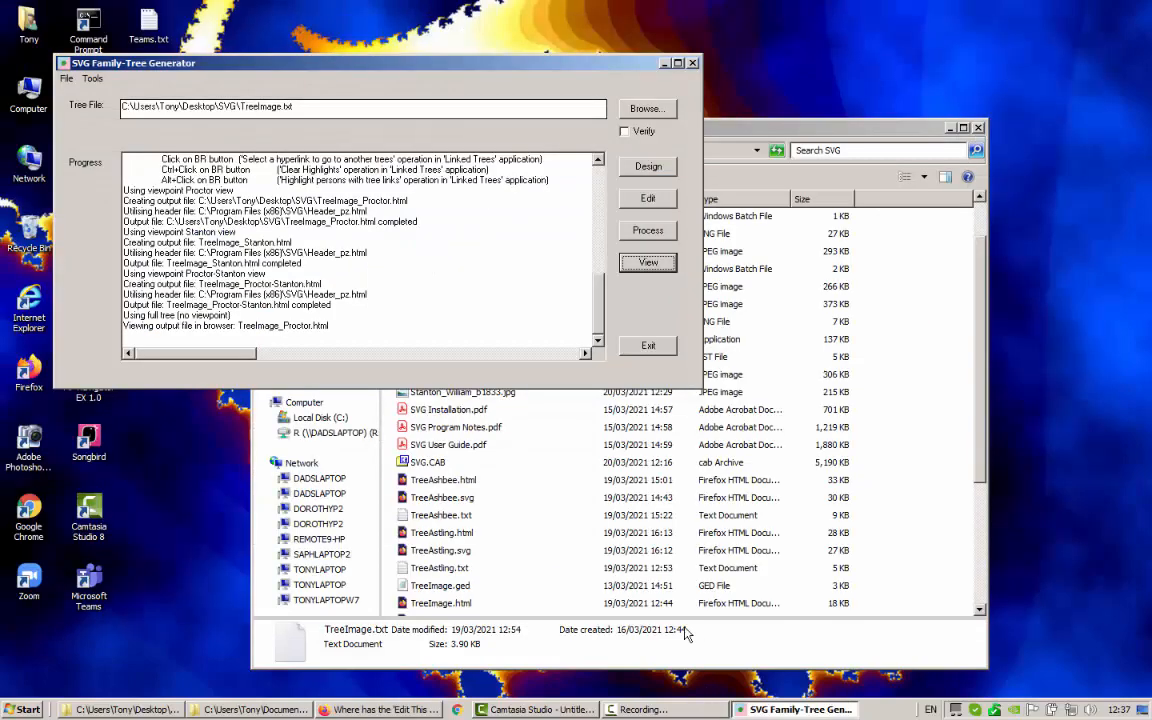
Open the (Full Tree) in the designer, untick Viewpoints in its settings, then close the designer
click(640, 170)
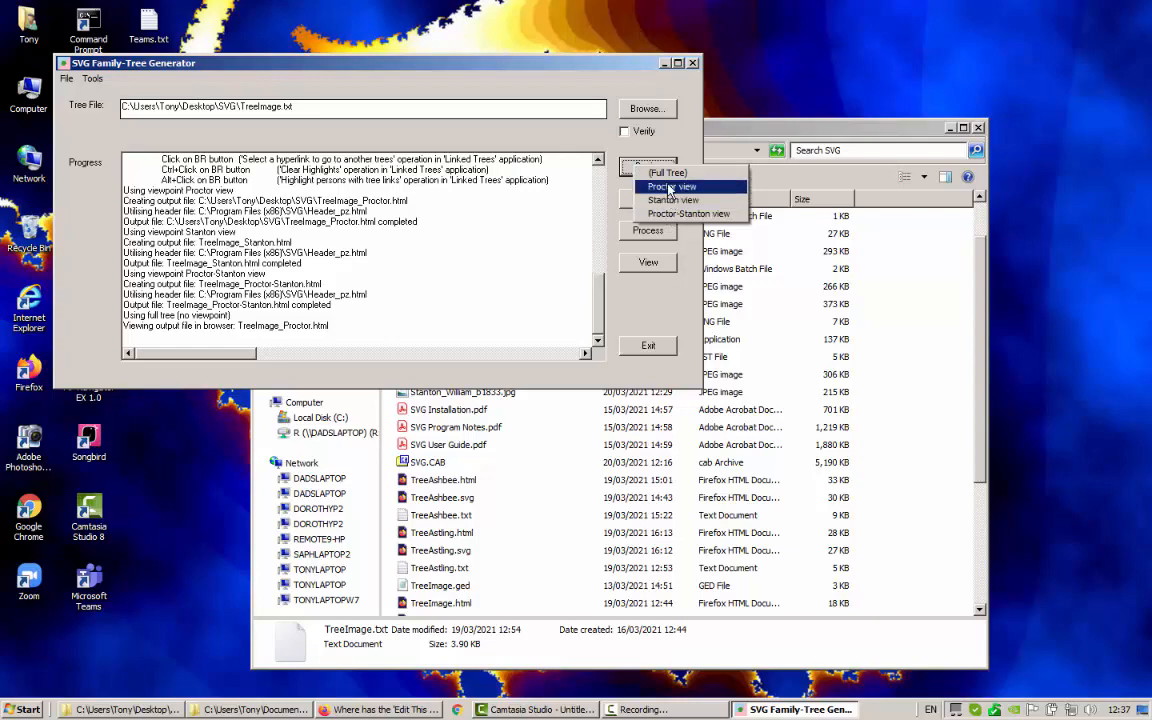
click(666, 181)
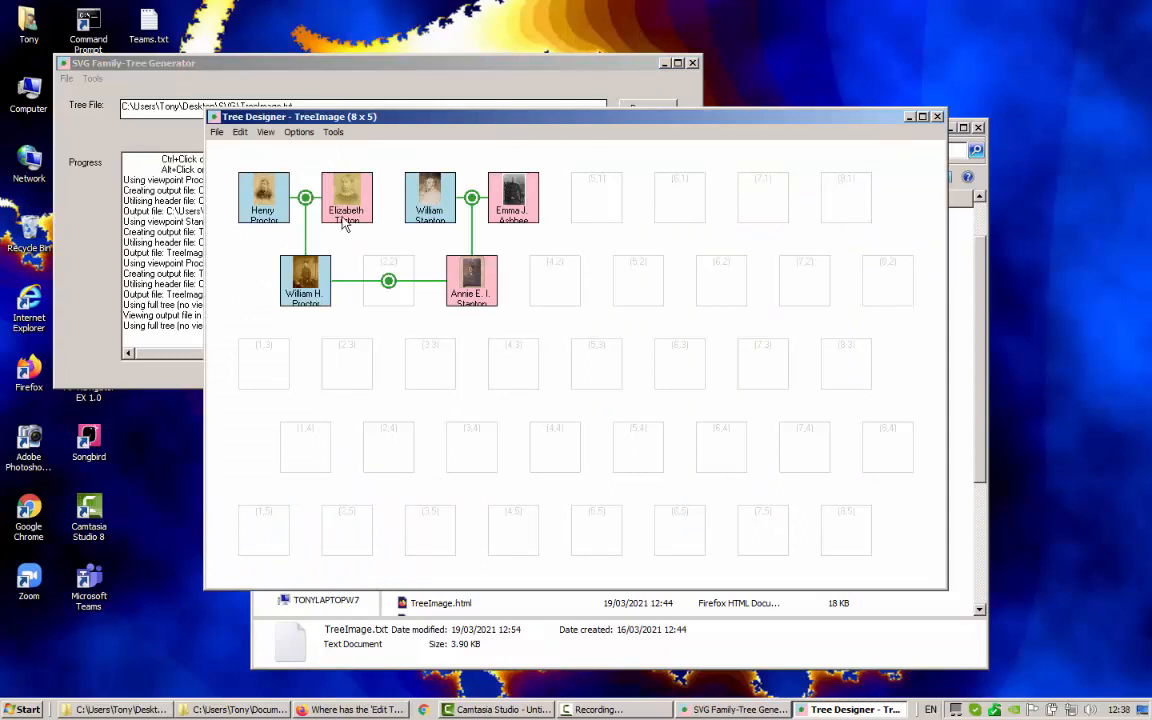
click(299, 134)
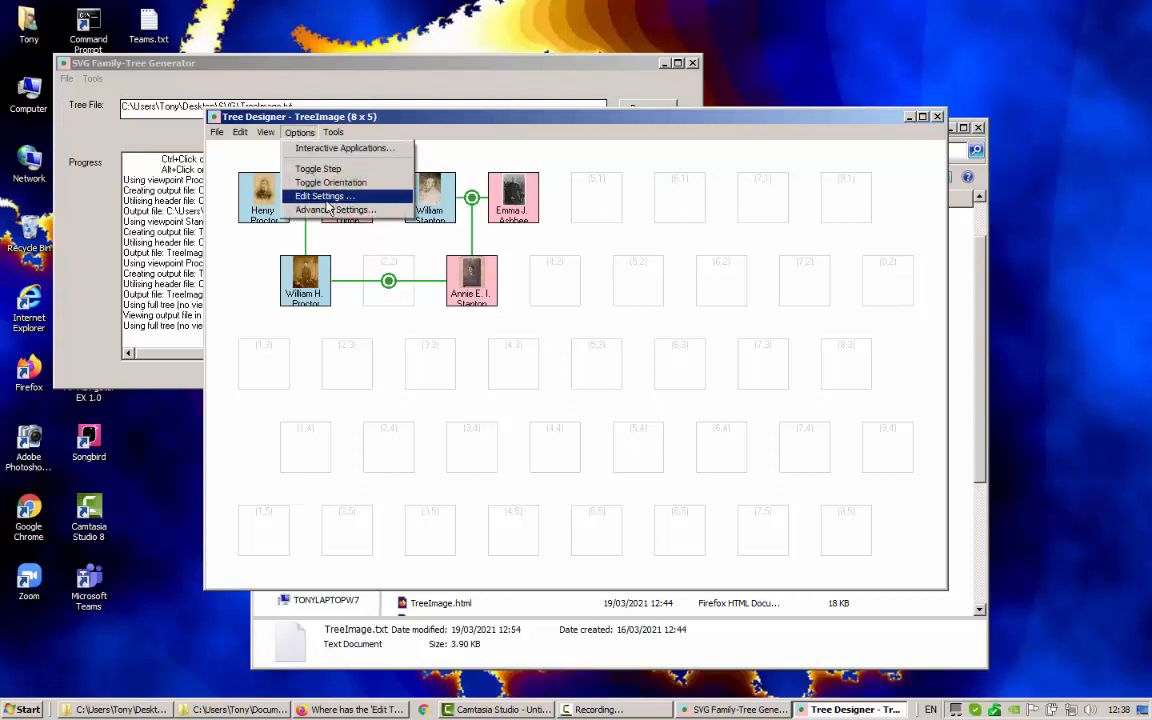
click(325, 198)
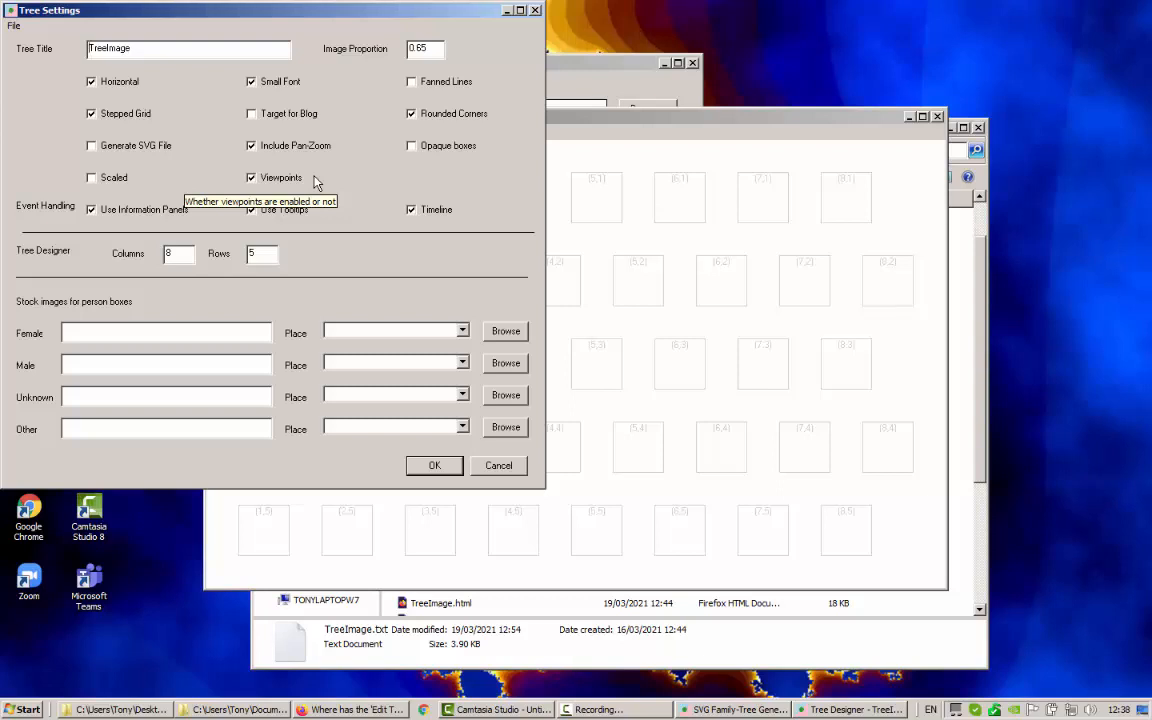
click(252, 178)
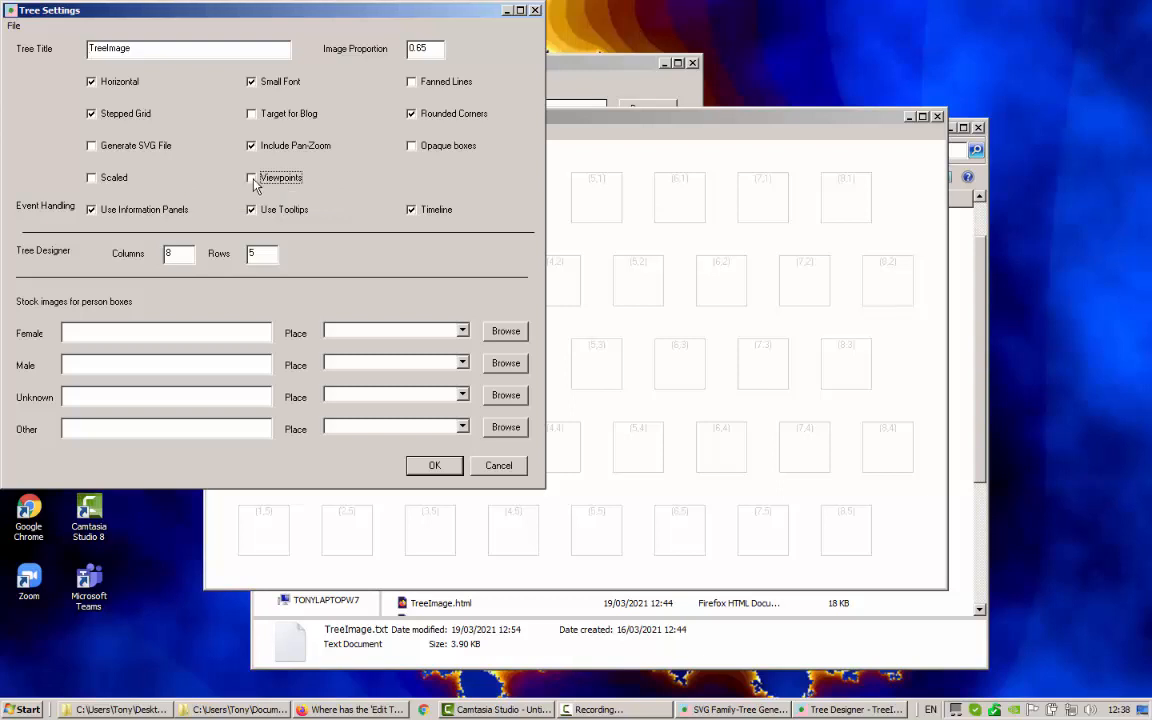
click(436, 466)
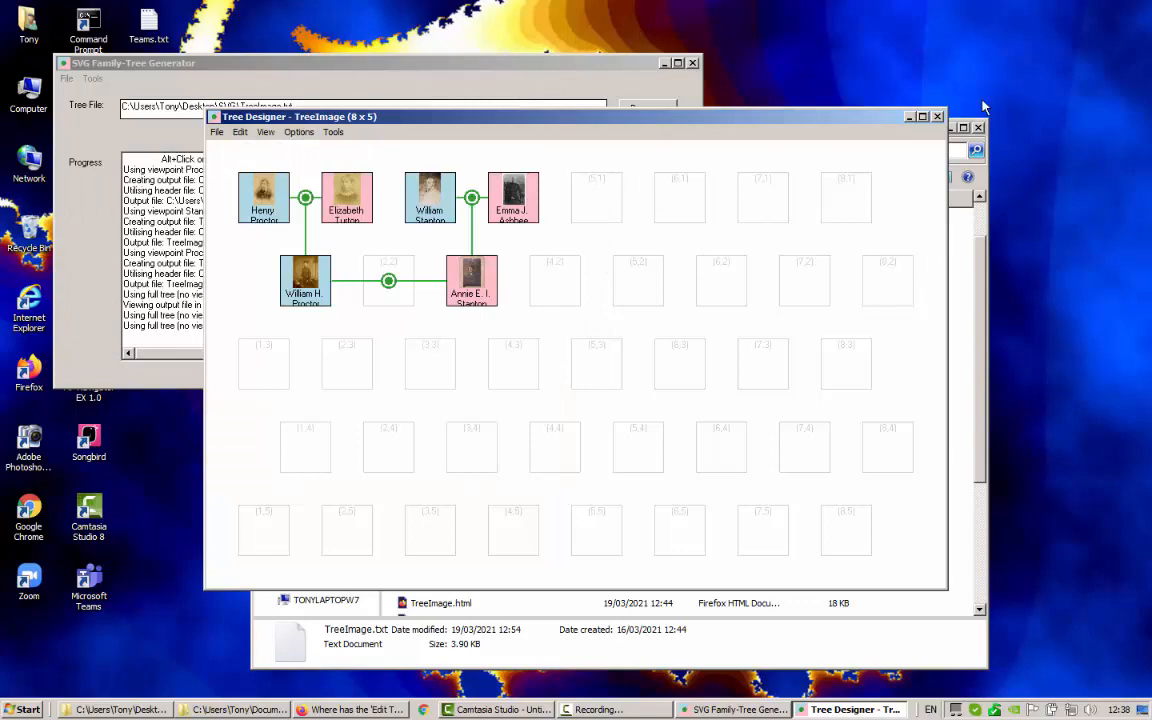
click(938, 117)
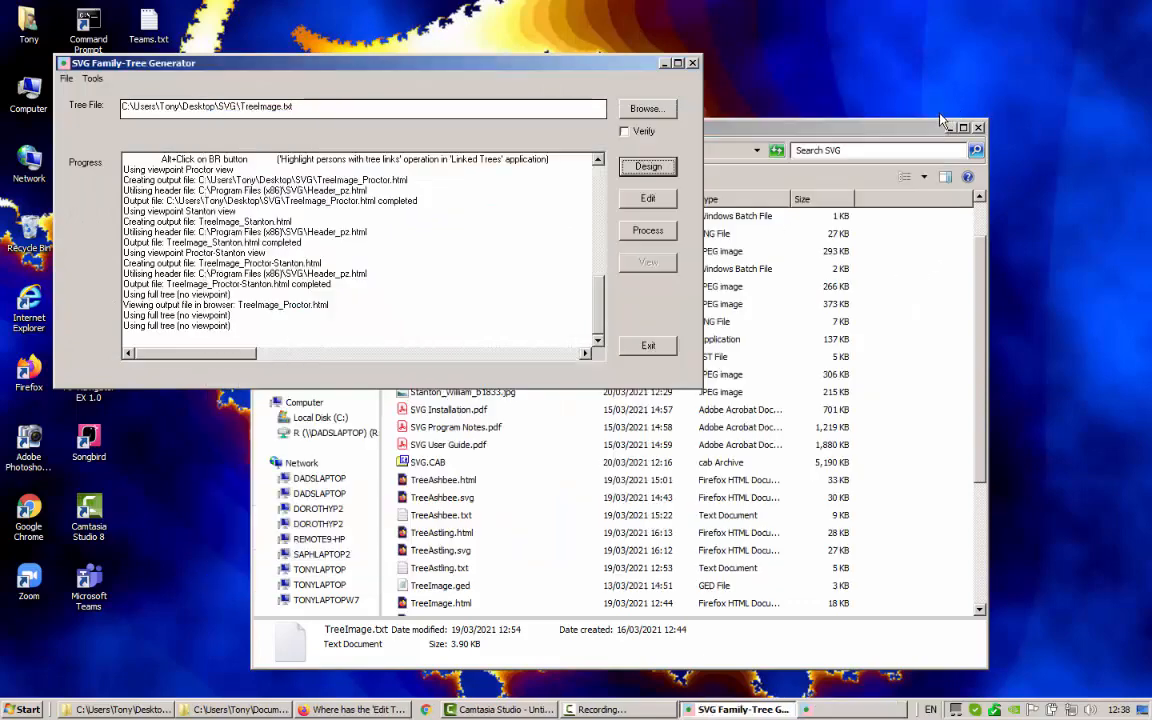
Process the tree into TreeImage.html, view it in Firefox, then close it and return to the generator
click(648, 231)
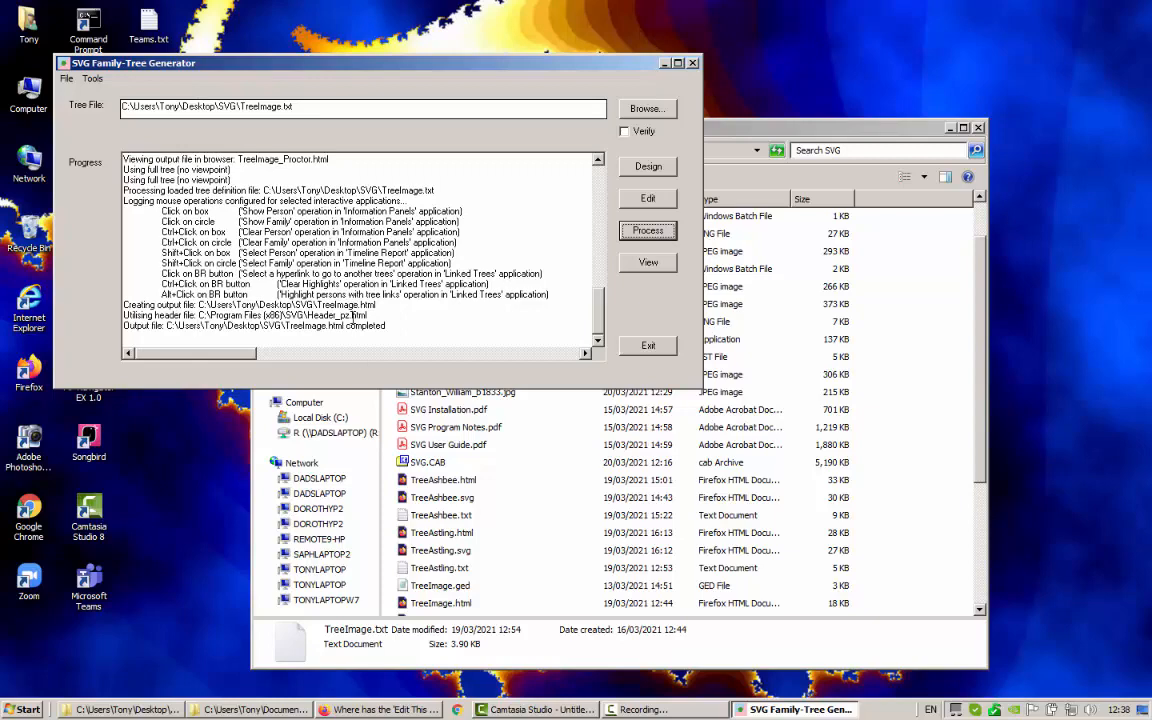
click(665, 262)
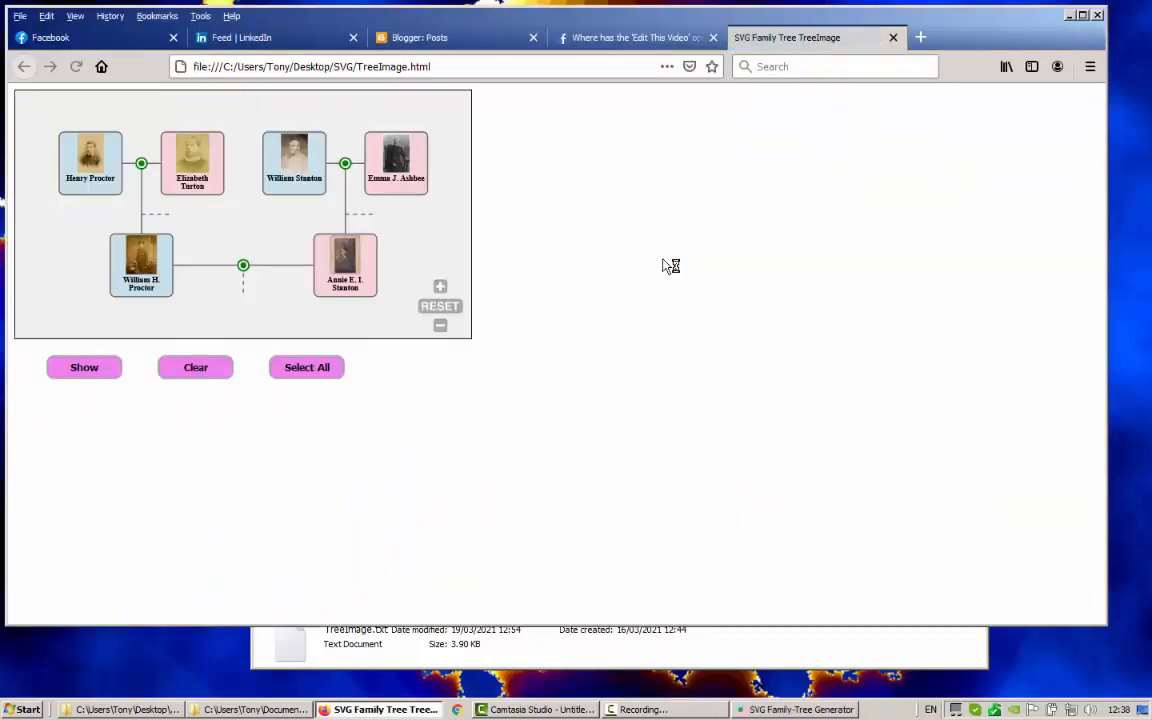
click(893, 38)
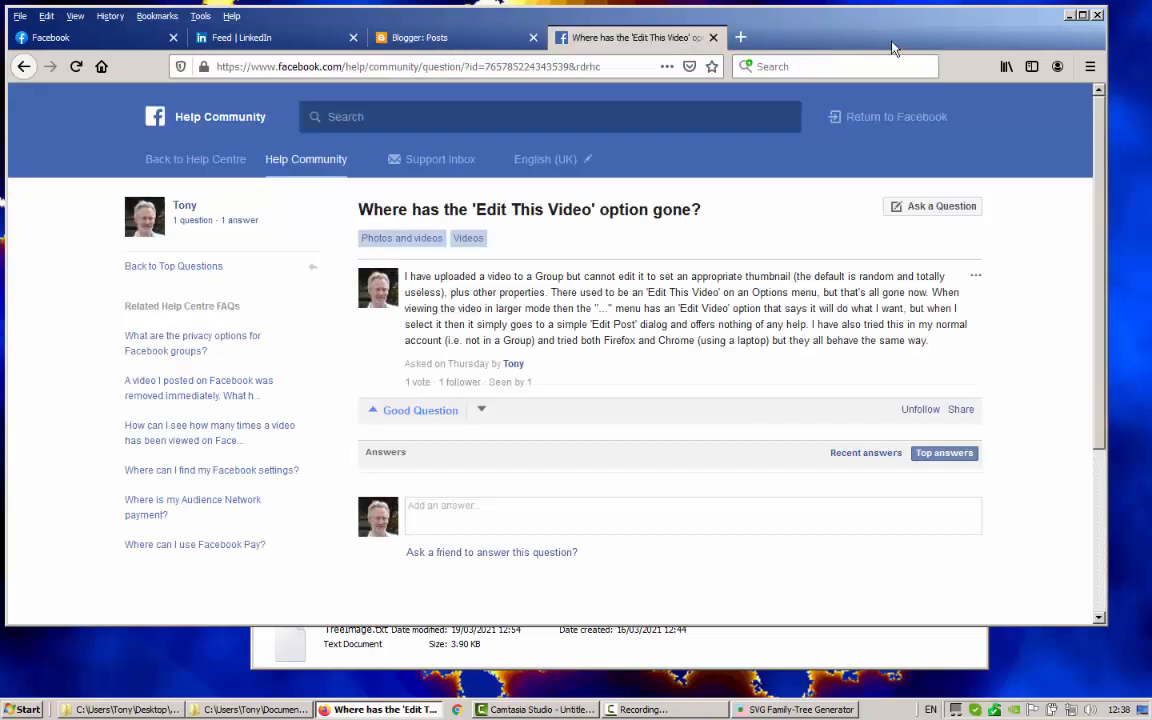
click(797, 710)
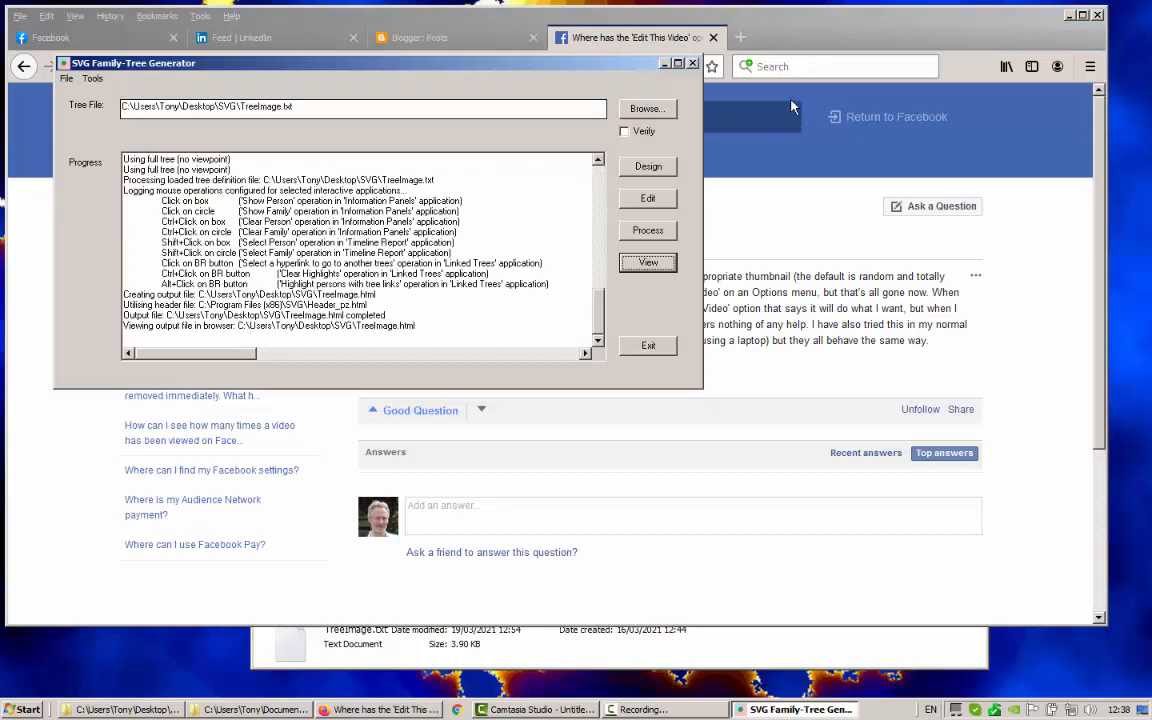
Load TreeViewpoints.txt, discarding unsaved changes, and open its (Full Tree) in the designer
click(646, 109)
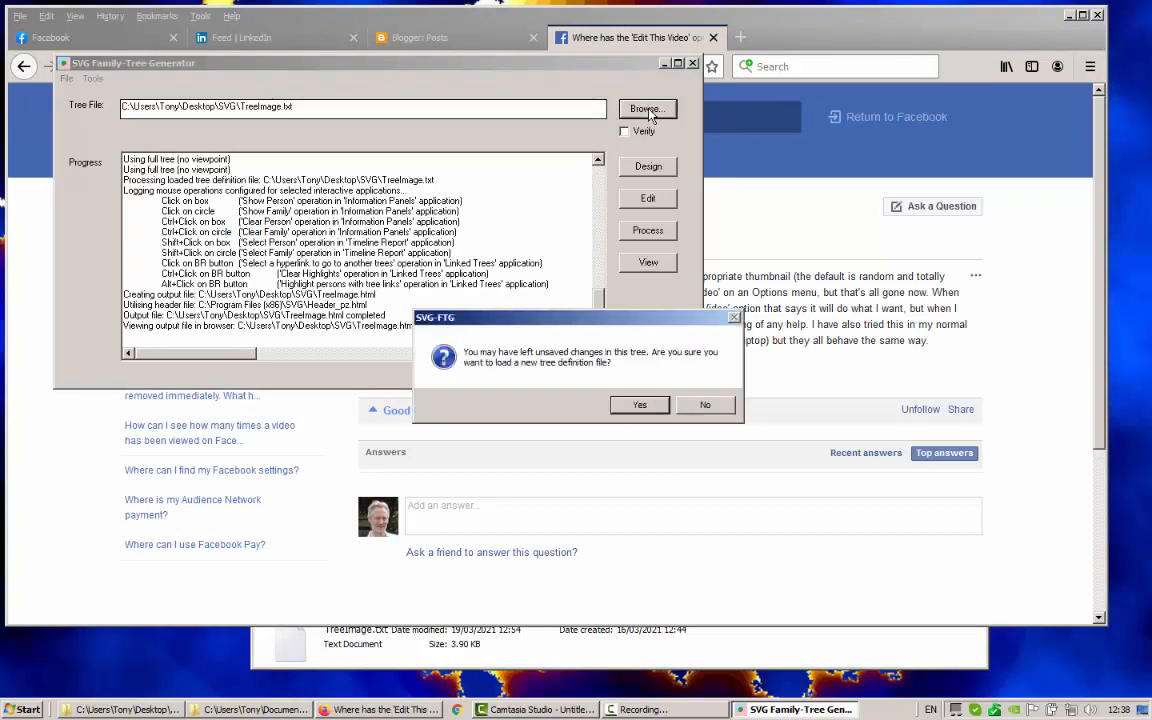
click(641, 405)
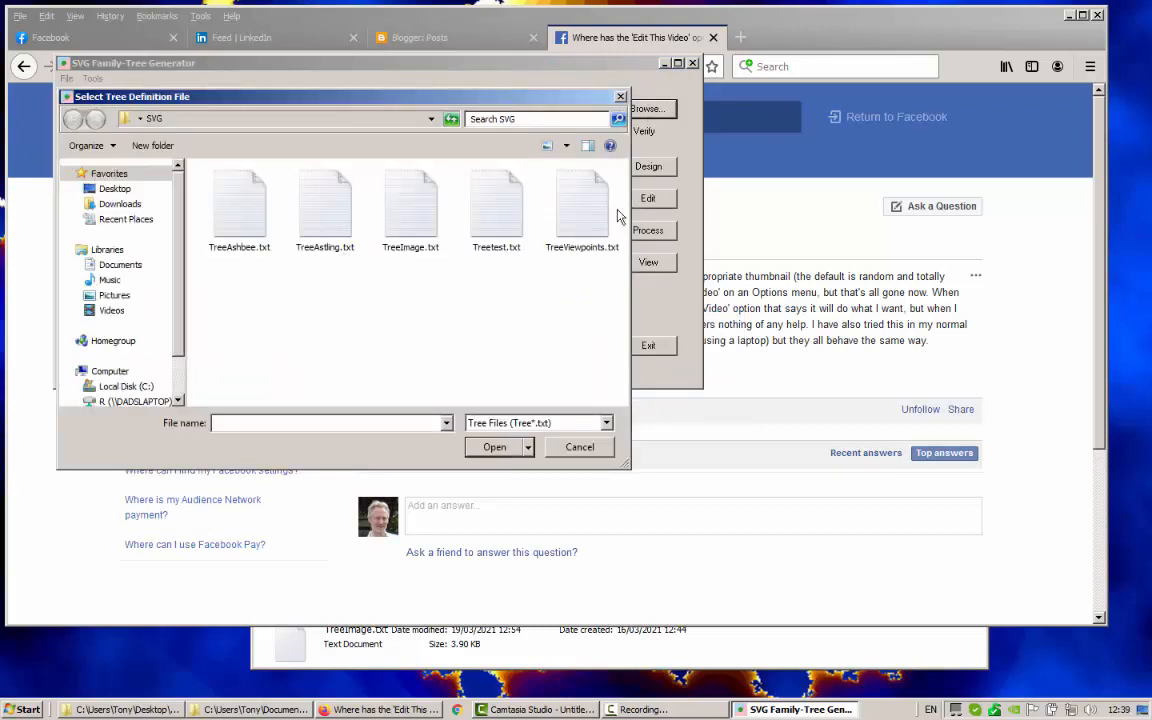
double_click(581, 220)
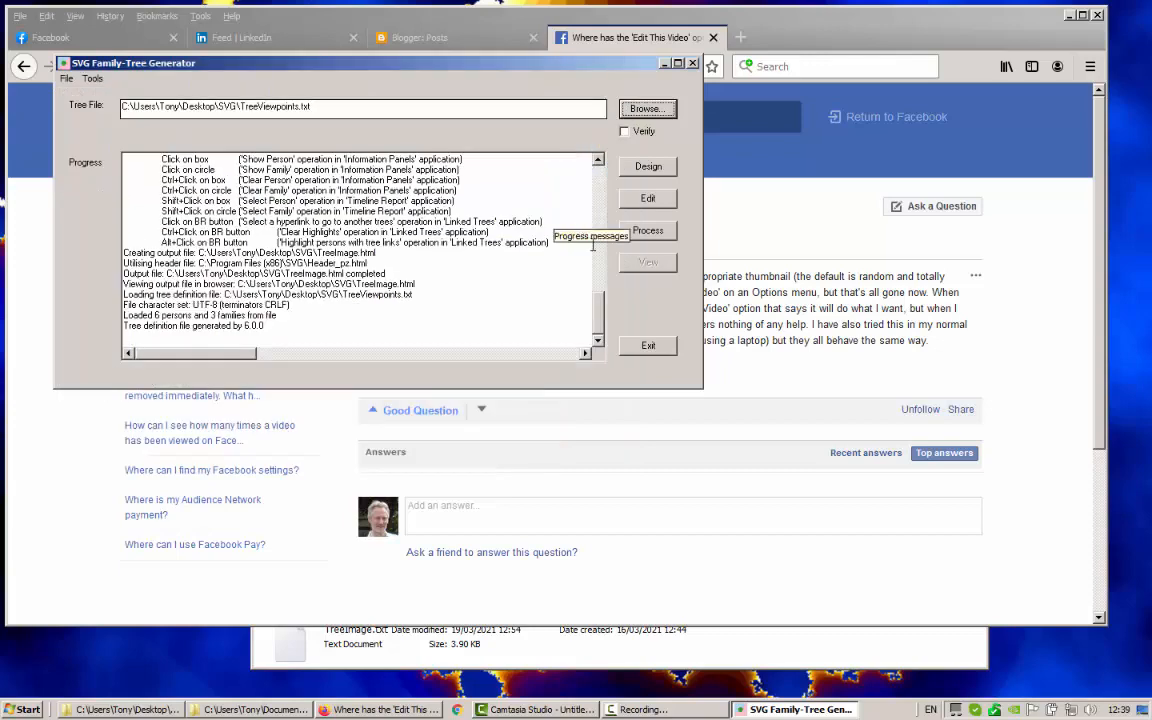
click(648, 172)
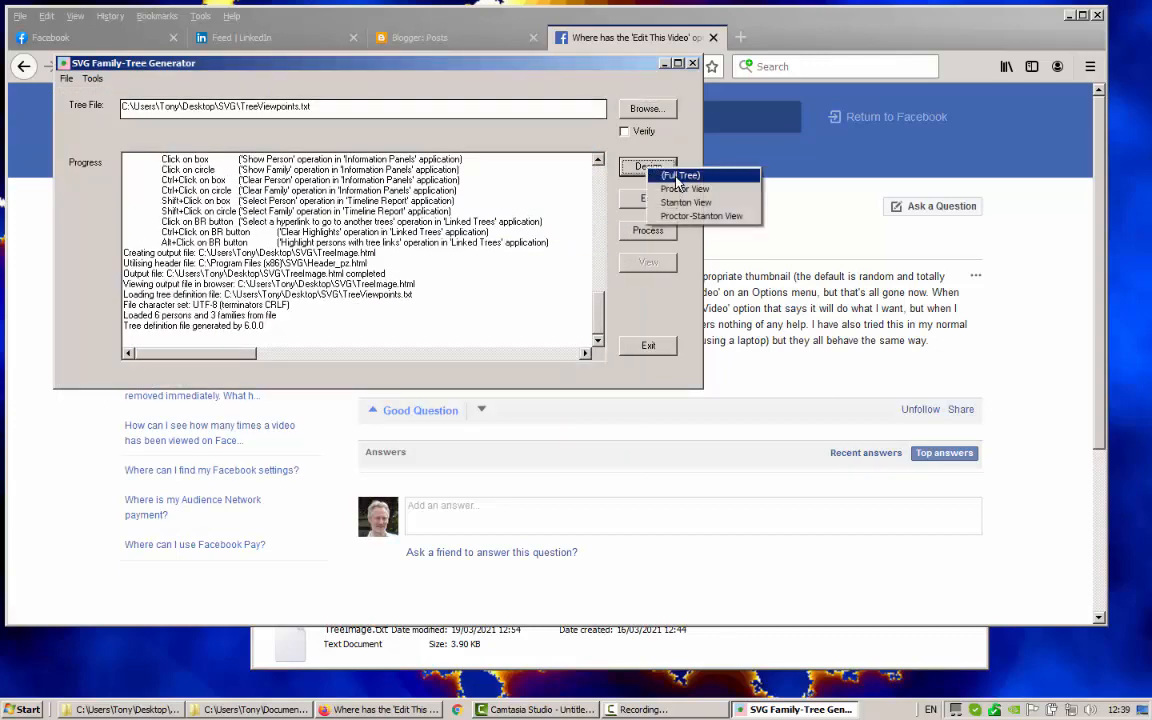
click(679, 177)
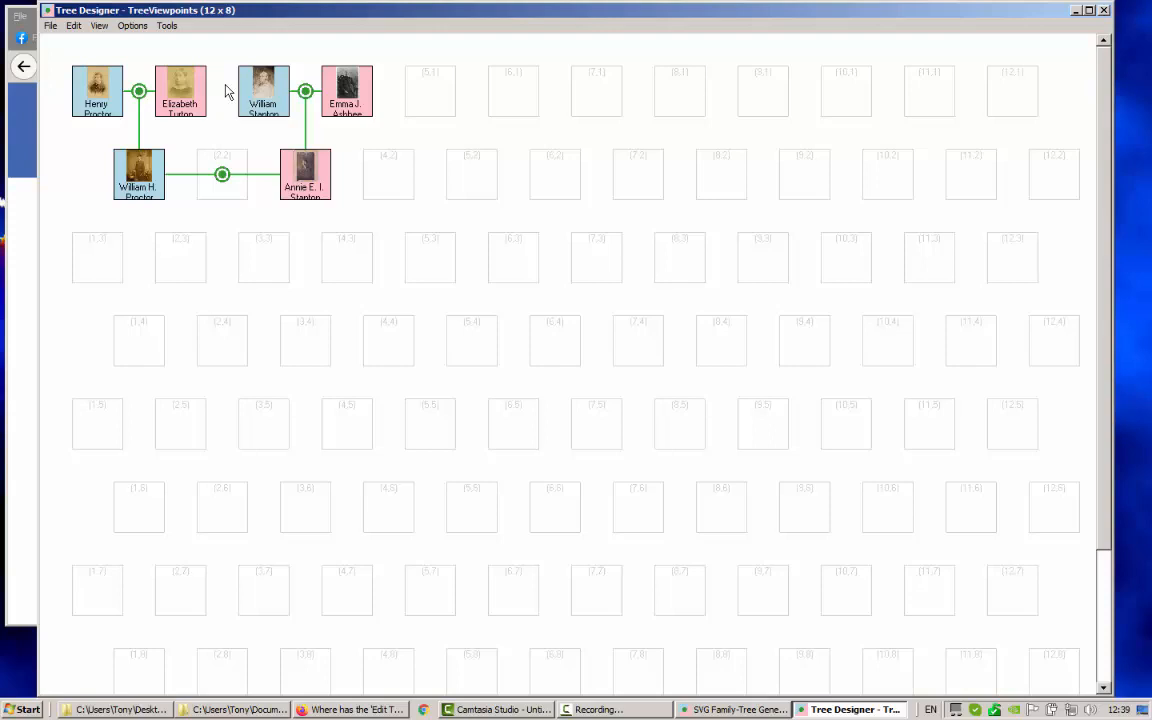
right_click(155, 191)
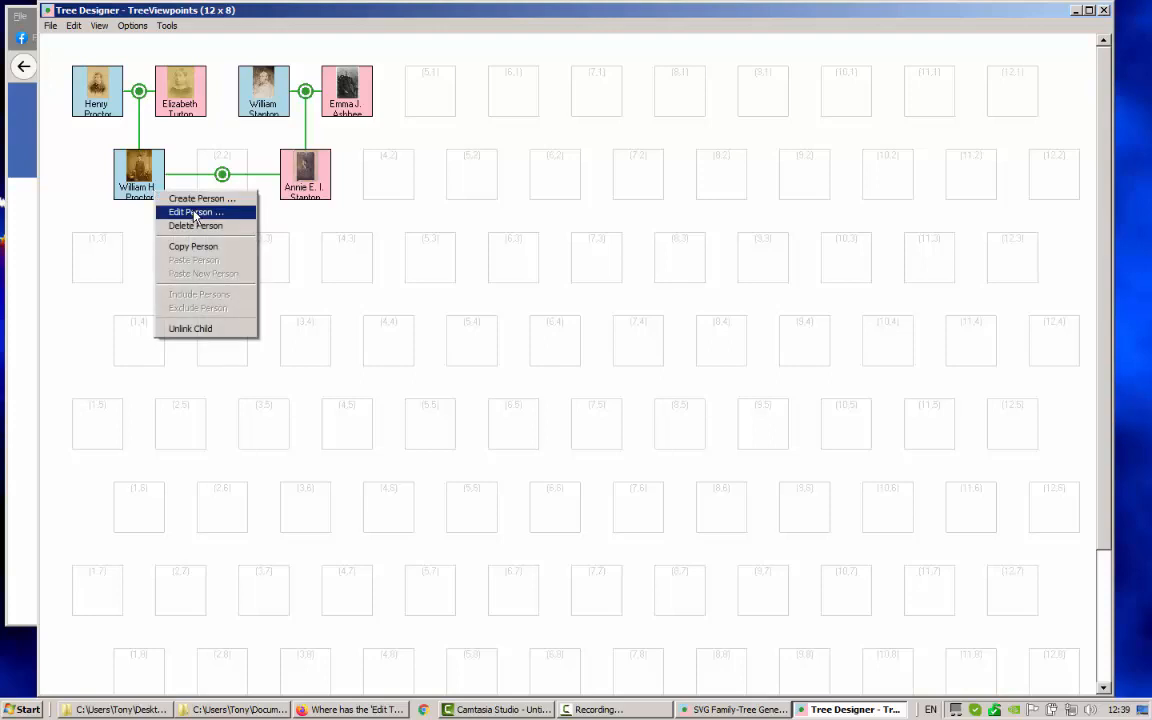
click(195, 213)
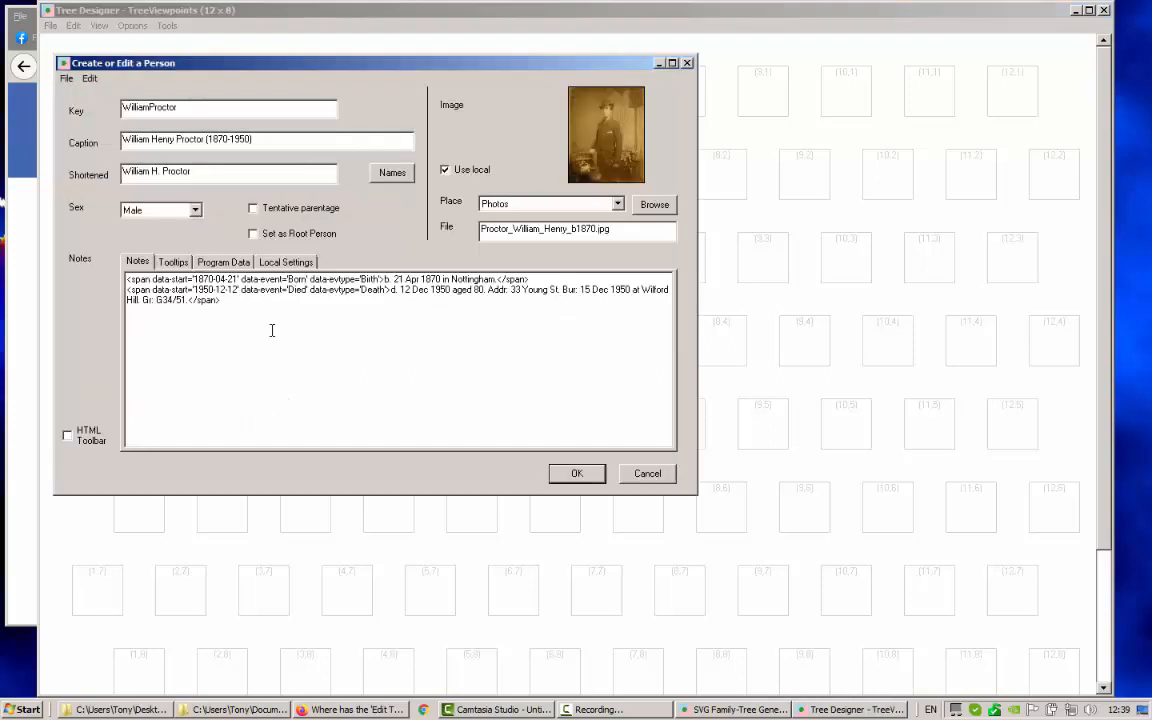
click(224, 262)
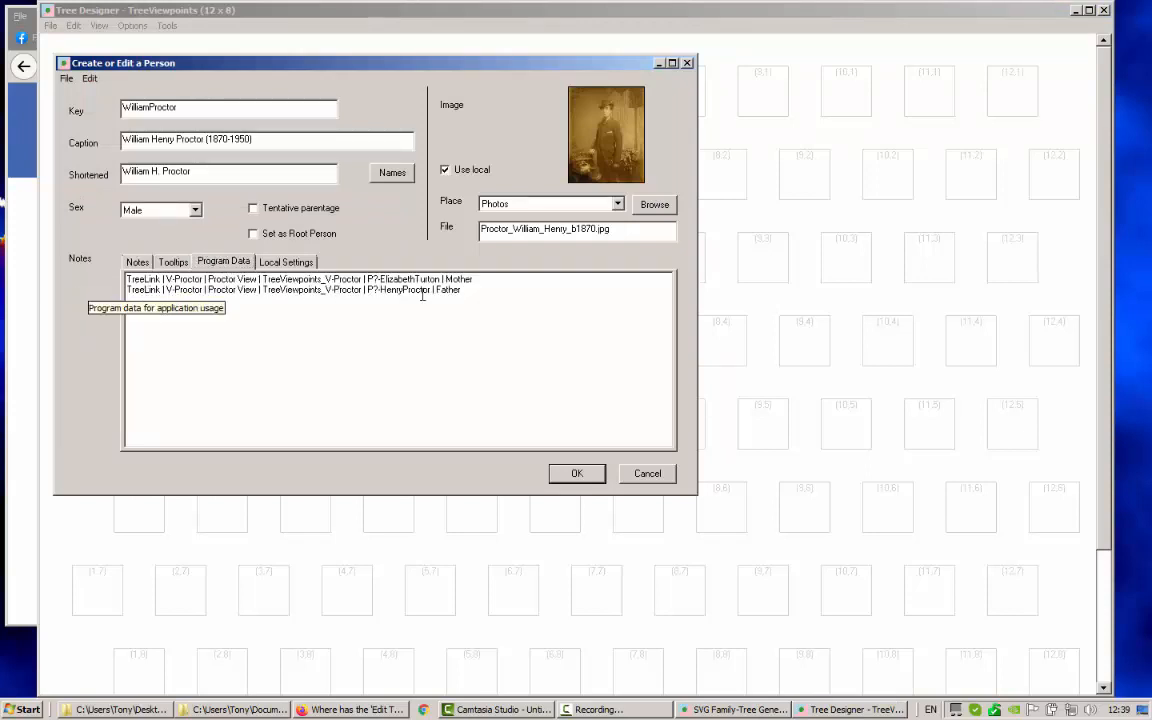
click(90, 78)
mouse_move(104, 97)
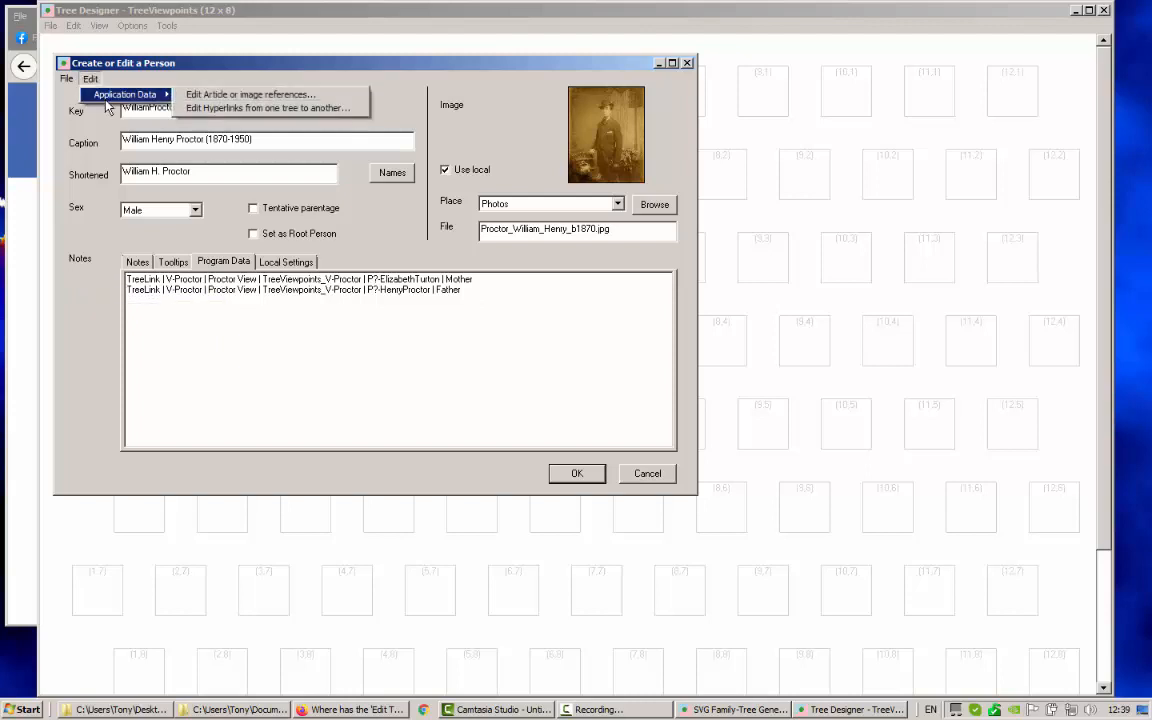
click(248, 110)
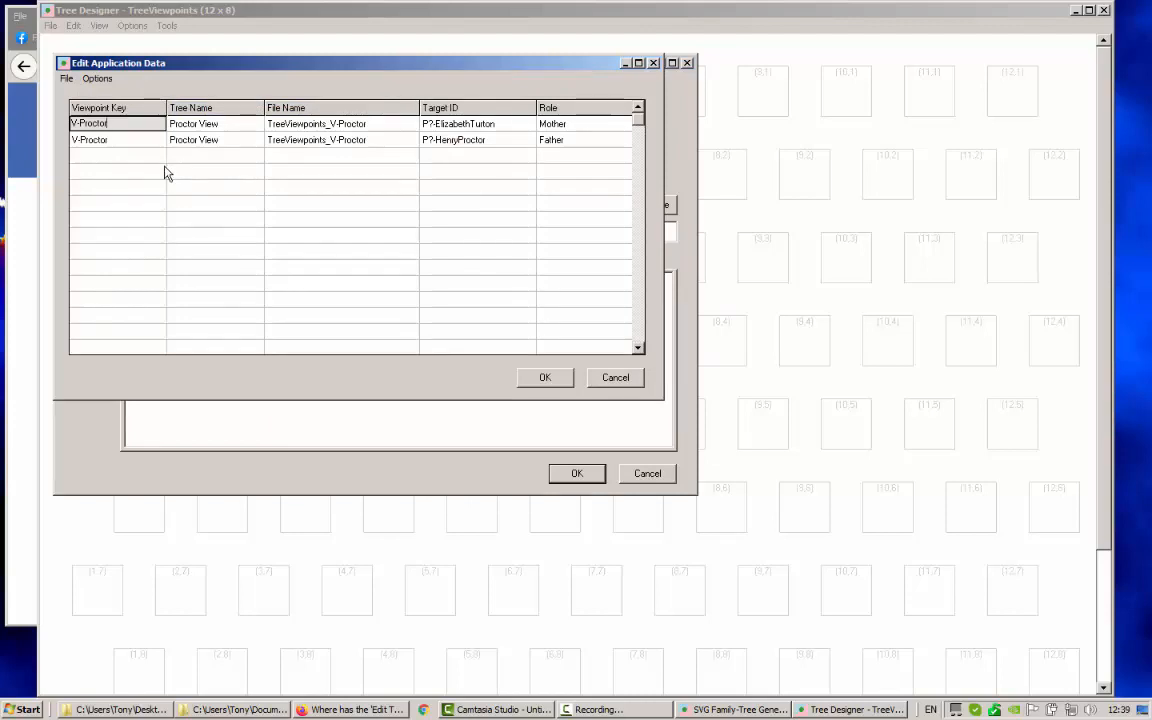
Inspect the Mother and Father rows' Viewpoint Key, Tree Name and File Name, then cancel both dialogs
click(566, 125)
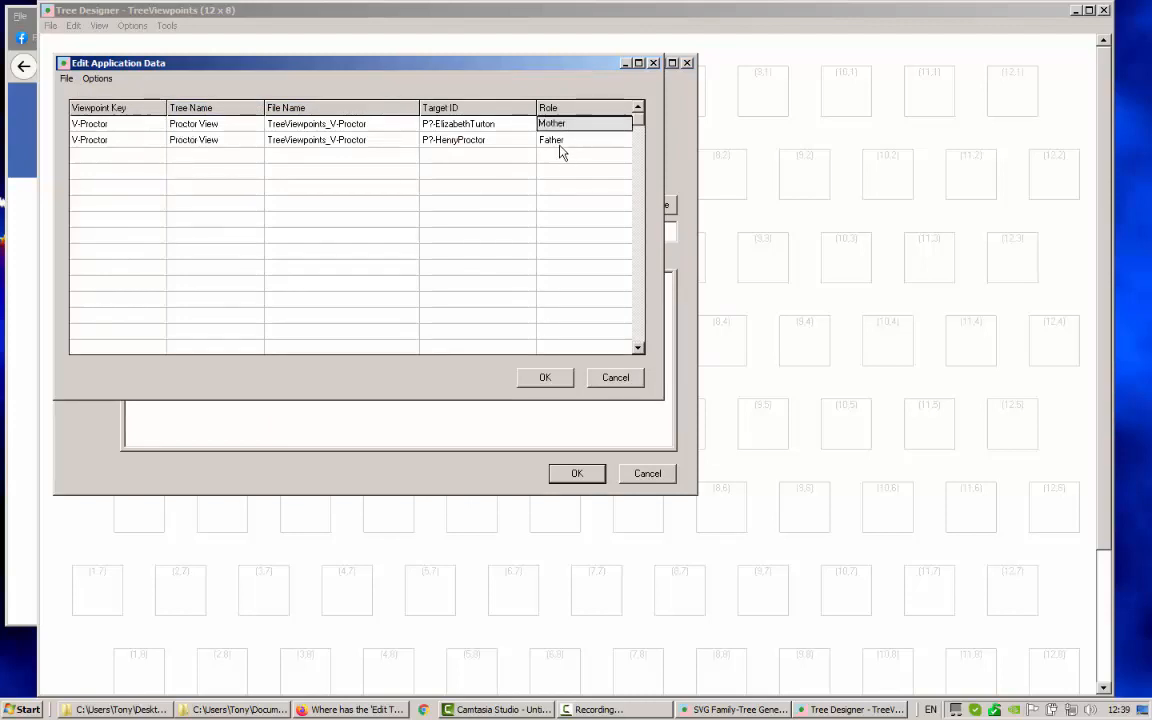
click(562, 142)
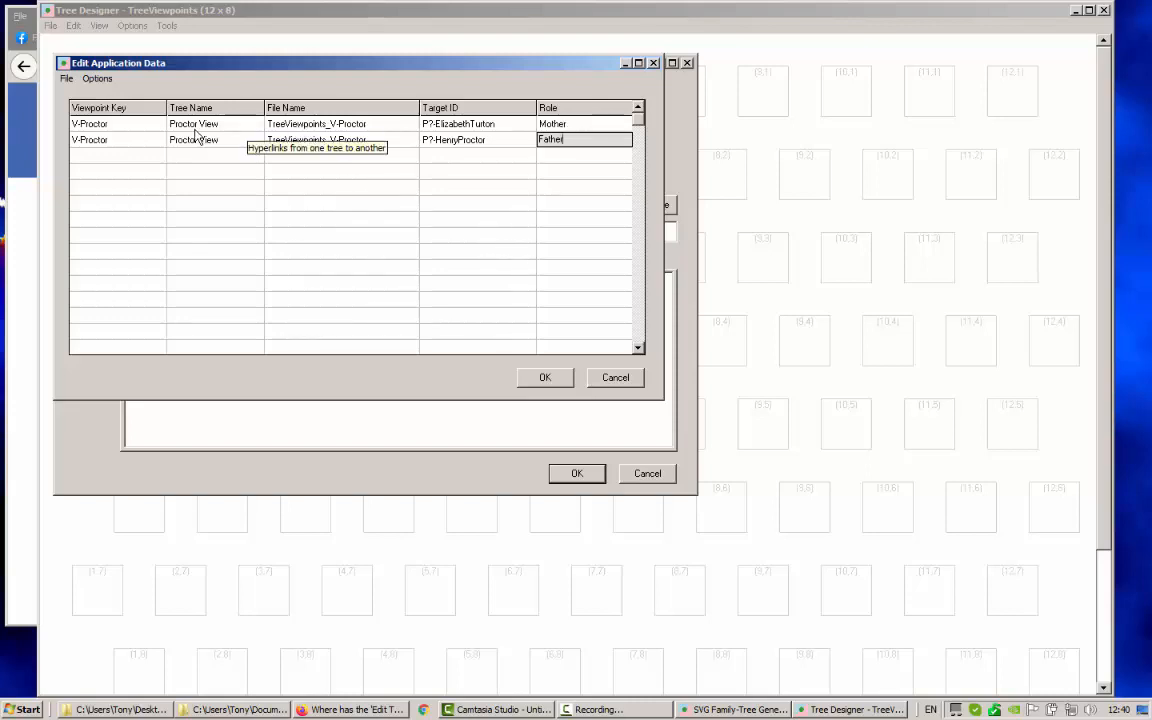
click(110, 121)
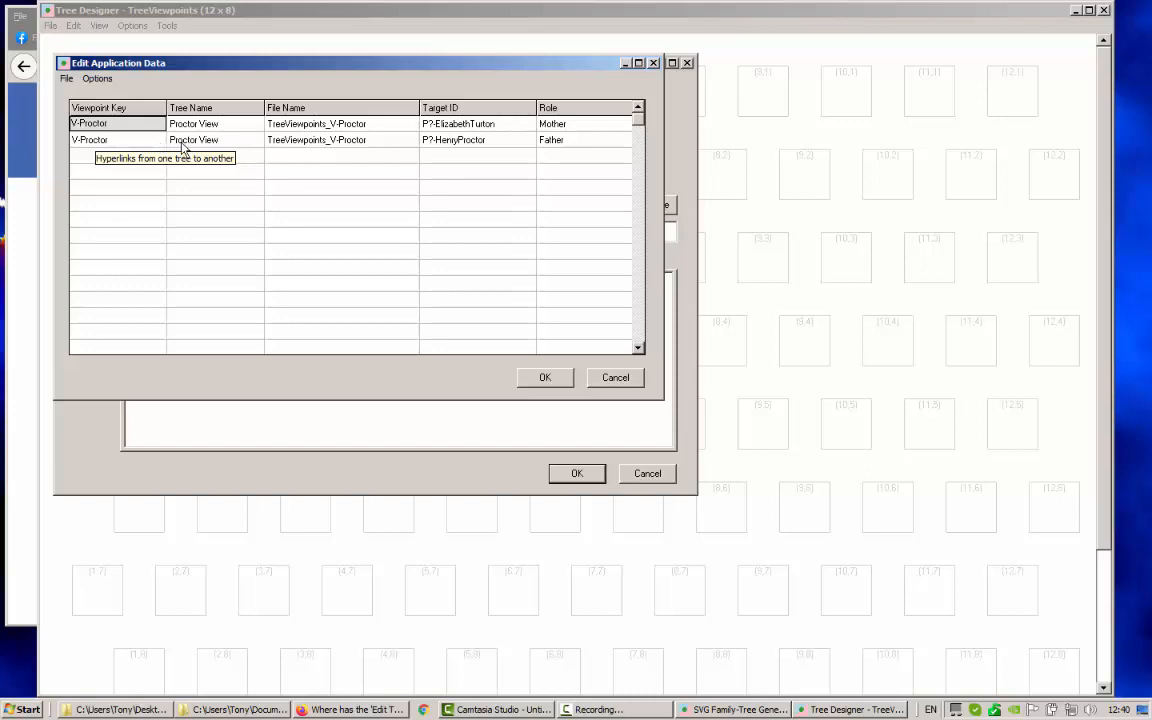
click(225, 118)
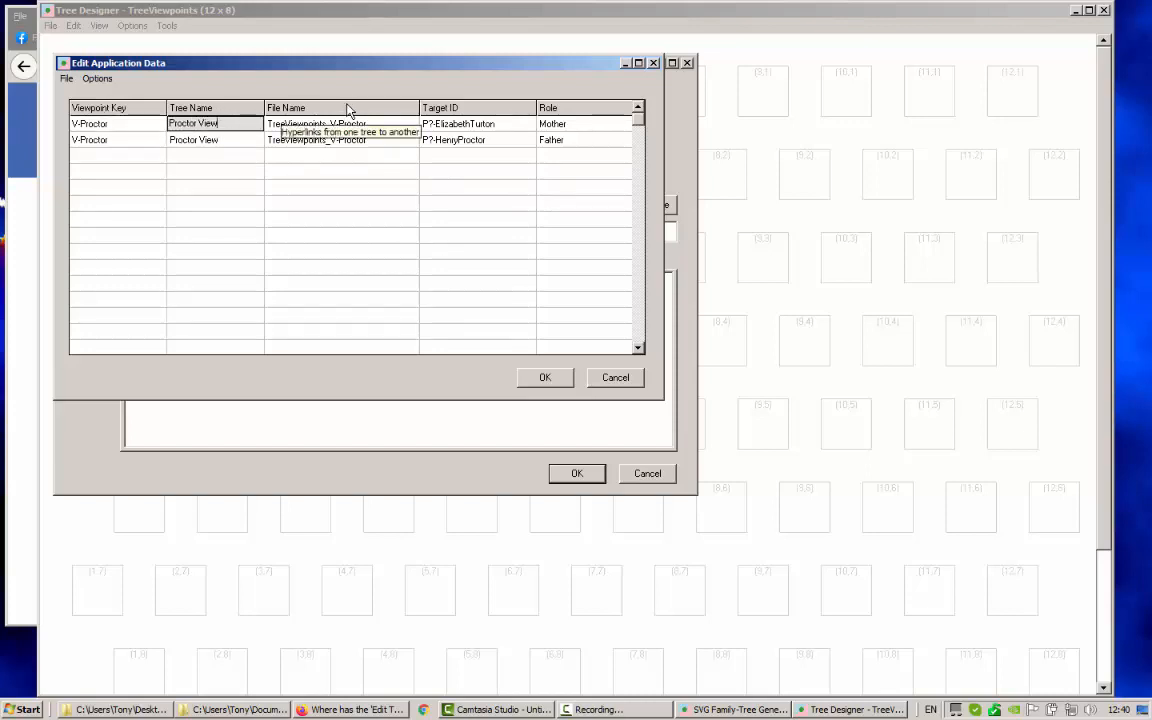
key(Tab)
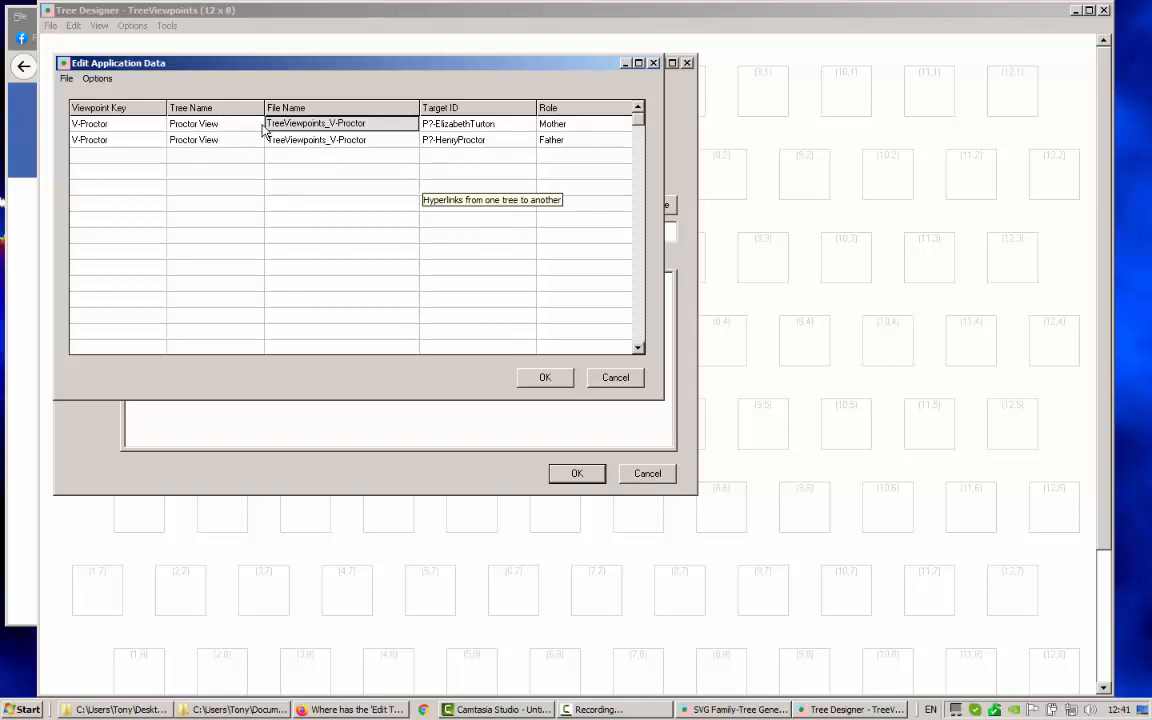
click(614, 380)
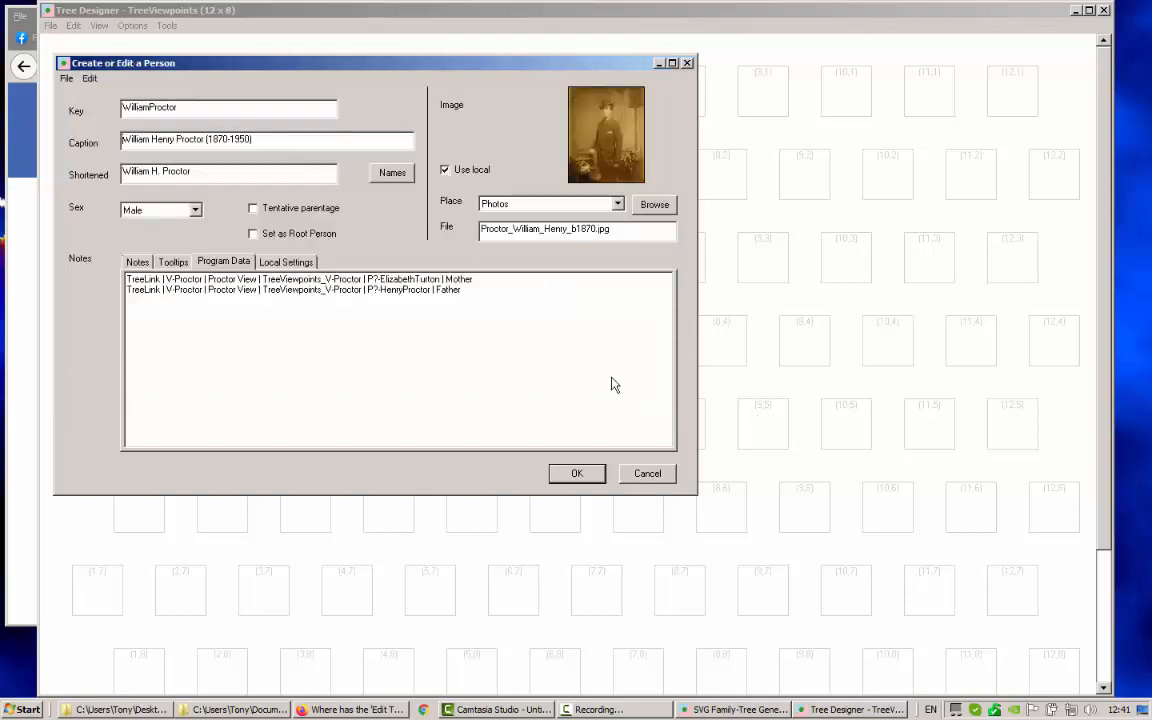
click(645, 474)
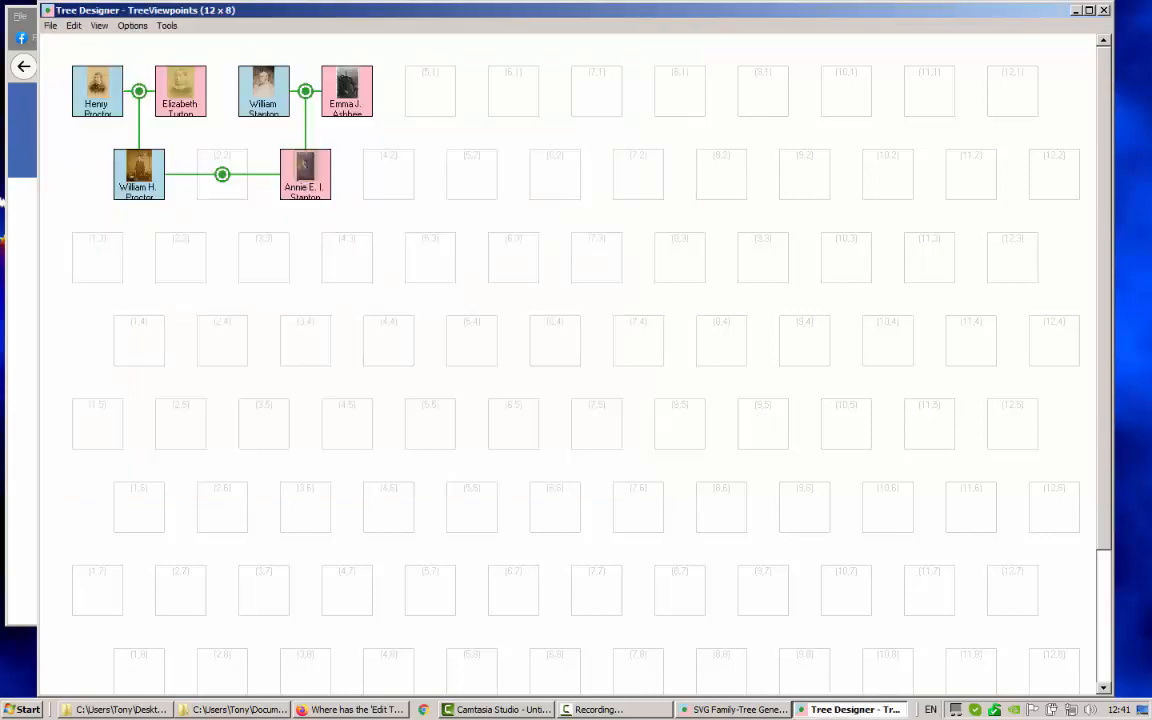
Generate the Proctor, Stanton and Proctor-Stanton pages and view the Proctor View in Firefox
click(1103, 9)
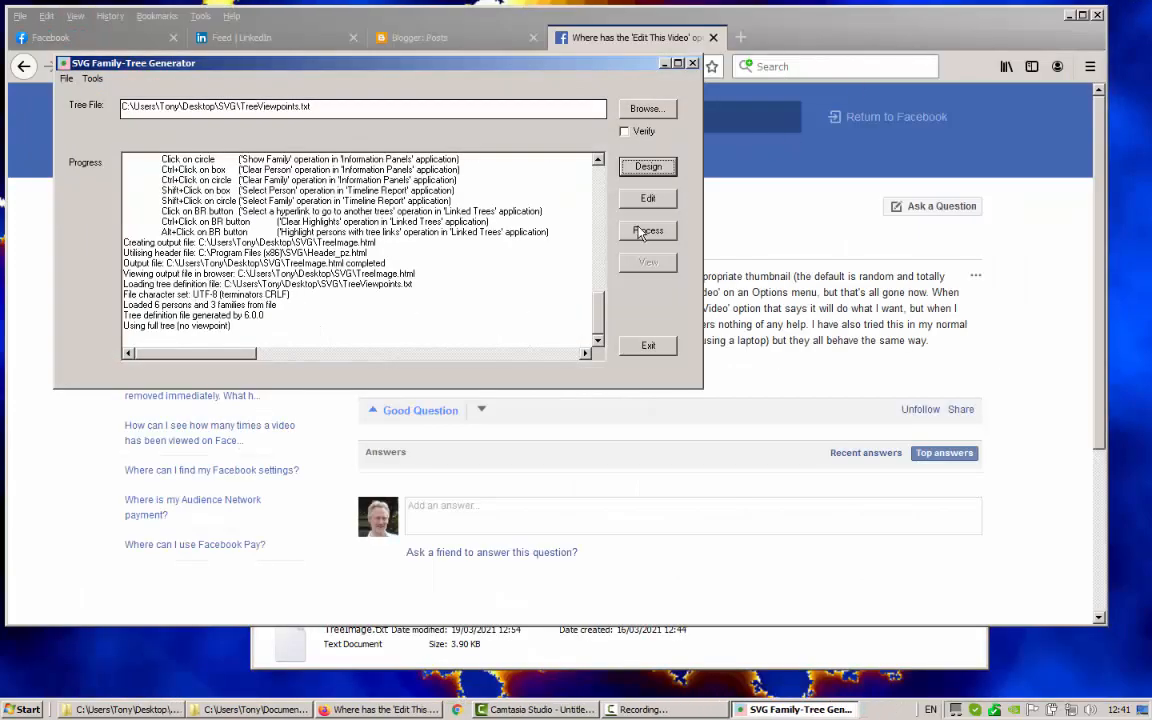
click(645, 232)
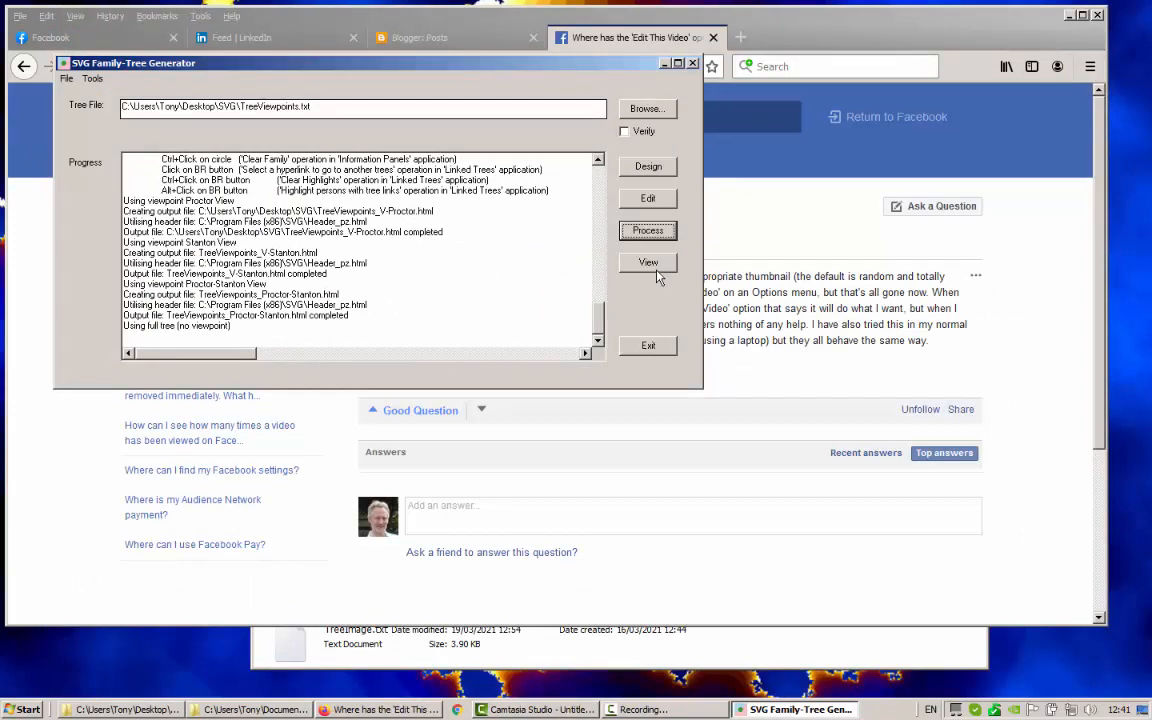
click(648, 262)
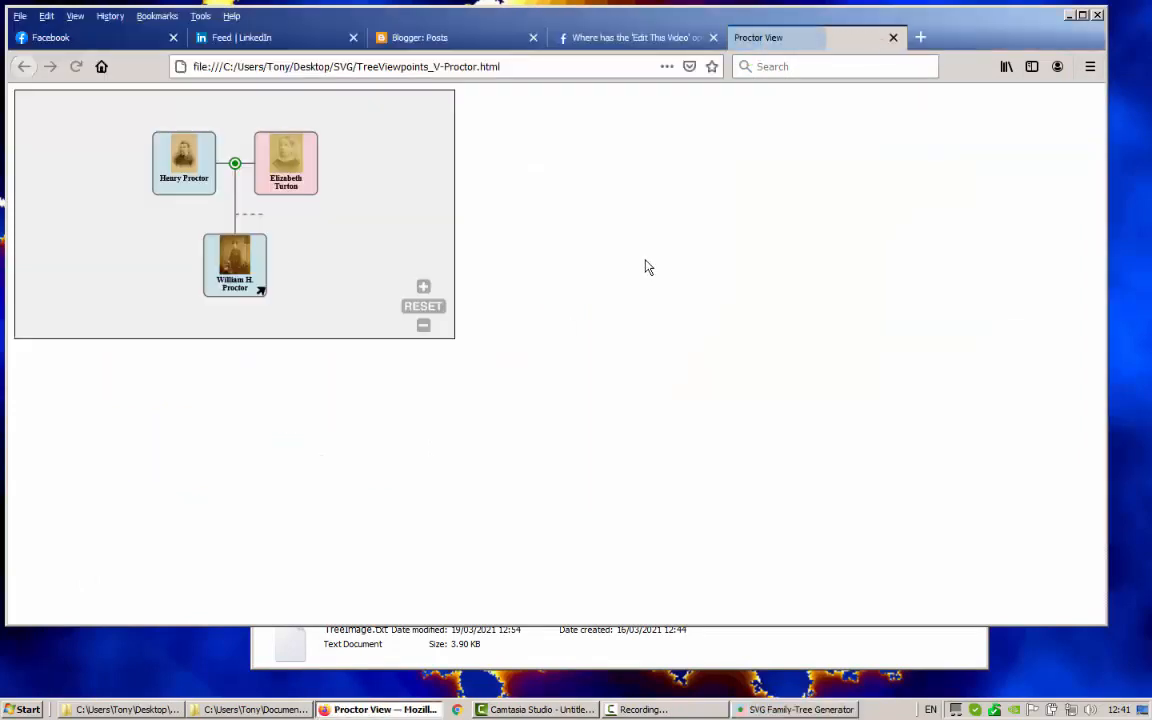
click(260, 292)
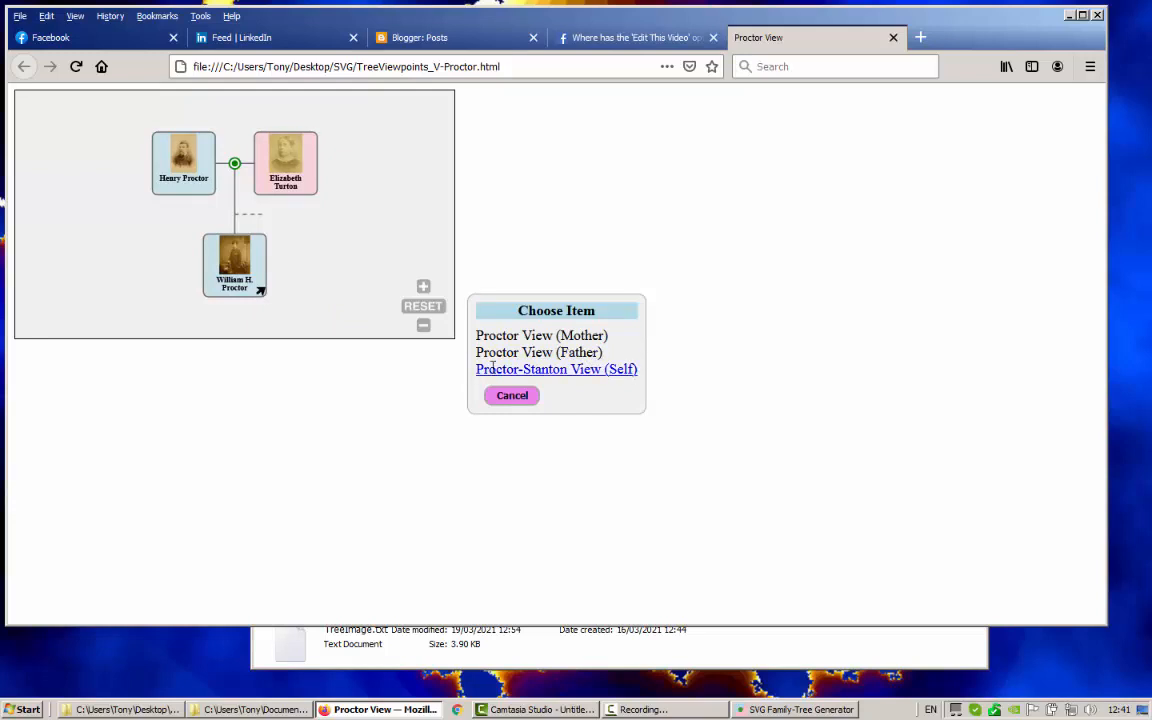
click(573, 335)
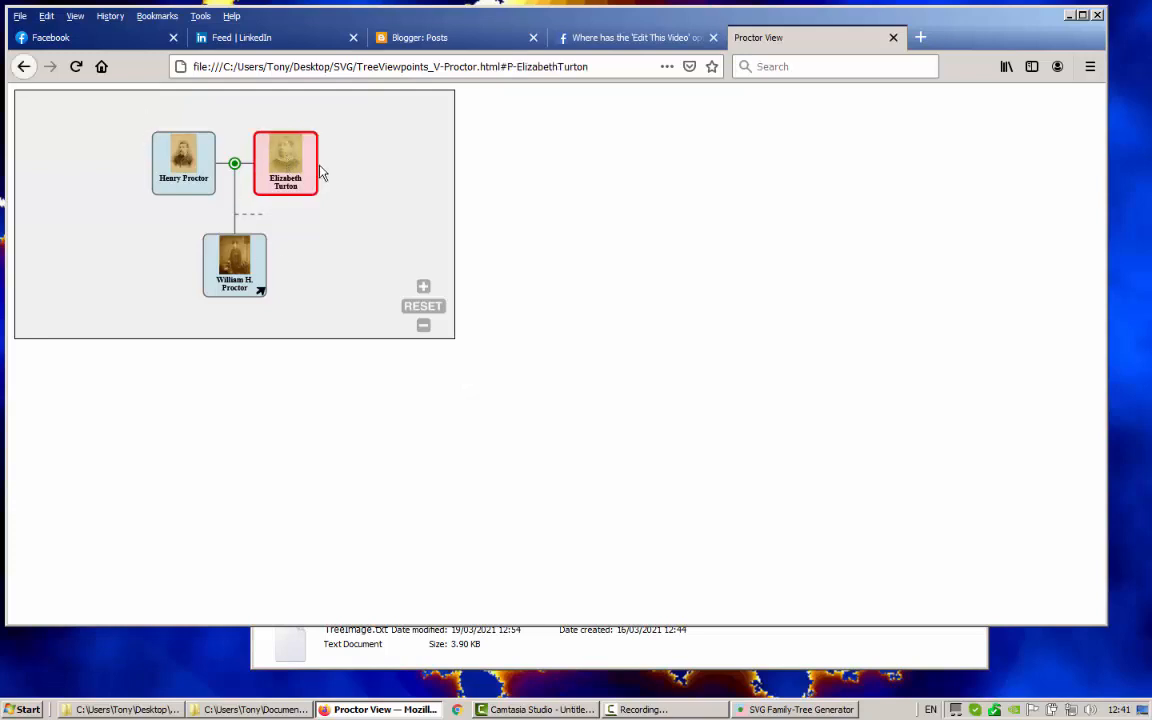
click(262, 292)
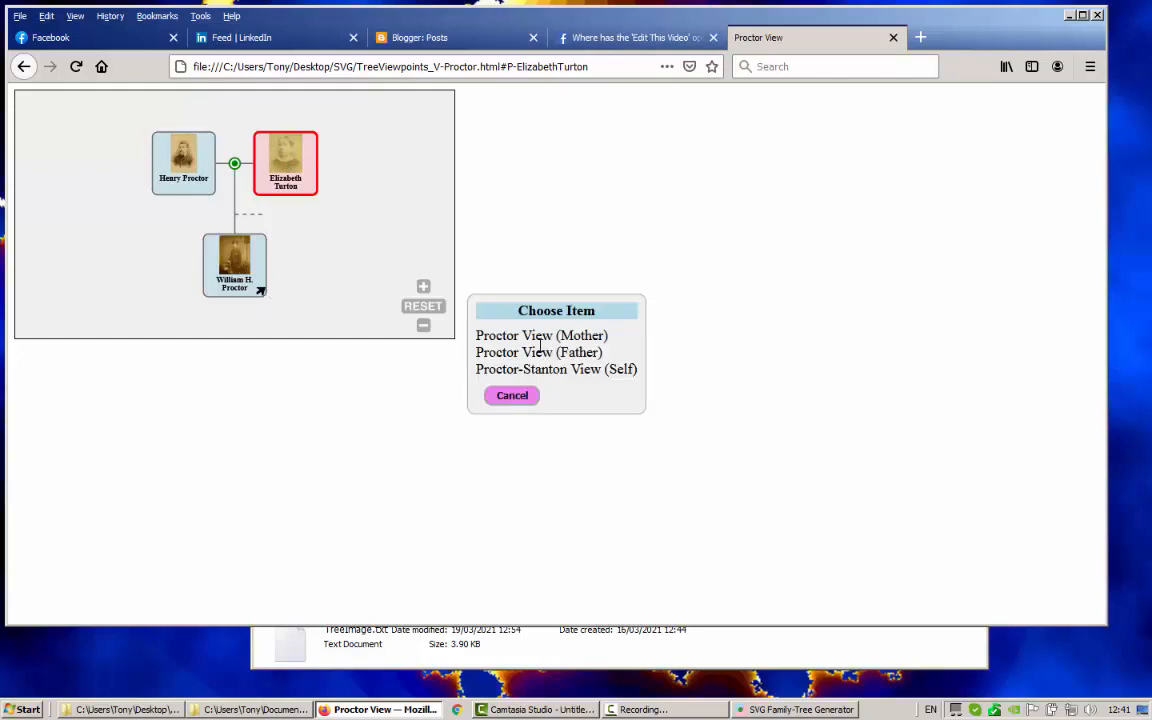
click(530, 355)
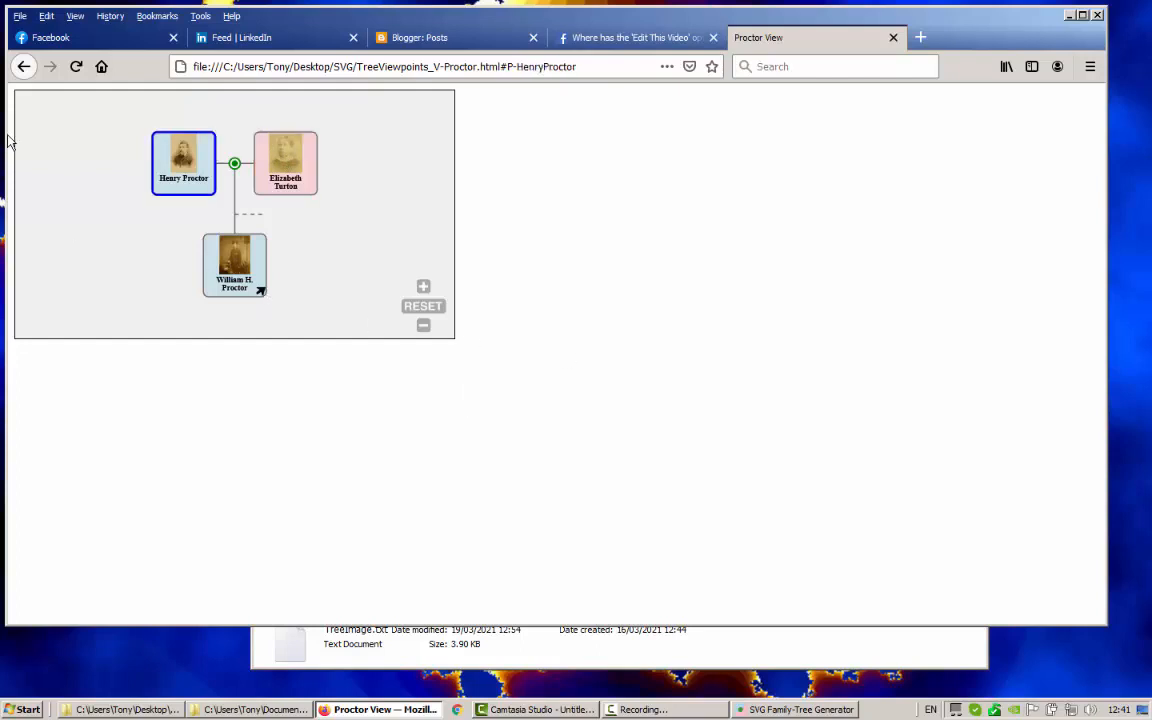
click(260, 294)
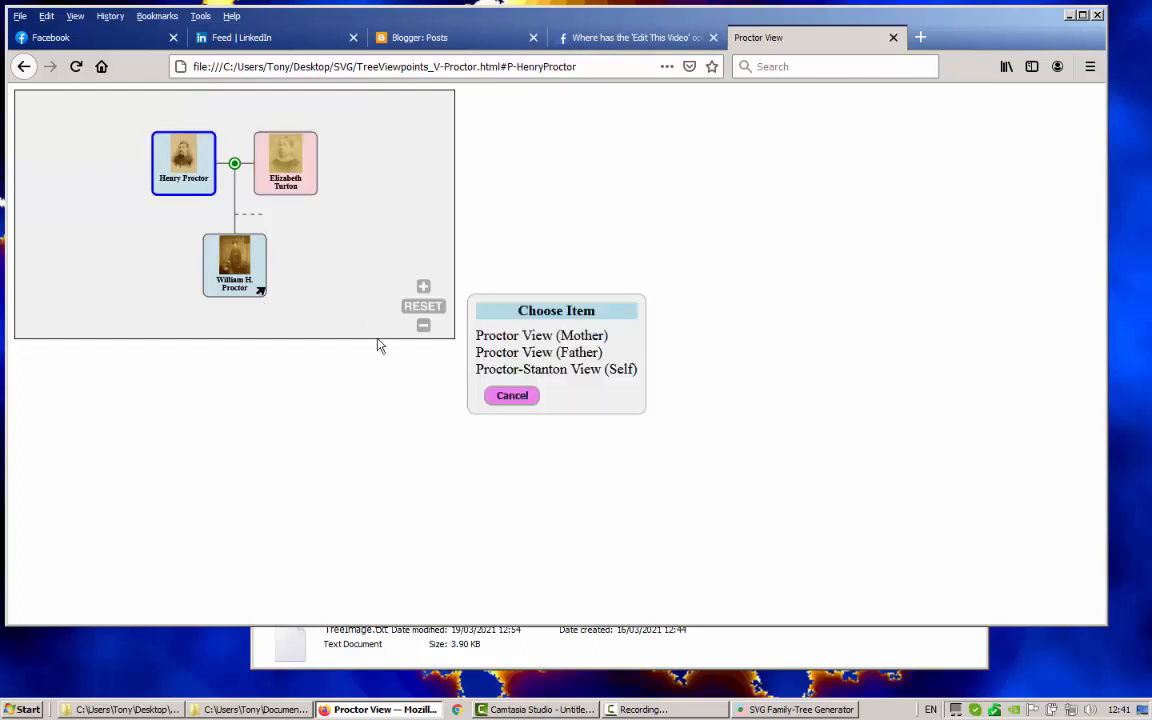
click(562, 369)
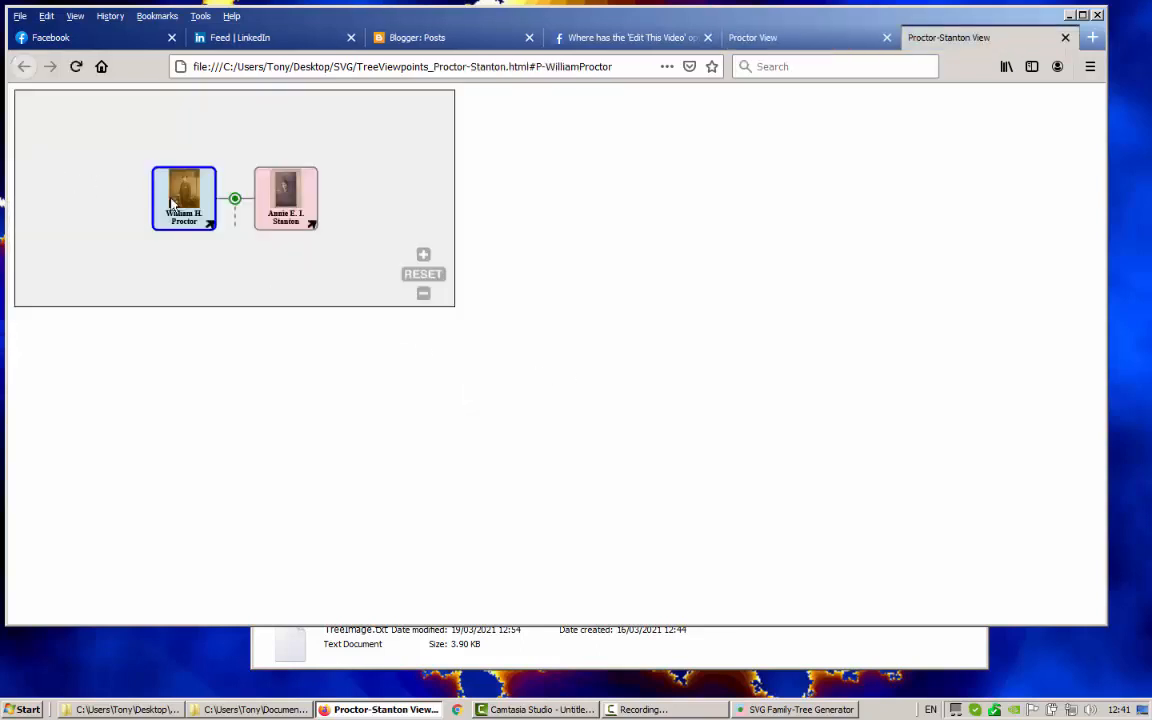
click(312, 225)
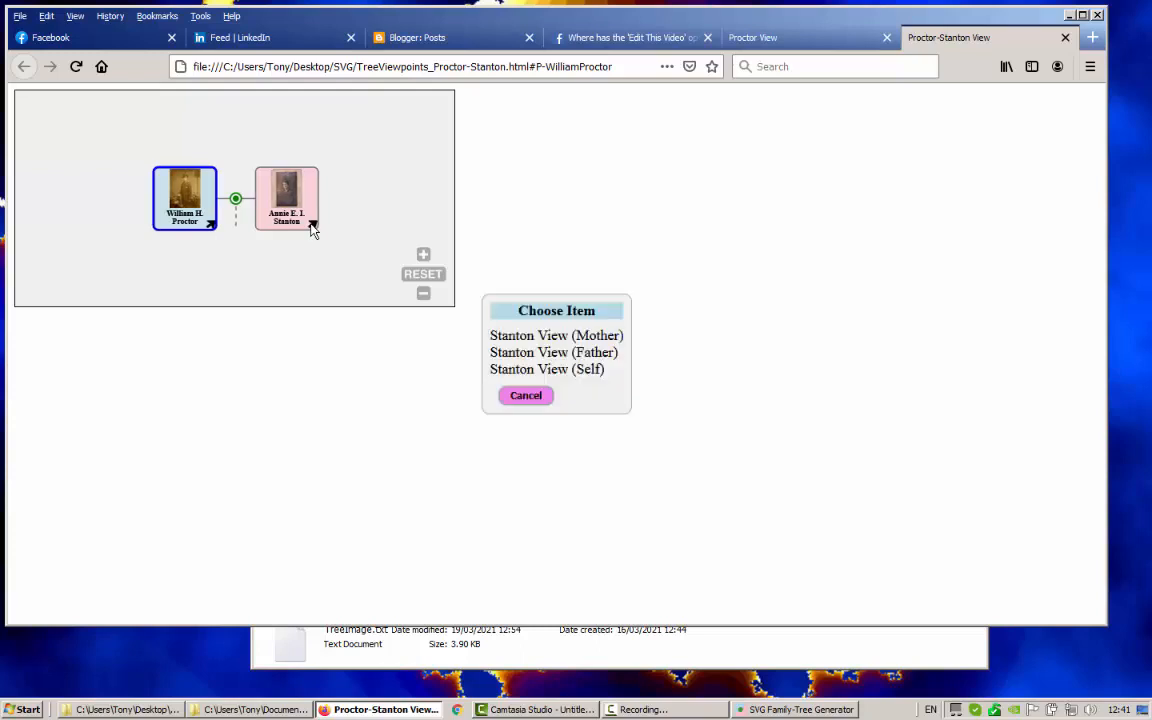
click(581, 337)
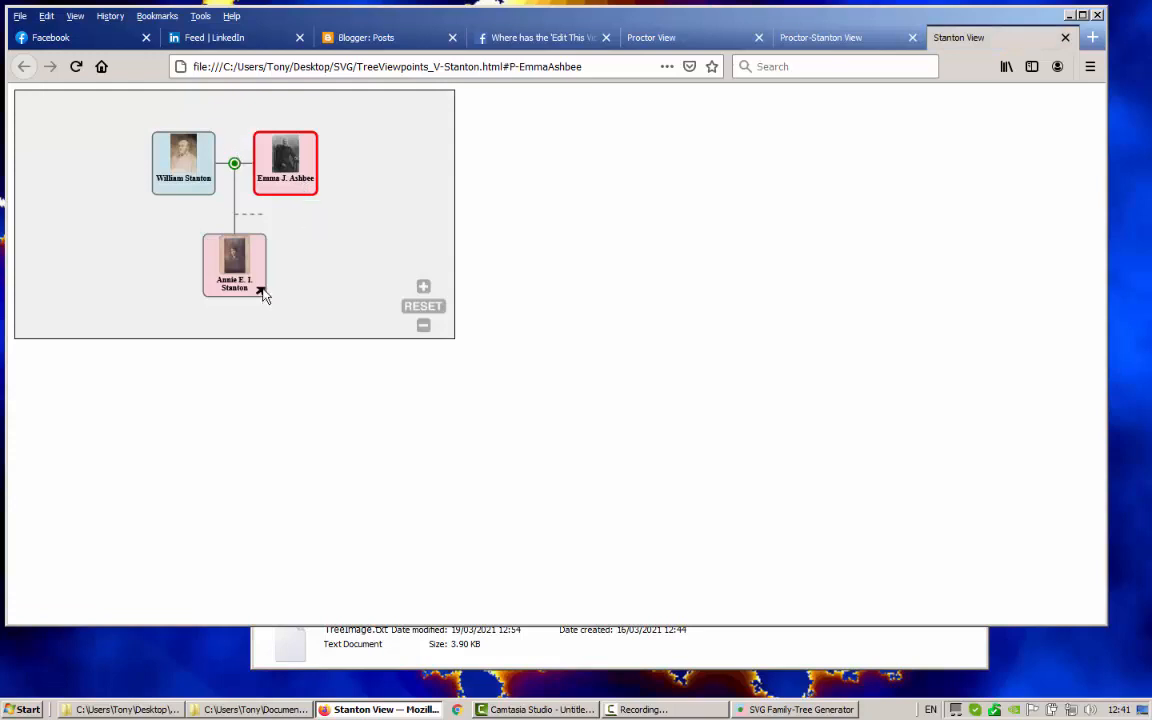
click(857, 44)
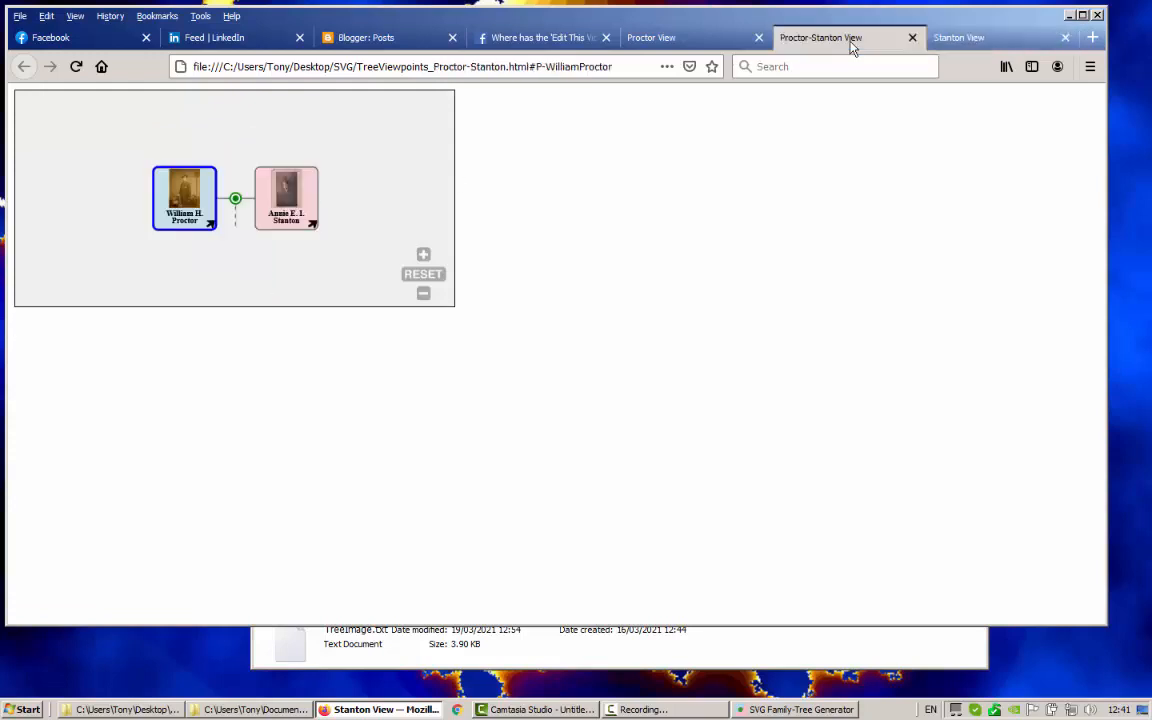
click(312, 226)
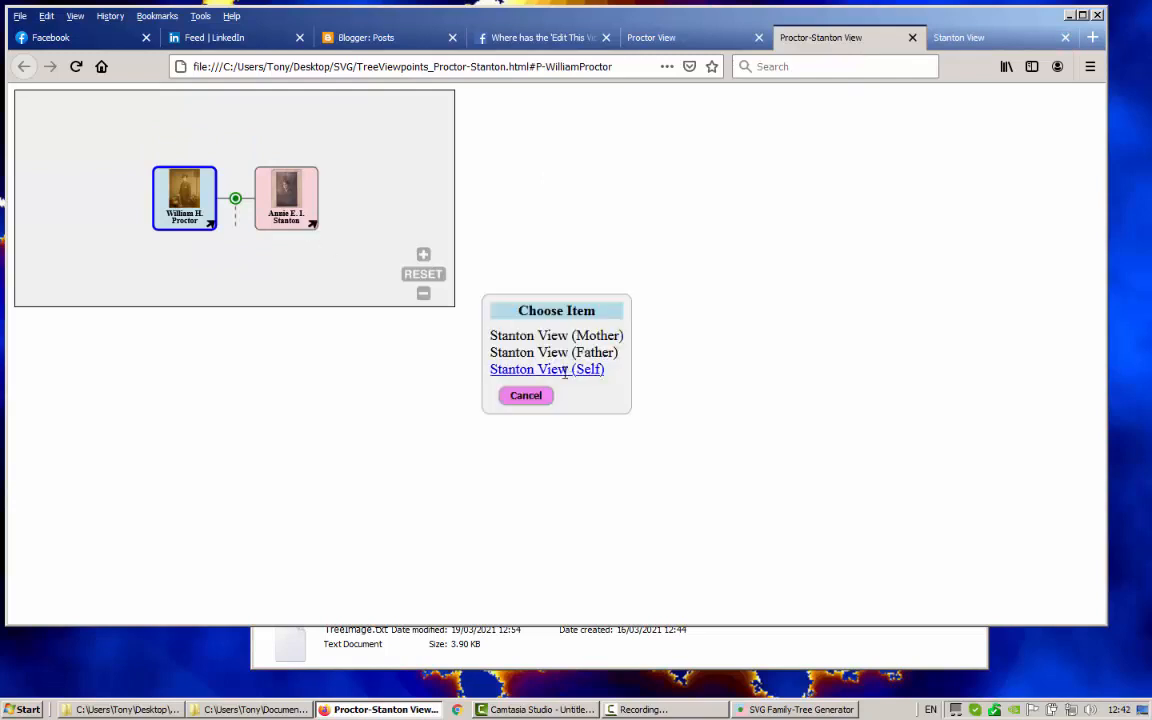
click(565, 370)
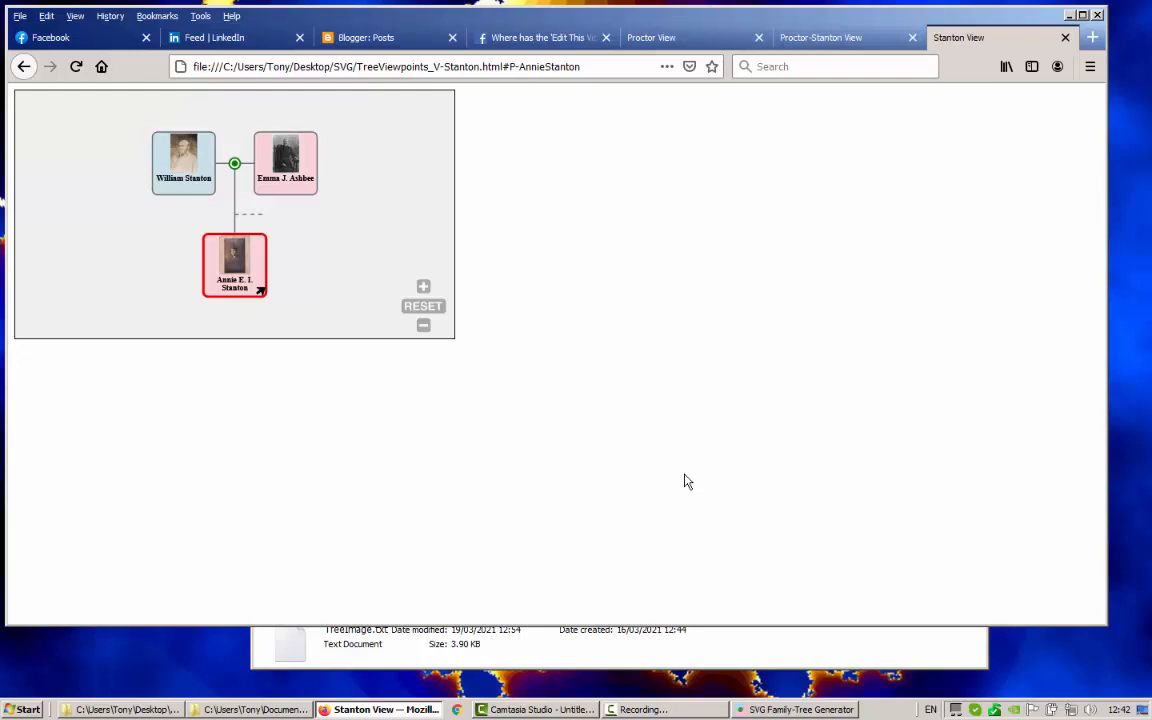
Close the Stanton, Proctor-Stanton and Proctor View tabs
click(1066, 38)
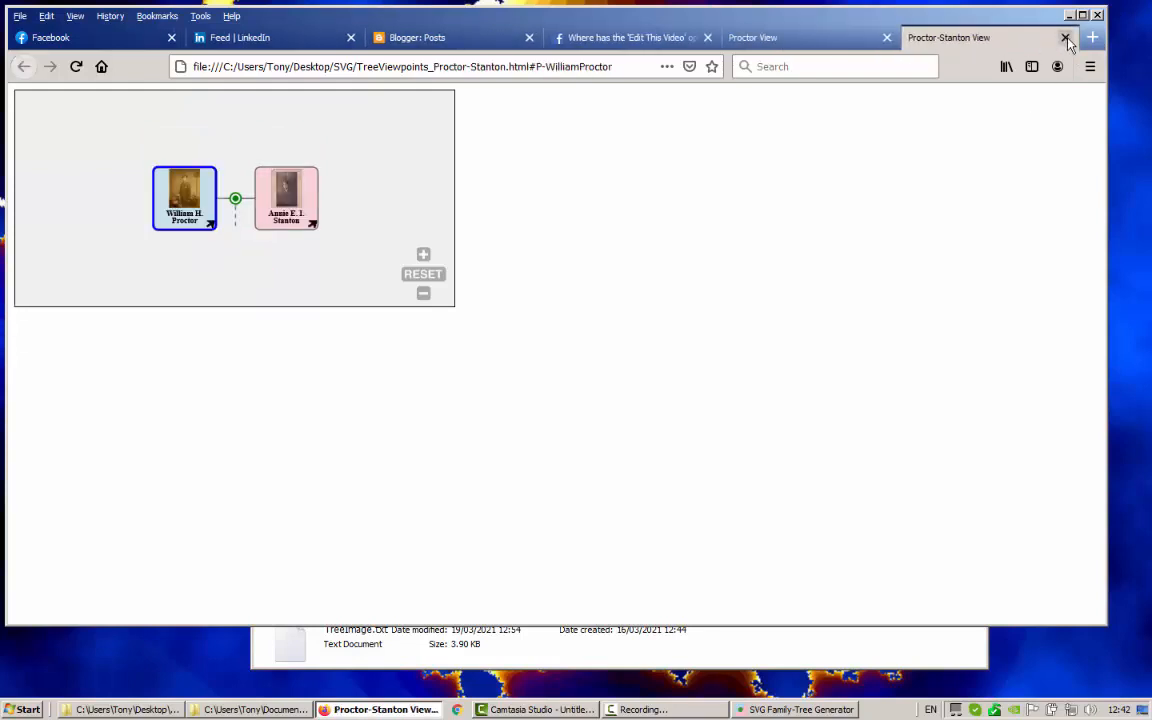
click(1066, 38)
click(886, 37)
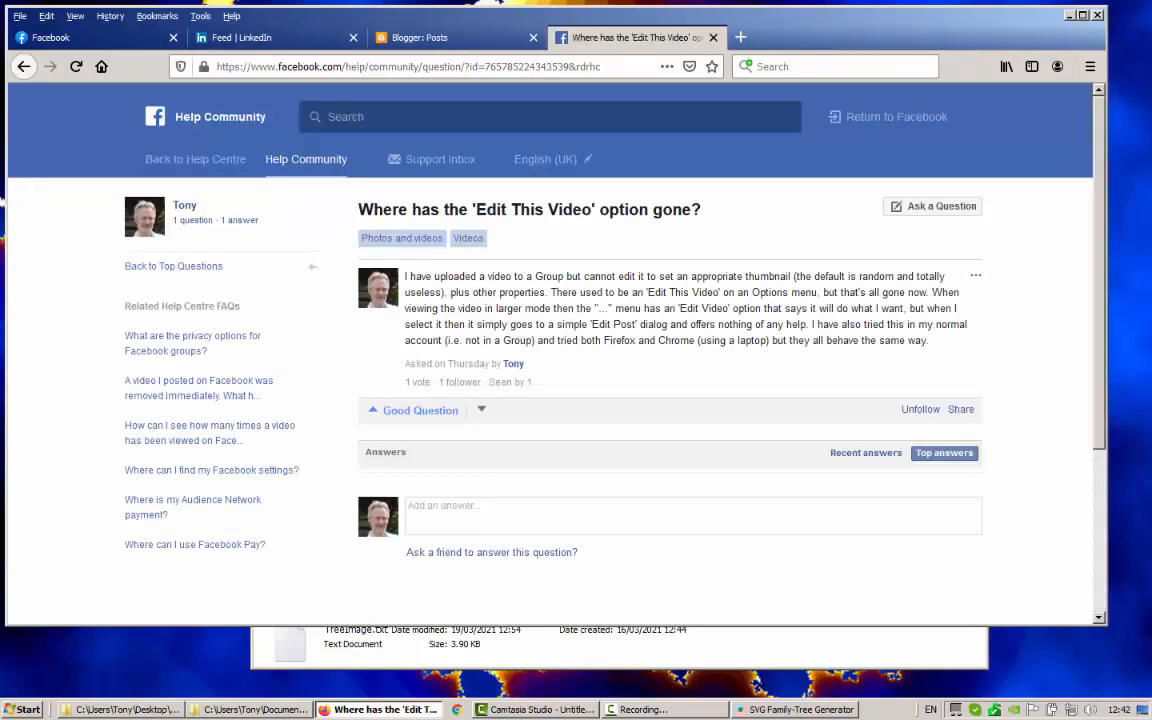